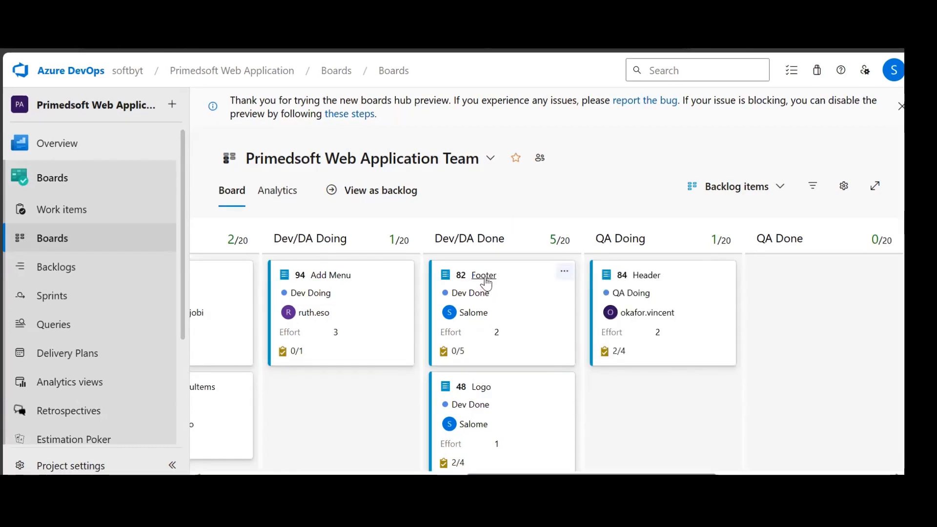
- Open the Footer backlog item in the Dev/DA Done column, skim its description and acceptance criteria, and close it
{"action": "left_click", "coordinate": [484, 276]}
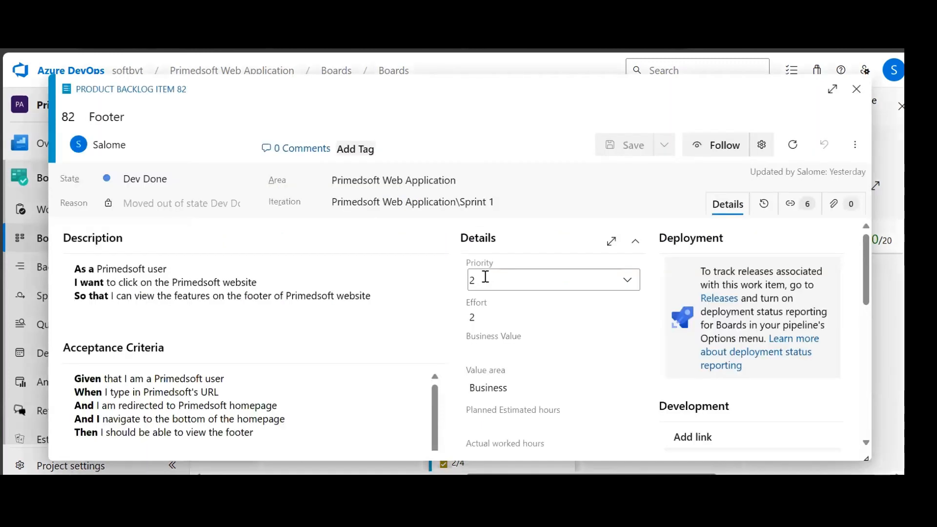
{"action": "scroll", "coordinate": [283, 390], "scroll_direction": "down", "scroll_amount": 5}
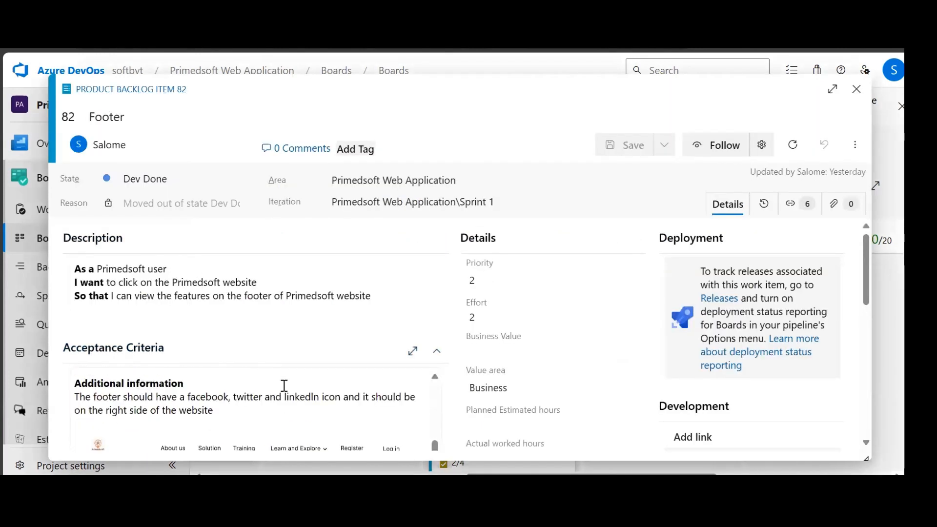
{"action": "scroll", "coordinate": [286, 386], "scroll_direction": "down", "scroll_amount": 10}
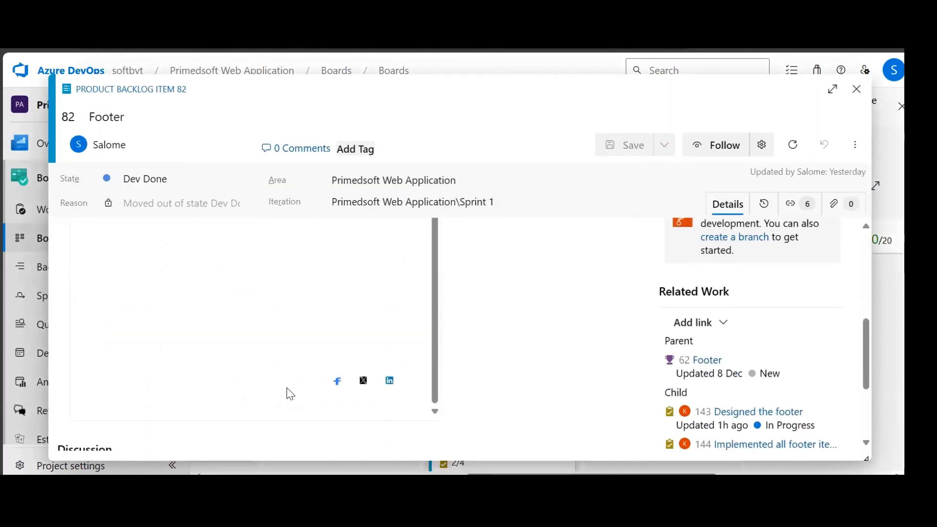
{"action": "scroll", "coordinate": [291, 386], "scroll_direction": "up", "scroll_amount": 5}
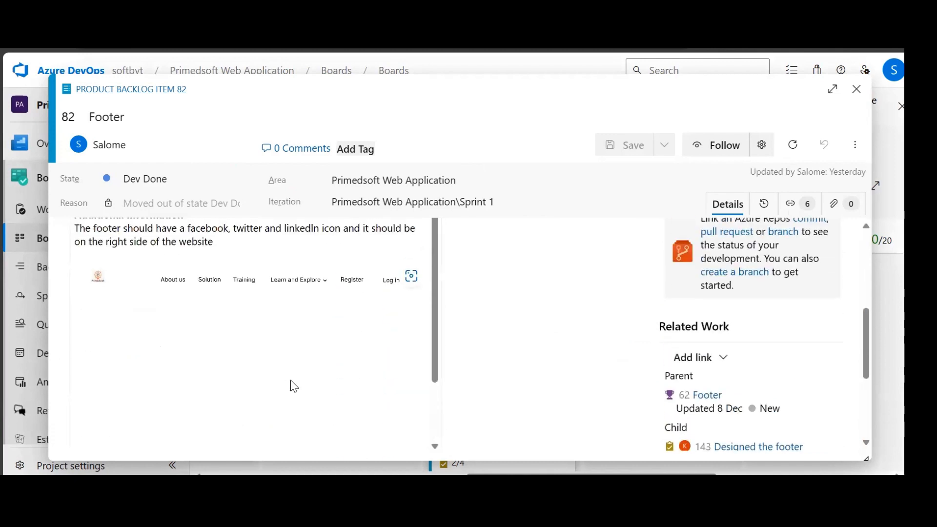
{"action": "scroll", "coordinate": [291, 387], "scroll_direction": "up", "scroll_amount": 3}
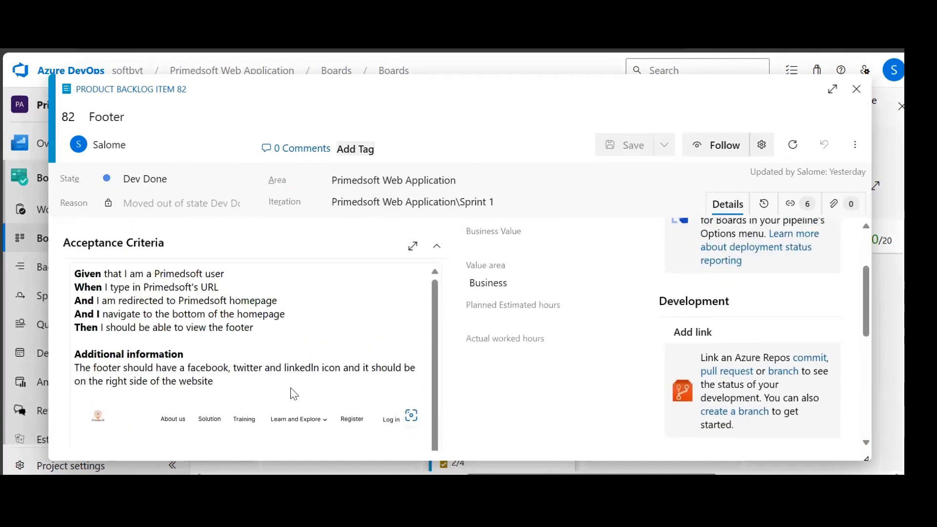
{"action": "left_click", "coordinate": [855, 89]}
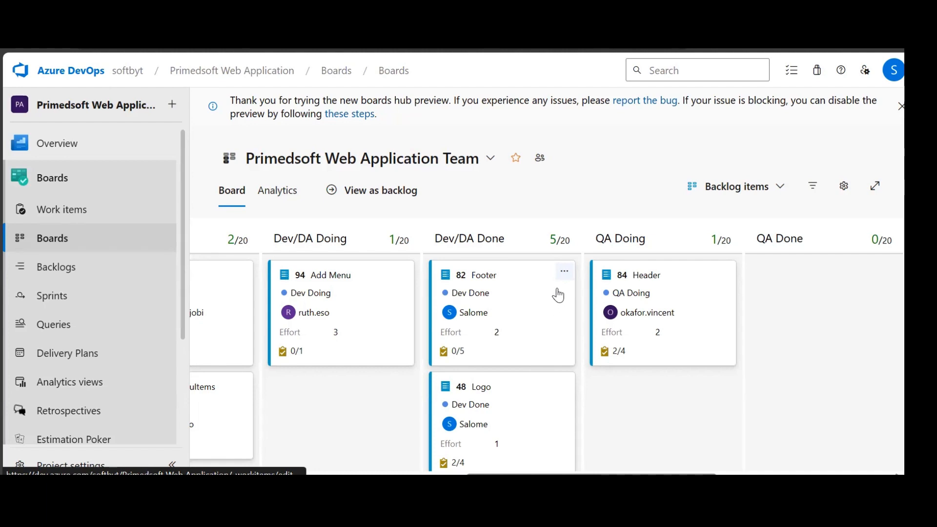
- Reopen the Footer backlog item and examine its user story, acceptance criteria and embedded page mockup
{"action": "left_click", "coordinate": [485, 281]}
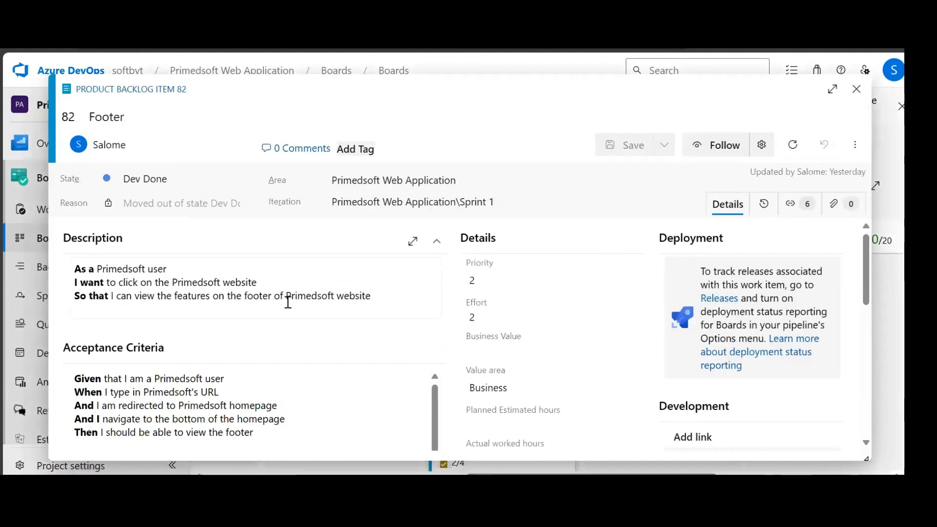
{"action": "scroll", "coordinate": [243, 310], "scroll_direction": "down", "scroll_amount": 3}
{"action": "scroll", "coordinate": [213, 303], "scroll_direction": "down", "scroll_amount": 3}
{"action": "scroll", "coordinate": [214, 303], "scroll_direction": "up", "scroll_amount": 2}
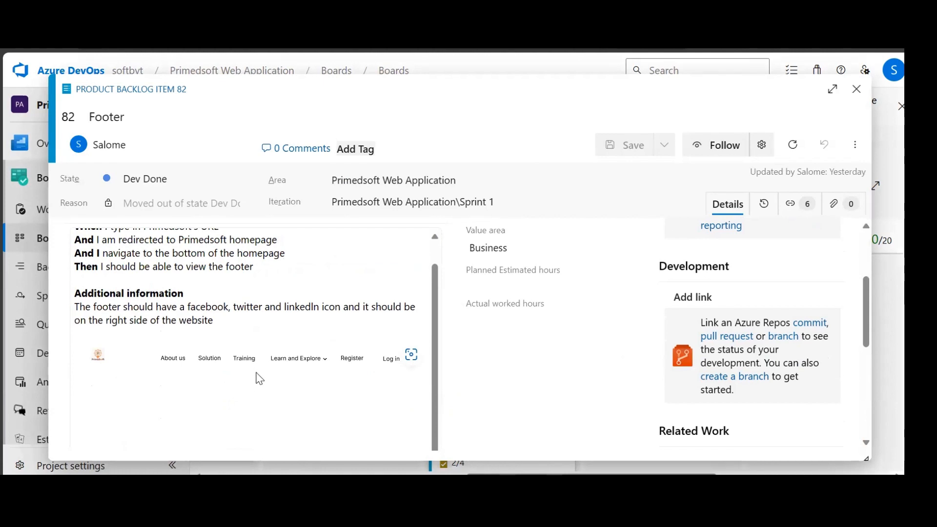
{"action": "scroll", "coordinate": [256, 378], "scroll_direction": "up", "scroll_amount": 1}
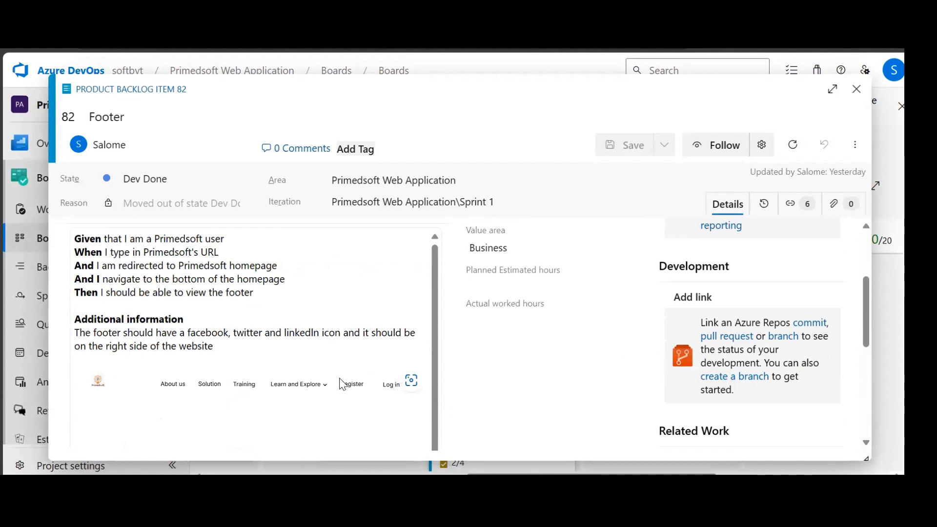
{"action": "scroll", "coordinate": [316, 379], "scroll_direction": "down", "scroll_amount": 2}
{"action": "scroll", "coordinate": [316, 379], "scroll_direction": "down", "scroll_amount": 3}
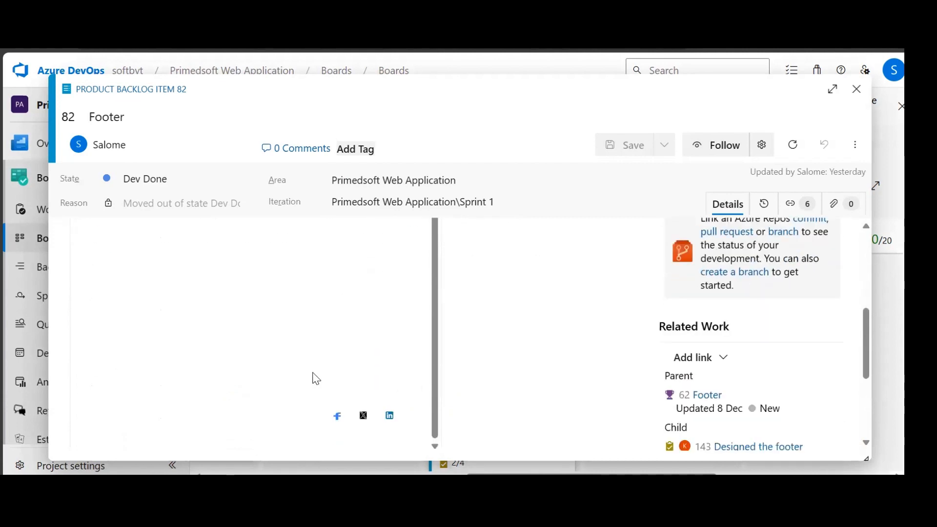
{"action": "scroll", "coordinate": [317, 376], "scroll_direction": "up", "scroll_amount": 5}
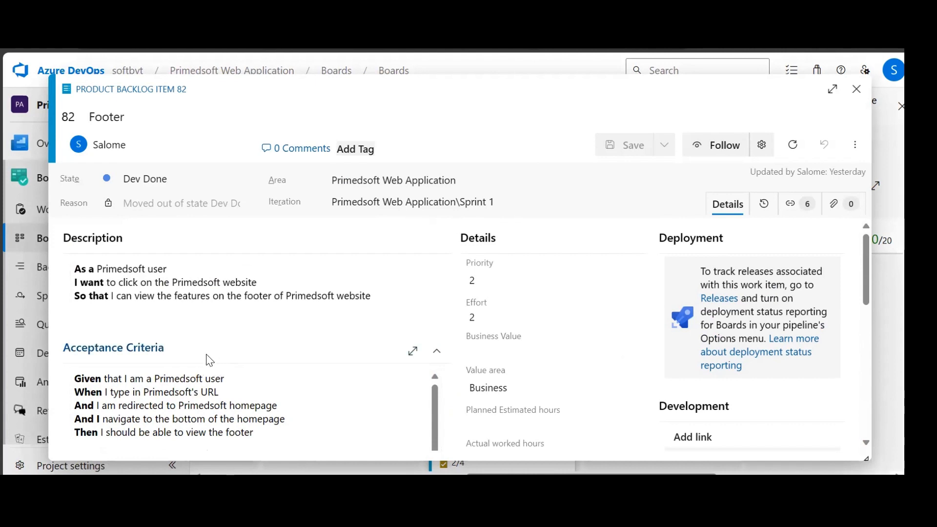
- Read the Footer item's acceptance criteria and additional information against the social media icons in the mockup, and close the item
{"action": "scroll", "coordinate": [206, 359], "scroll_direction": "down", "scroll_amount": 1}
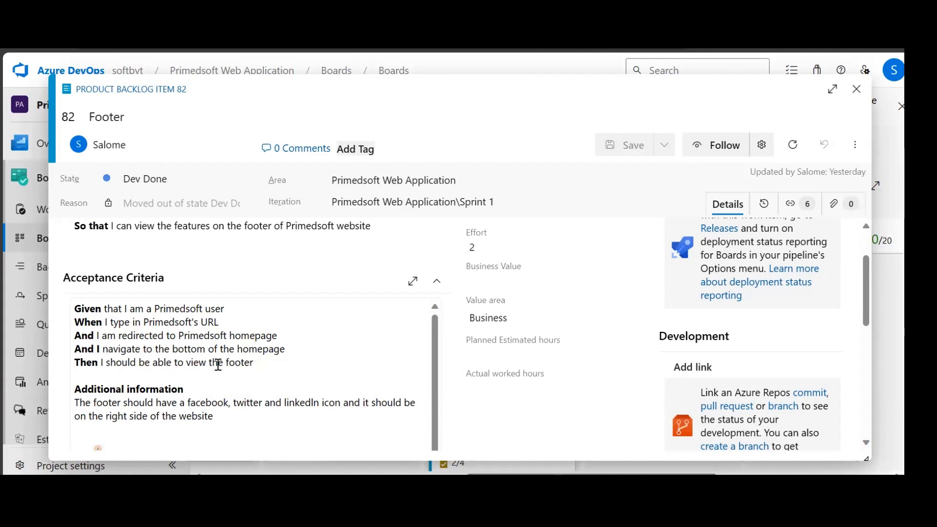
{"action": "scroll", "coordinate": [196, 382], "scroll_direction": "down", "scroll_amount": 1}
{"action": "scroll", "coordinate": [196, 381], "scroll_direction": "down", "scroll_amount": 1}
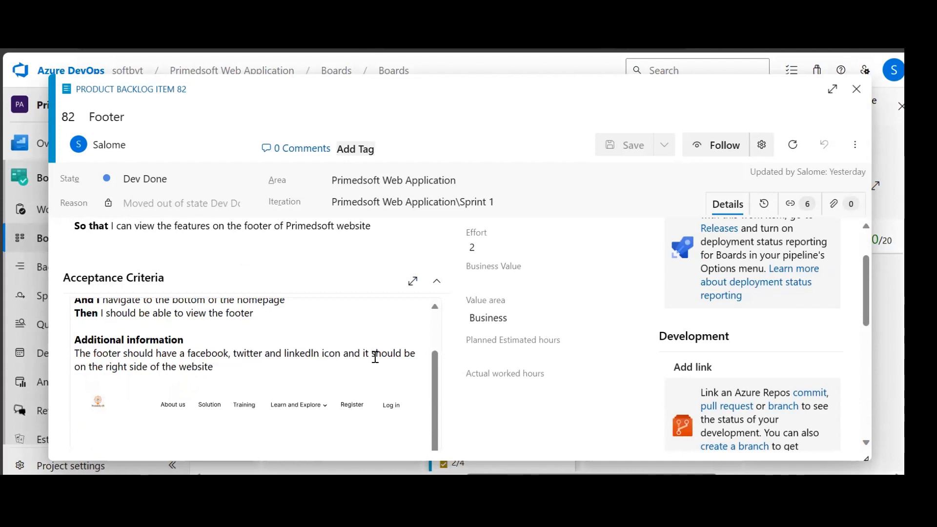
{"action": "scroll", "coordinate": [187, 371], "scroll_direction": "down", "scroll_amount": 1}
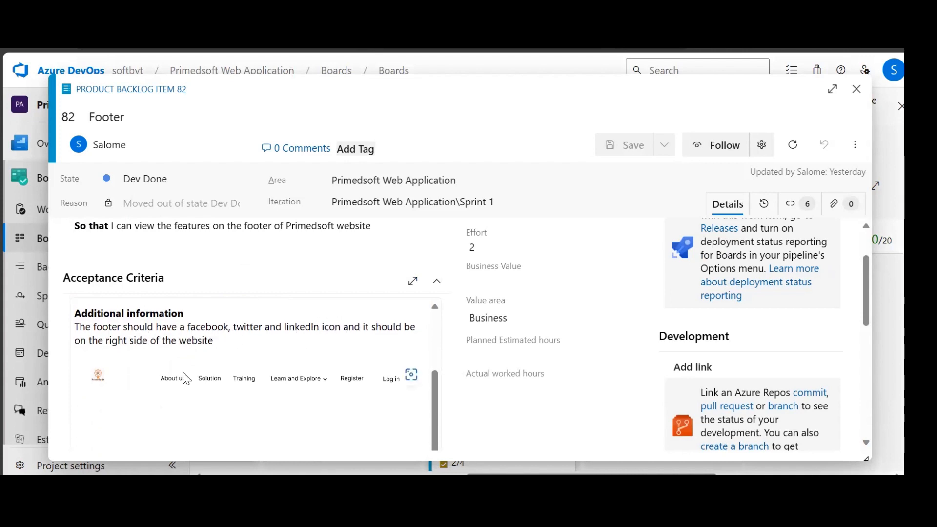
{"action": "scroll", "coordinate": [195, 373], "scroll_direction": "down", "scroll_amount": 2}
{"action": "scroll", "coordinate": [191, 370], "scroll_direction": "down", "scroll_amount": 2}
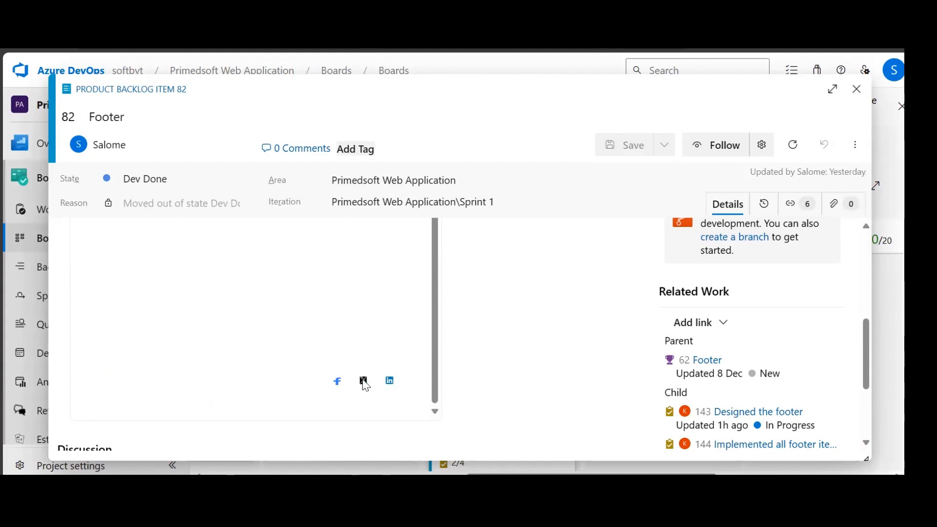
{"action": "scroll", "coordinate": [342, 393], "scroll_direction": "up", "scroll_amount": 10}
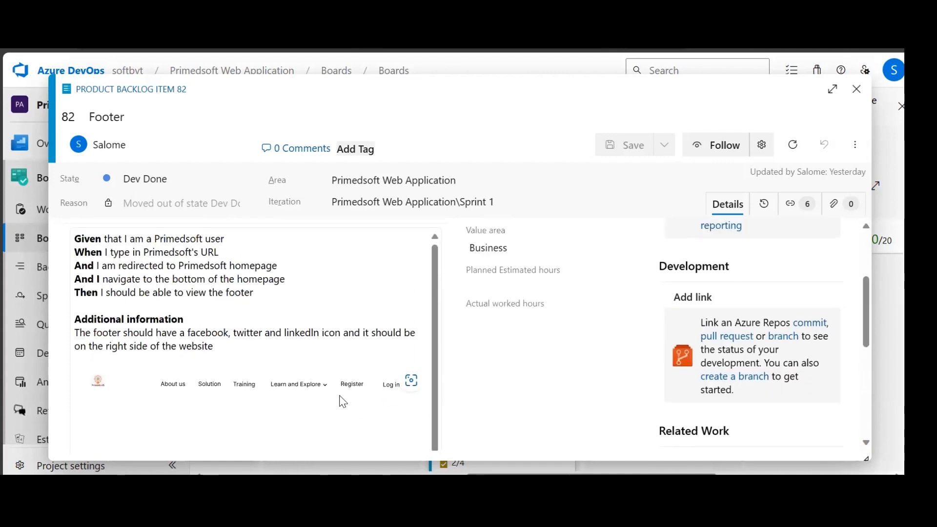
{"action": "scroll", "coordinate": [340, 403], "scroll_direction": "up", "scroll_amount": 1}
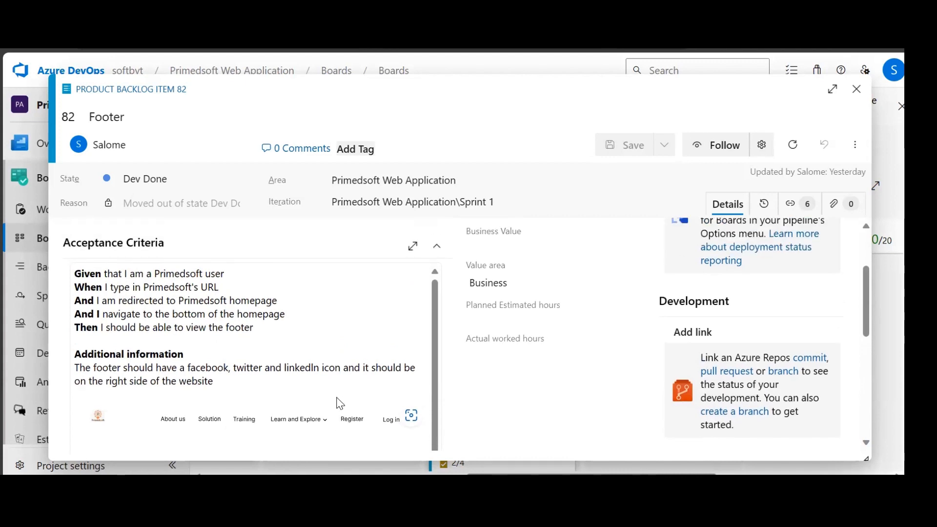
{"action": "scroll", "coordinate": [257, 391], "scroll_direction": "up", "scroll_amount": 2}
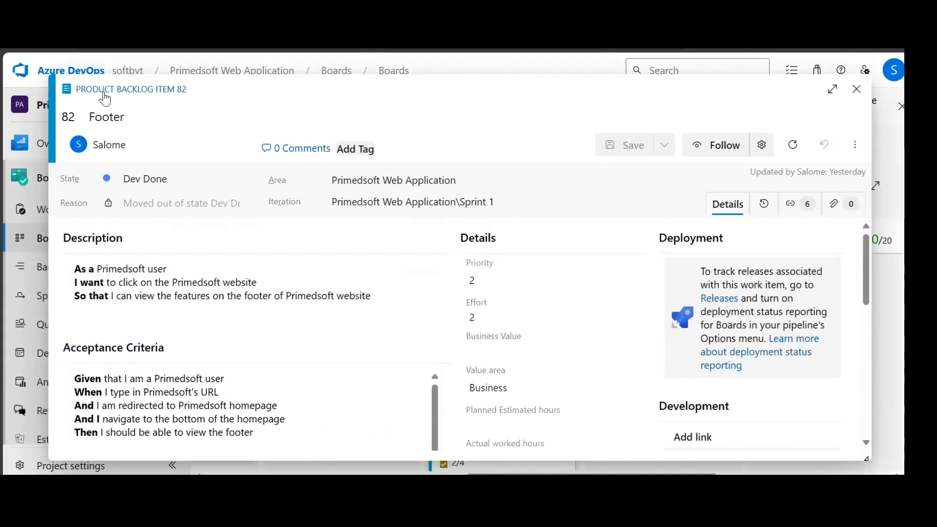
{"action": "left_click", "coordinate": [856, 90]}
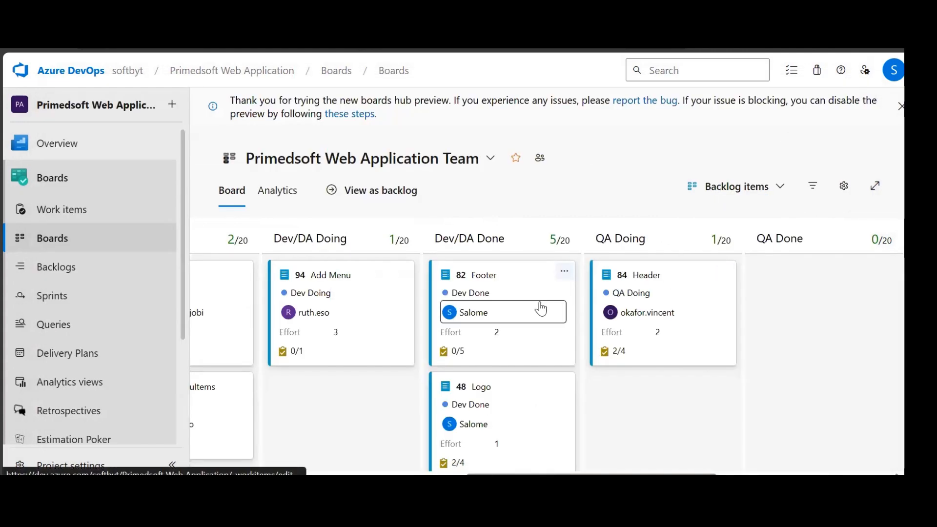
- Add a test titled "Verify user can view social media icon on the footer of the website" to the Footer card
{"action": "left_click", "coordinate": [564, 275]}
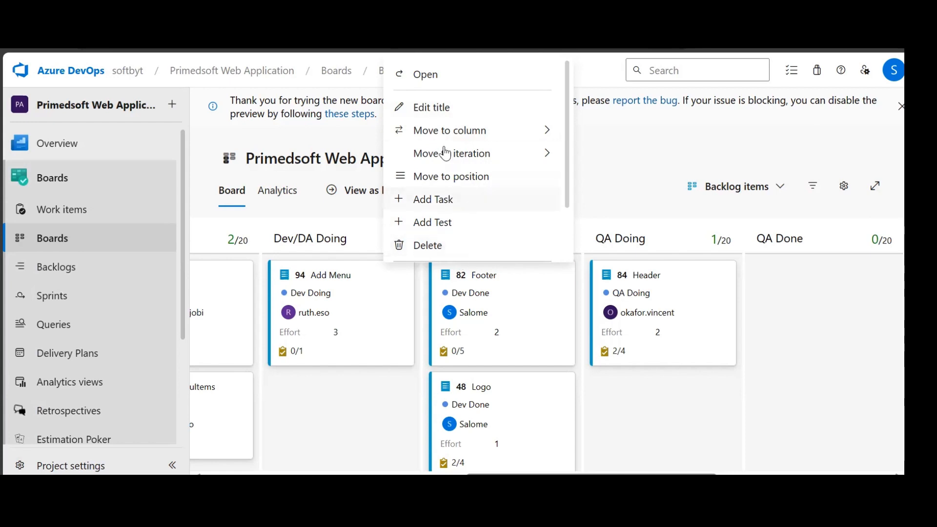
{"action": "left_click", "coordinate": [423, 224]}
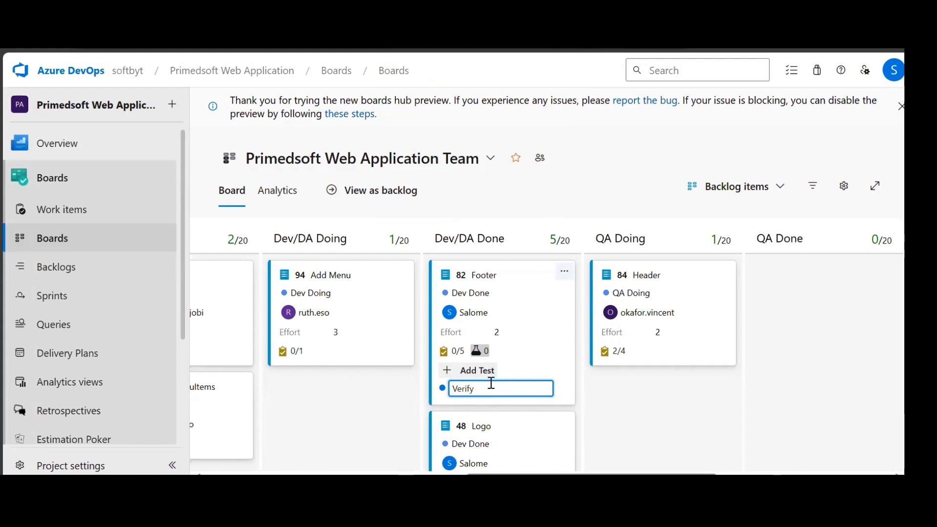
{"action": "type", "text": "er can view"}
{"action": "type", "text": "social medi"}
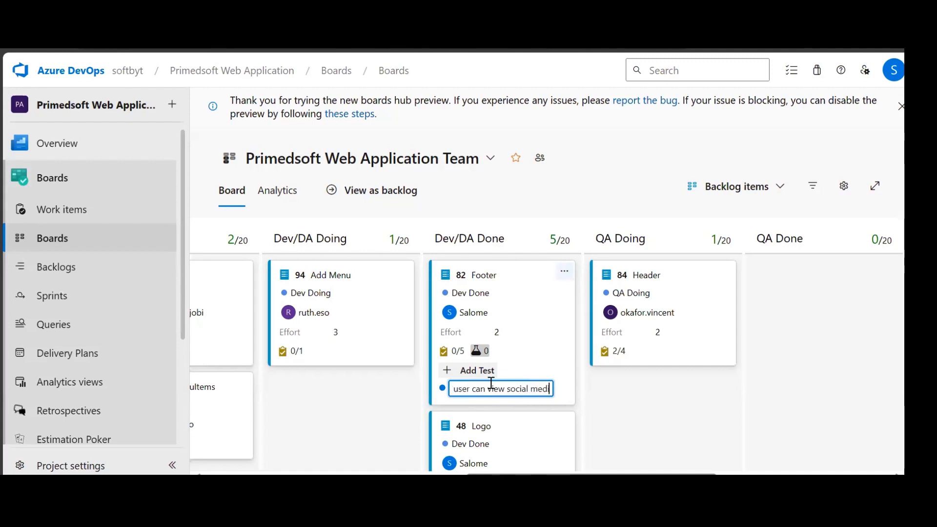
{"action": "type", "text": "a icon on the footer of"}
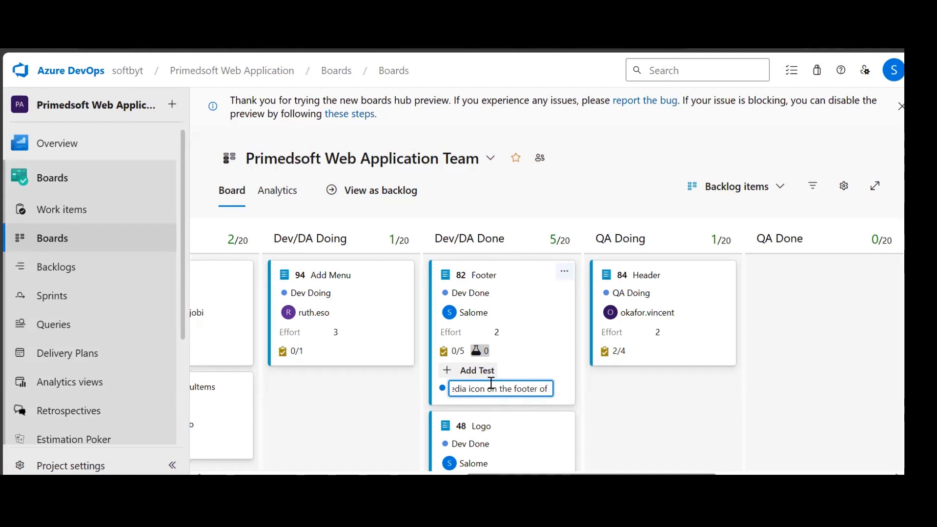
{"action": "type", "text": "the we"}
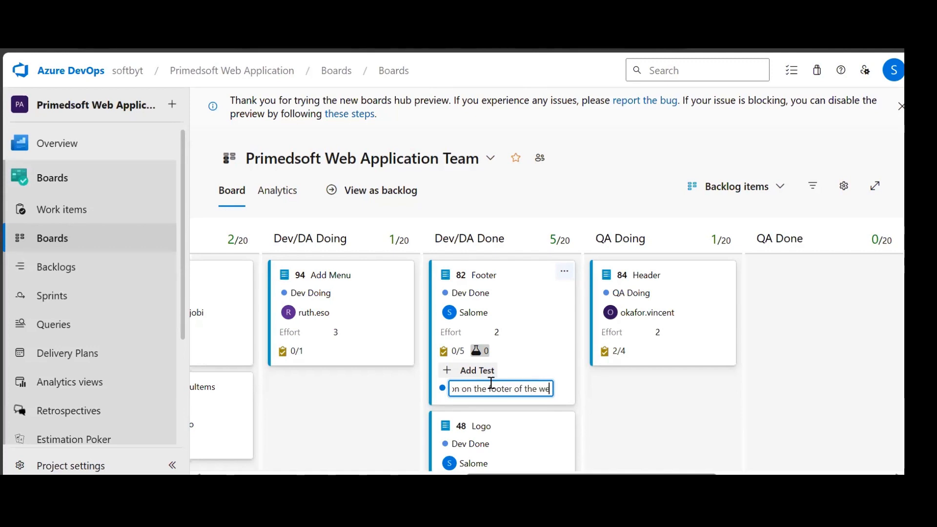
{"action": "type", "text": "bsite"}
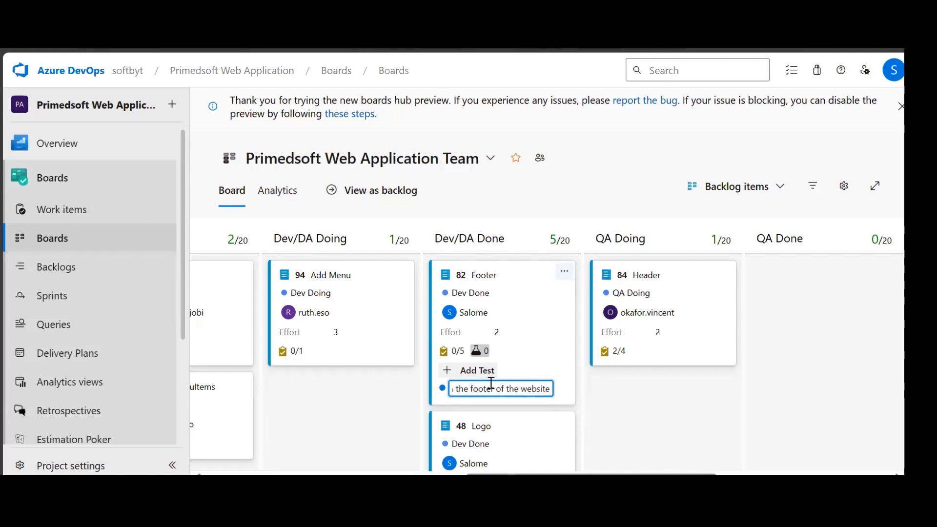
{"action": "key", "text": "Return"}
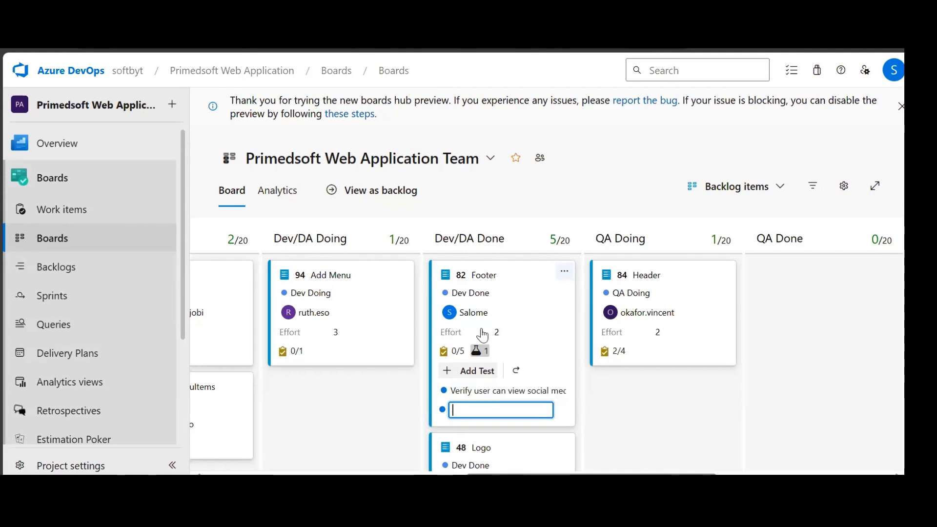
- Open the test case just added under the Footer card and view its available State options
{"action": "mouse_move", "coordinate": [474, 353]}
{"action": "left_click", "coordinate": [503, 392]}
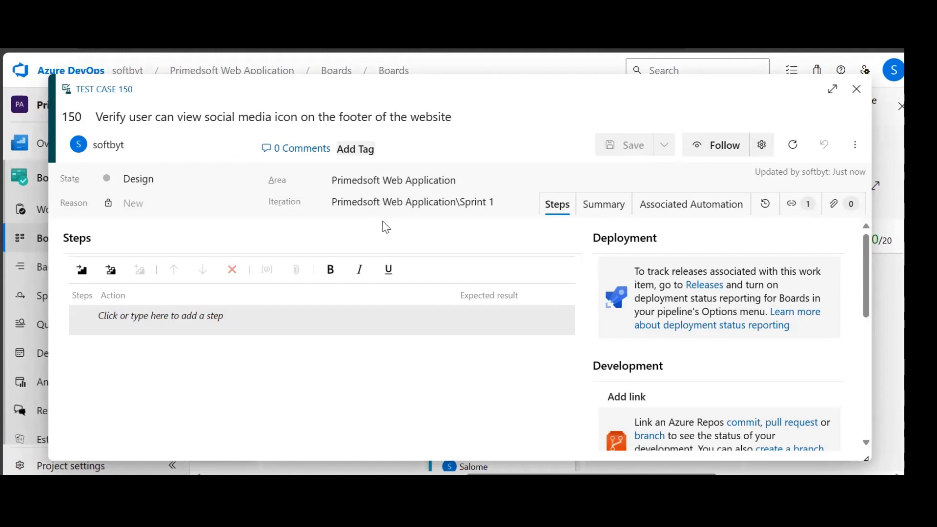
{"action": "scroll", "coordinate": [378, 225], "scroll_direction": "down", "scroll_amount": 1}
{"action": "scroll", "coordinate": [384, 229], "scroll_direction": "up", "scroll_amount": 1}
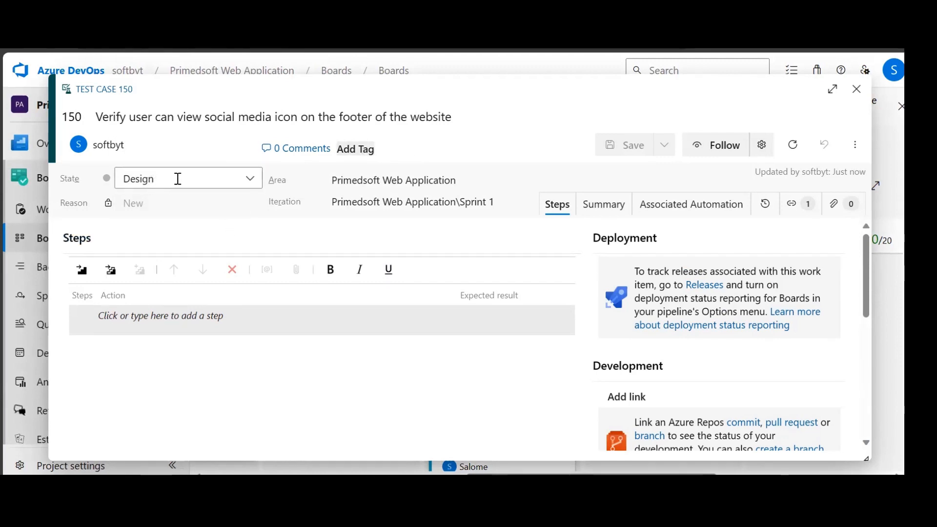
{"action": "left_click", "coordinate": [250, 188]}
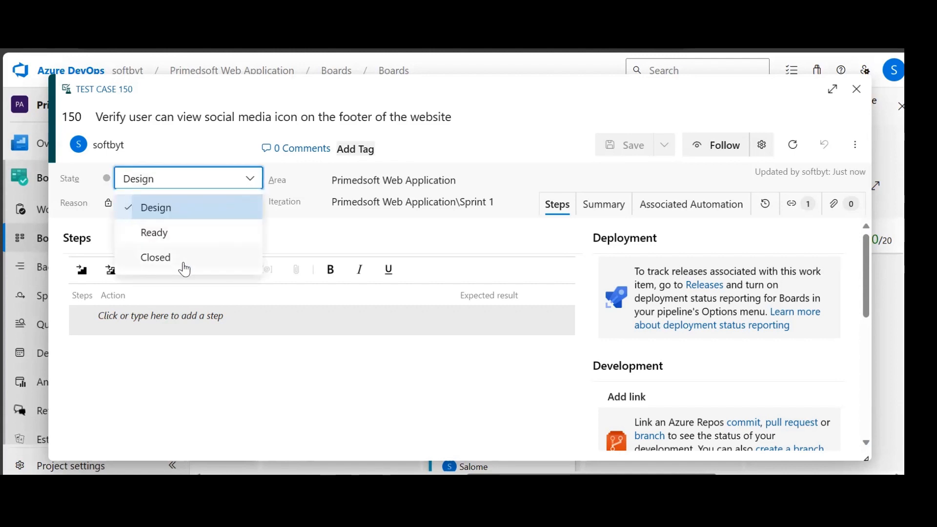
- Add a first test step with the action "Given user navigate to Primedsoft website"
{"action": "left_click", "coordinate": [160, 317]}
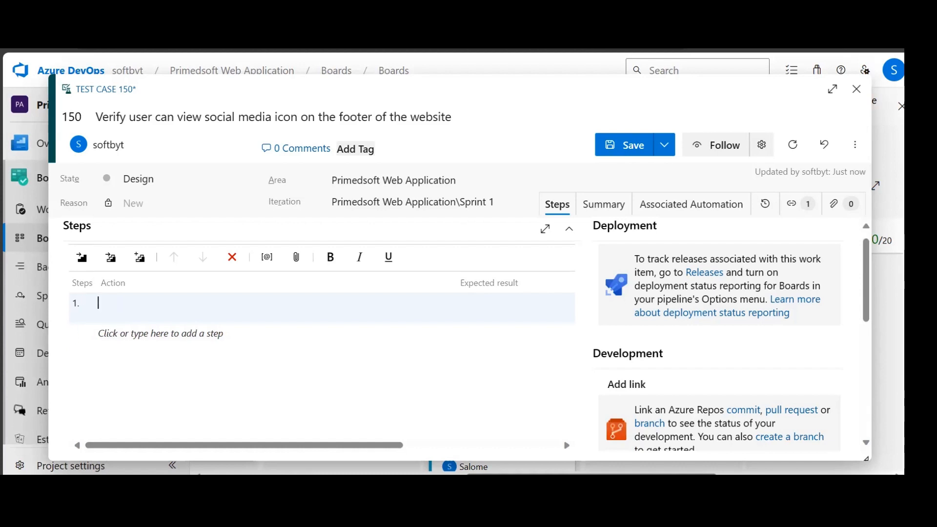
{"action": "type", "text": "Given user navigate to "}
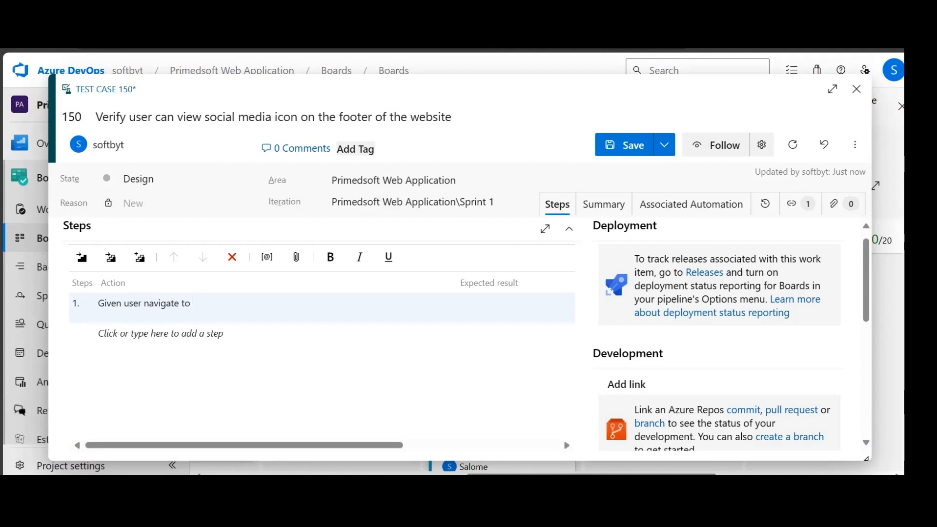
{"action": "type", "text": "Primedsoft websit"}
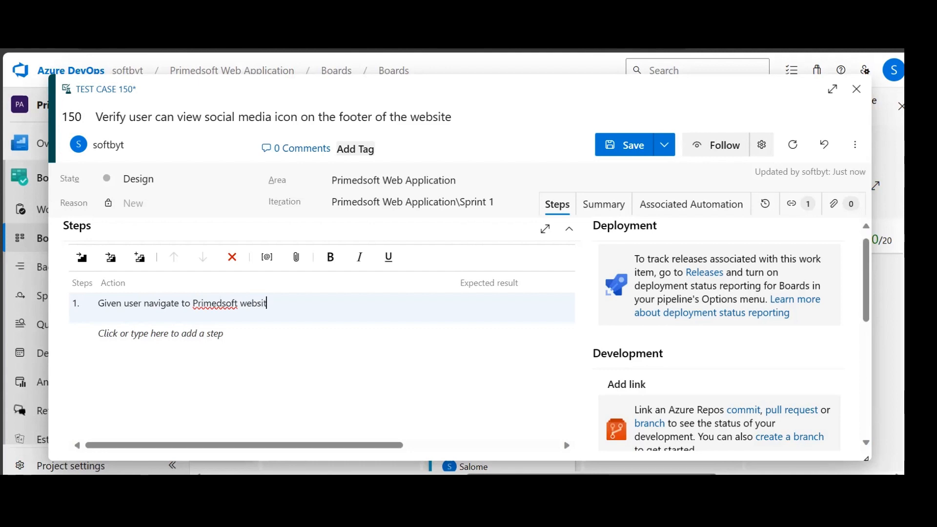
{"action": "type", "text": "e"}
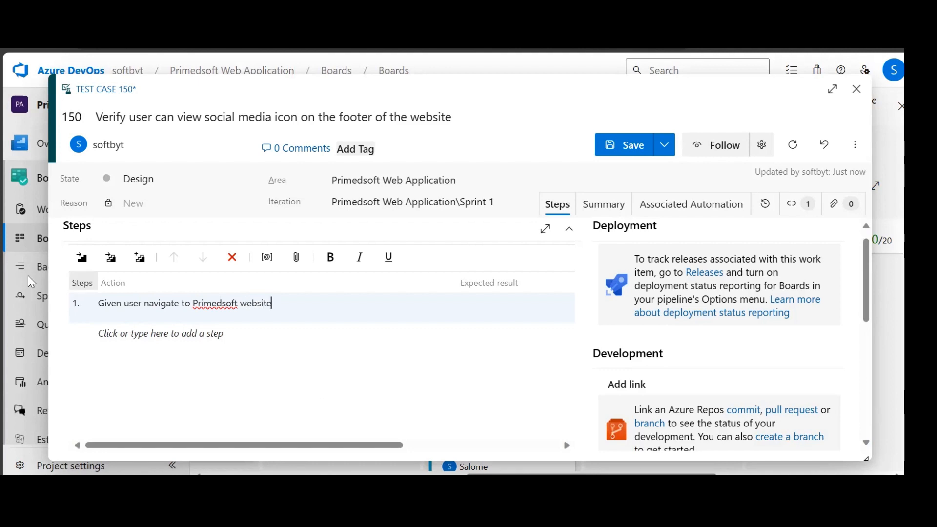
- Set the first step's expected result to "HomePage is successfully displayed"
{"action": "left_click", "coordinate": [463, 301]}
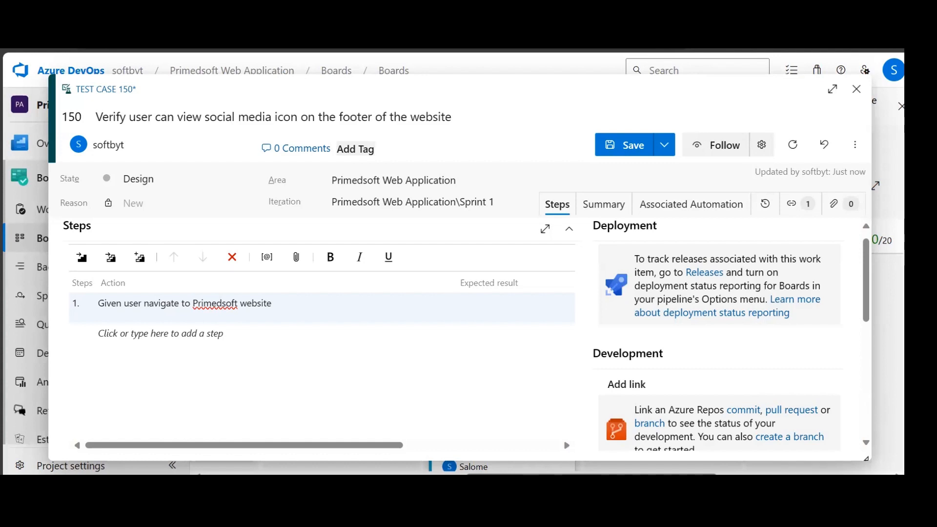
{"action": "type", "text": "HomePage su"}
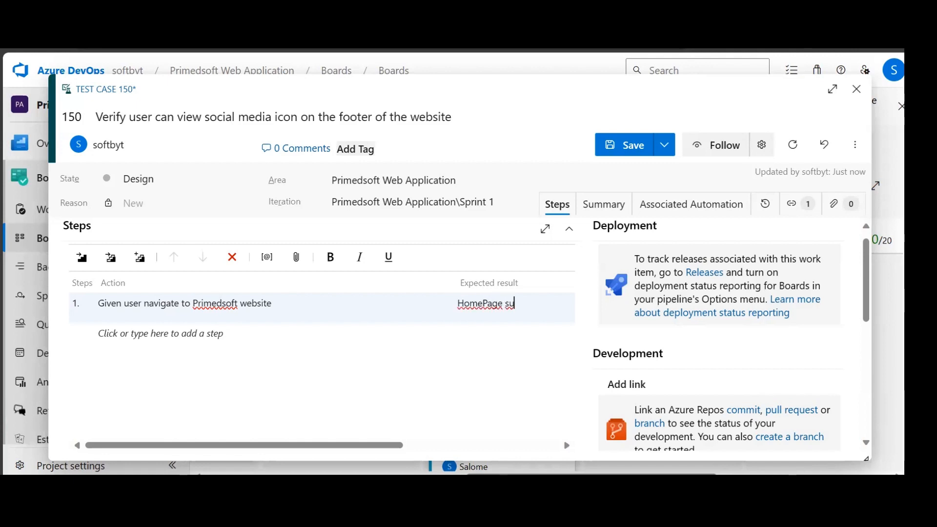
{"action": "key", "text": "BackSpace"}
{"action": "key", "text": "BackSpace"}
{"action": "type", "text": "is displayed"}
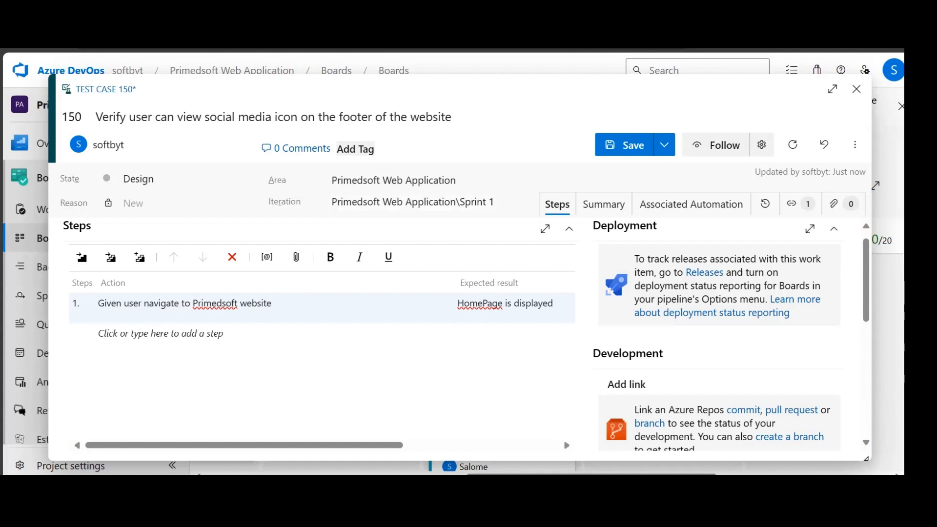
{"action": "left_click", "coordinate": [515, 303]}
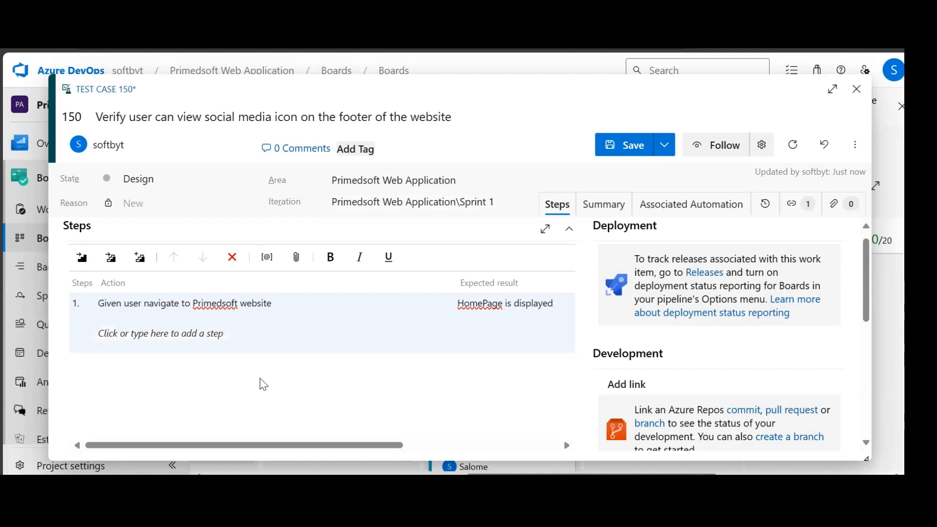
{"action": "type", "text": "success"}
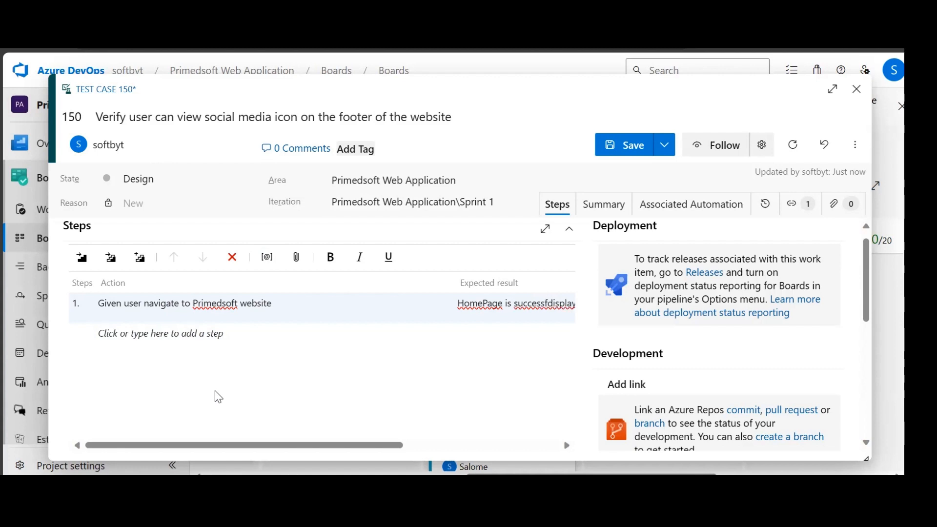
{"action": "type", "text": " fully"}
- Add a second test step with the action "When user scroll to the footer of the homepage"
{"action": "left_click", "coordinate": [117, 337]}
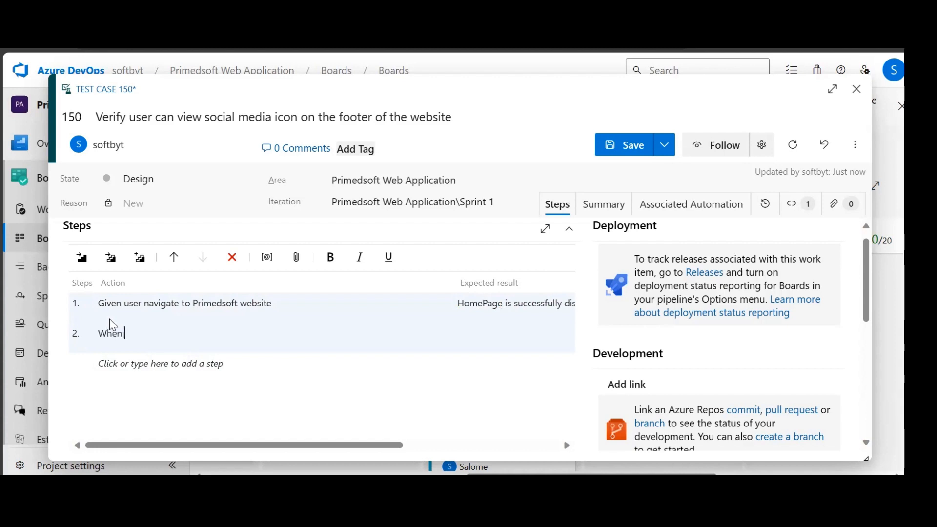
{"action": "type", "text": "user scroll to the footer of"}
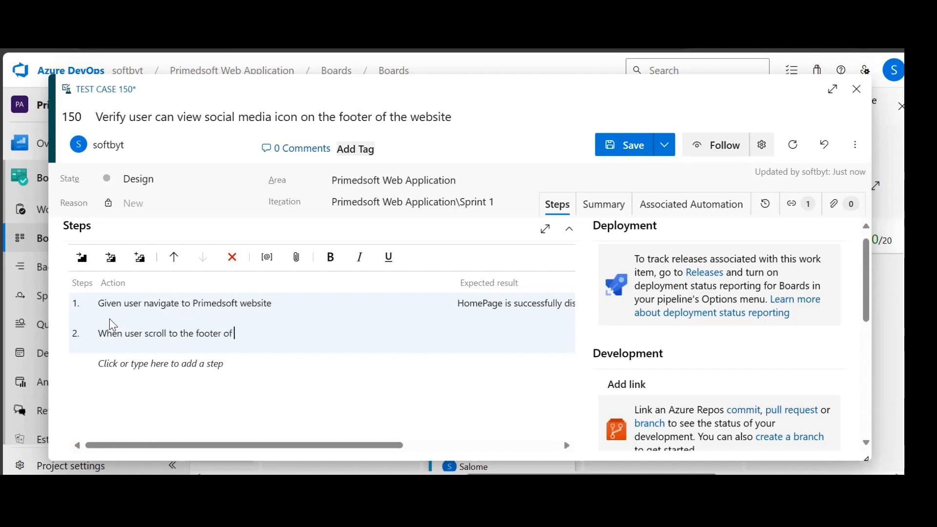
{"action": "type", "text": " the home"}
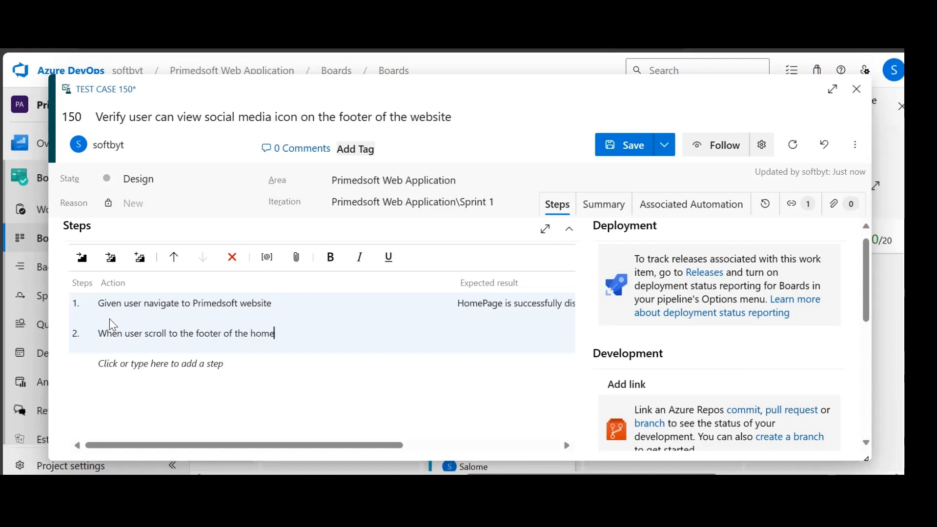
{"action": "type", "text": "page"}
{"action": "left_click", "coordinate": [468, 333]}
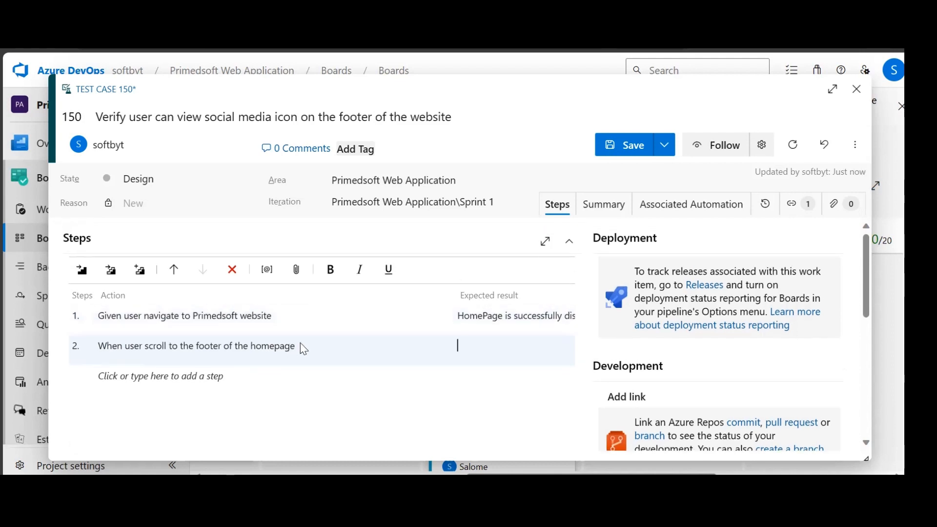
- Reword the second step's action to "When user scroll to the footer of the website"
{"action": "left_click", "coordinate": [296, 348]}
{"action": "key", "text": "BackSpace"}
{"action": "key", "text": "BackSpace"}
{"action": "key", "text": "BackSpace"}
{"action": "key", "text": "BackSpace"}
{"action": "key", "text": "BackSpace"}
{"action": "key", "text": "BackSpace"}
{"action": "key", "text": "BackSpace"}
{"action": "key", "text": "BackSpace"}
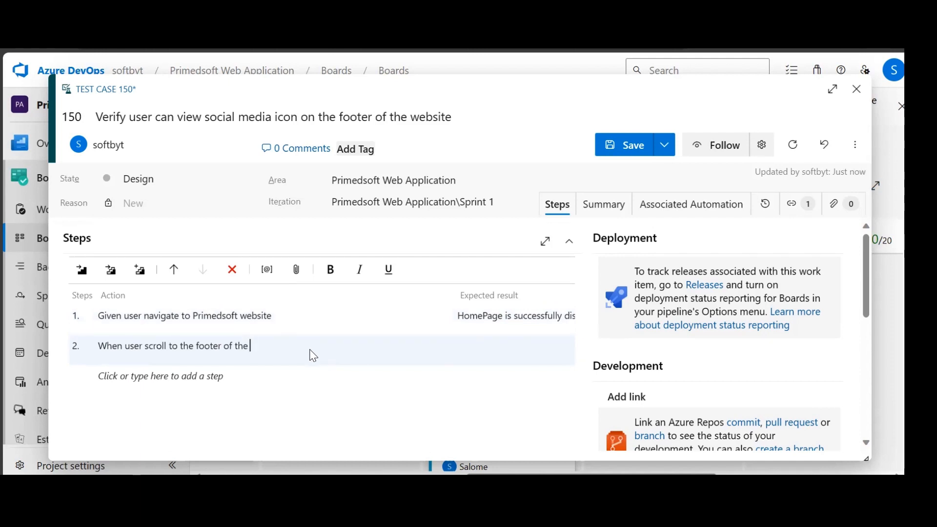
{"action": "type", "text": "website"}
- Set the second step's expected result to "user successfully viewed the footer of the website"
{"action": "key", "text": "Tab"}
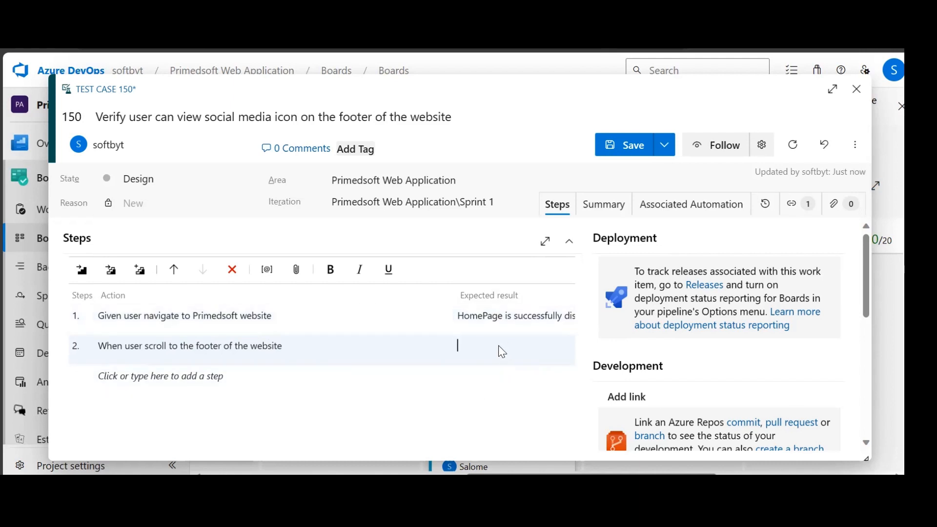
{"action": "type", "text": "F"}
{"action": "key", "text": "BackSpace"}
{"action": "type", "text": "user successfully viewed"}
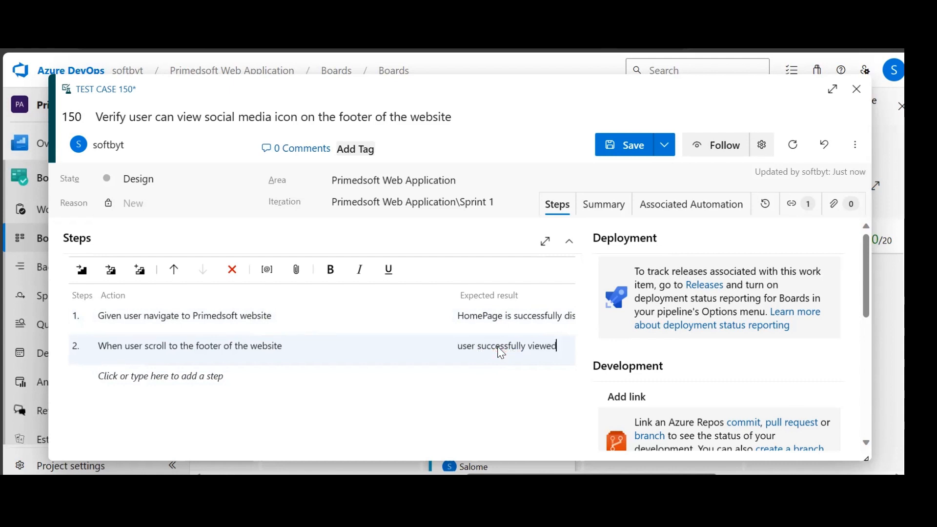
{"action": "type", "text": " the foot"}
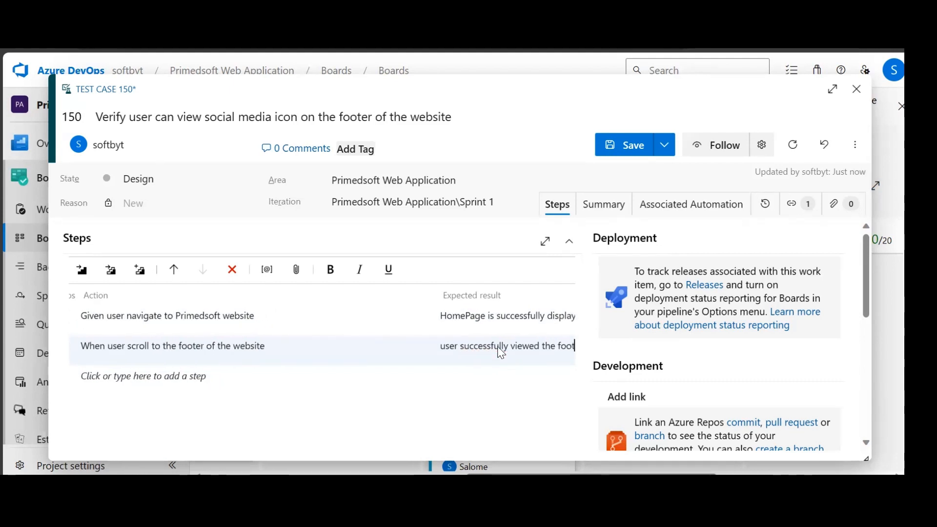
{"action": "type", "text": "er of the"}
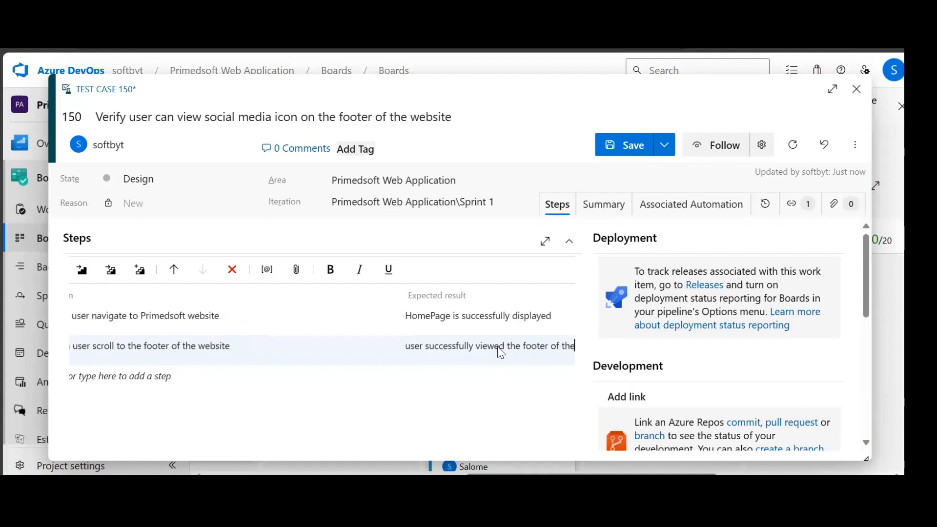
{"action": "type", "text": " website"}
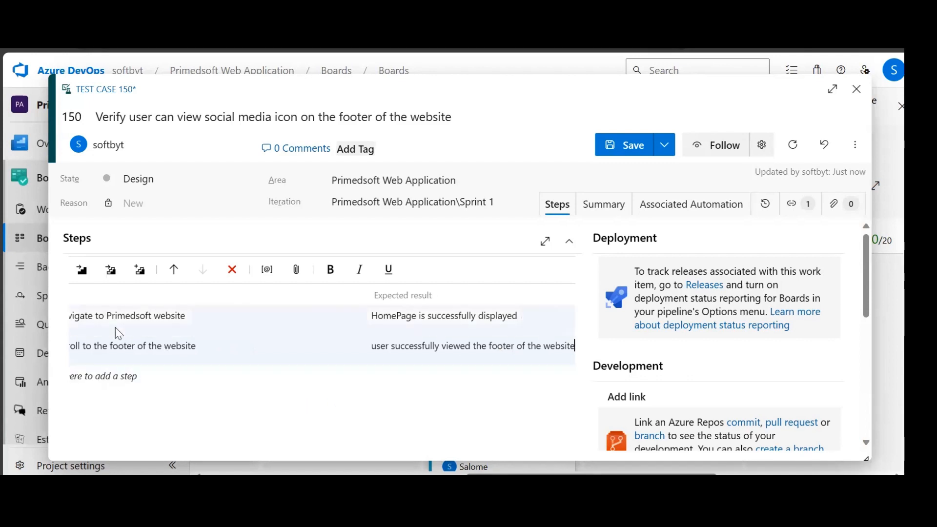
- Add an empty third test step, then close the test case and save its changes
{"action": "left_click", "coordinate": [118, 384]}
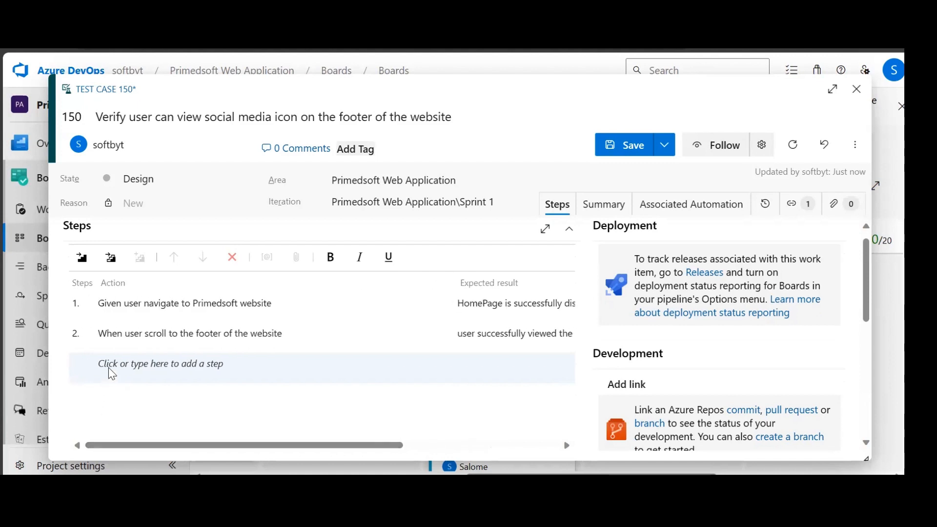
{"action": "left_click", "coordinate": [112, 369]}
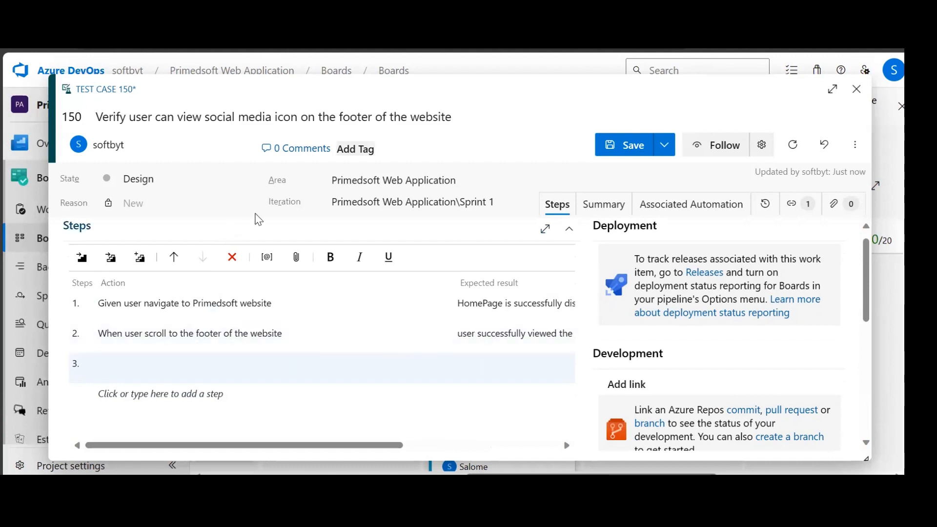
{"action": "left_click", "coordinate": [667, 146]}
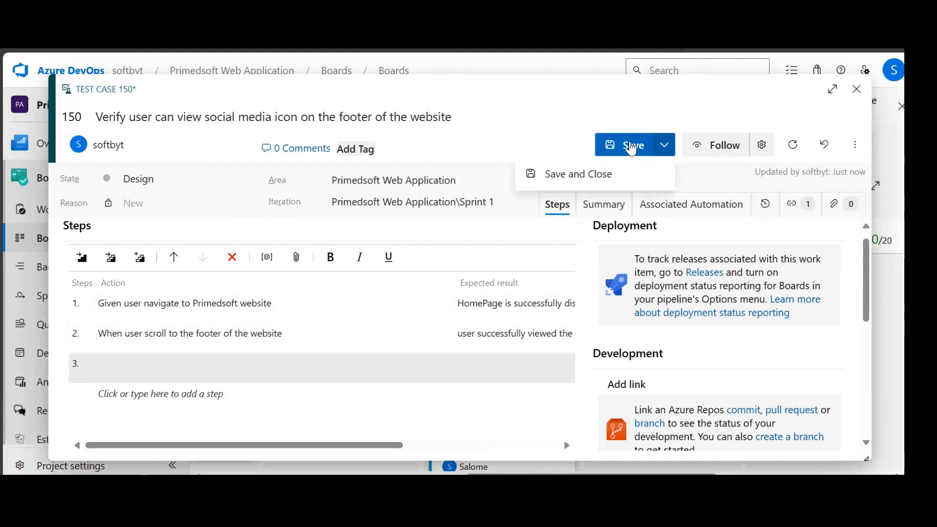
{"action": "left_click", "coordinate": [631, 146]}
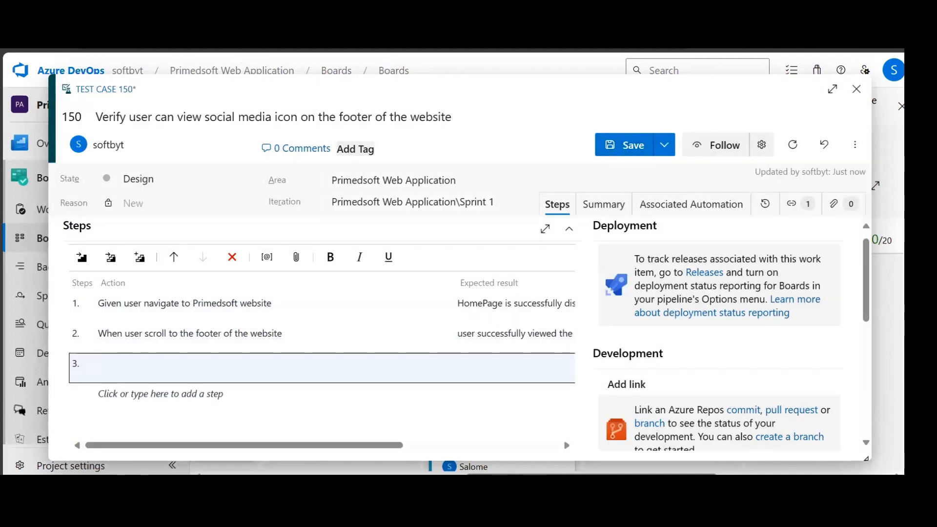
{"action": "left_click", "coordinate": [856, 91]}
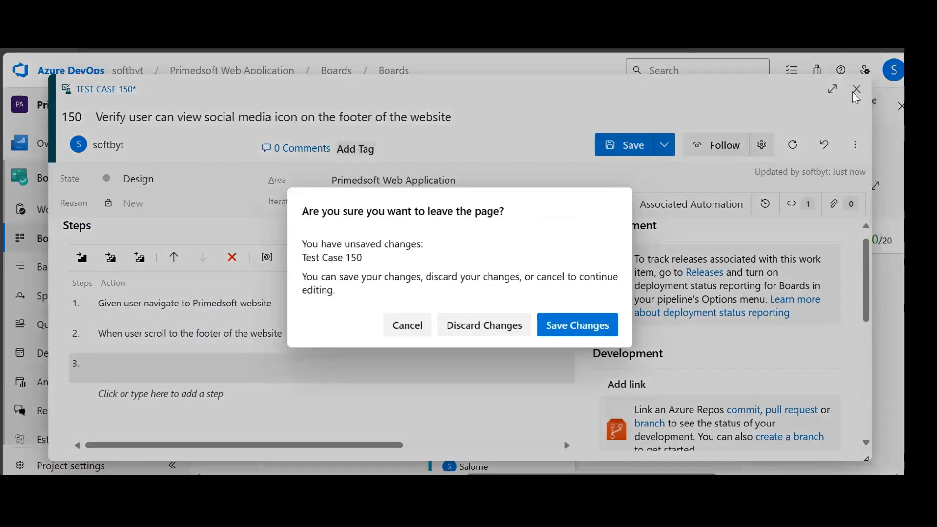
{"action": "left_click", "coordinate": [554, 330]}
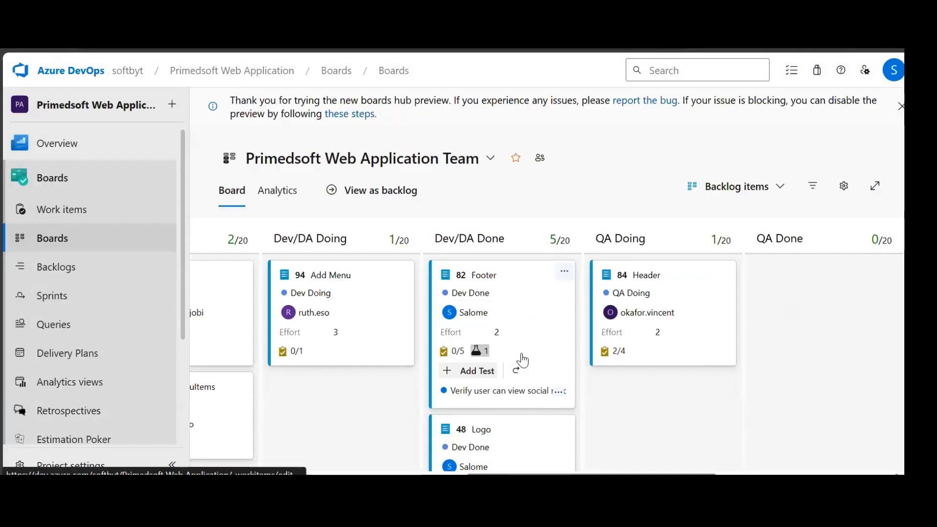
- Open the Footer backlog item, copy the additional information sentence about the social media icons, check the mockup's icons, and close the item
{"action": "left_click", "coordinate": [481, 279]}
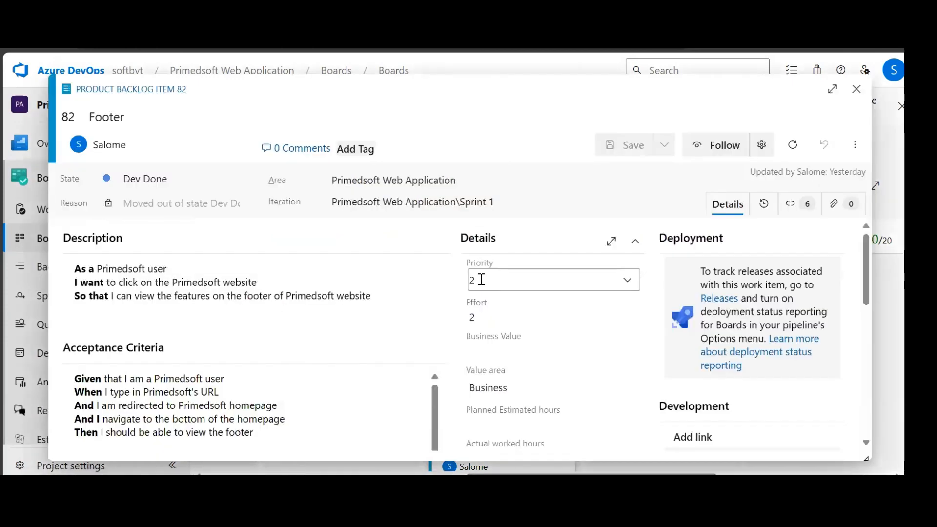
{"action": "scroll", "coordinate": [440, 317], "scroll_direction": "down", "scroll_amount": 2}
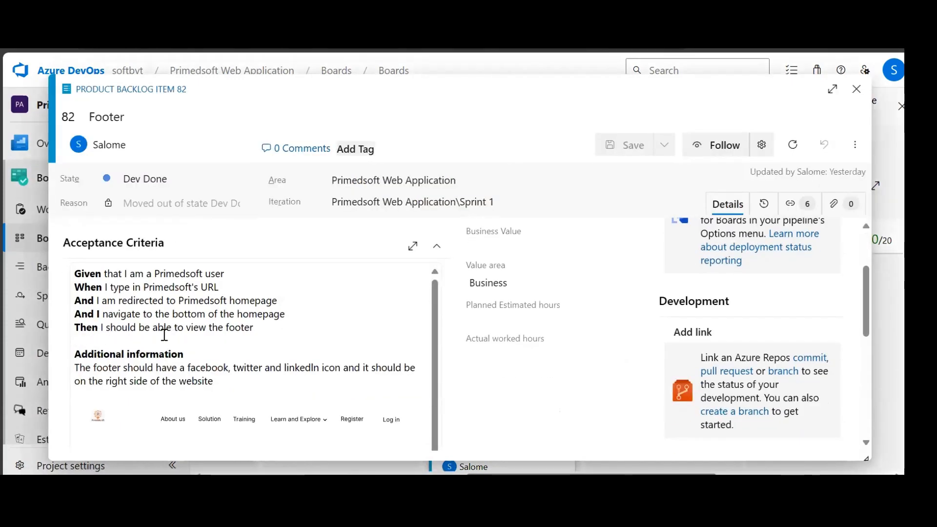
{"action": "scroll", "coordinate": [179, 371], "scroll_direction": "down", "scroll_amount": 1}
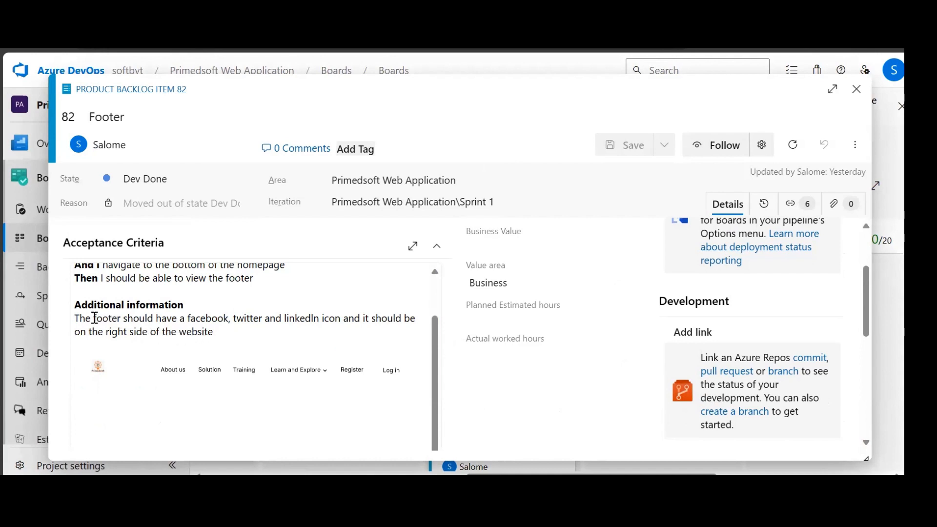
{"action": "left_click_drag", "start_coordinate": [94, 318], "coordinate": [322, 334]}
{"action": "key", "text": "ctrl+c"}
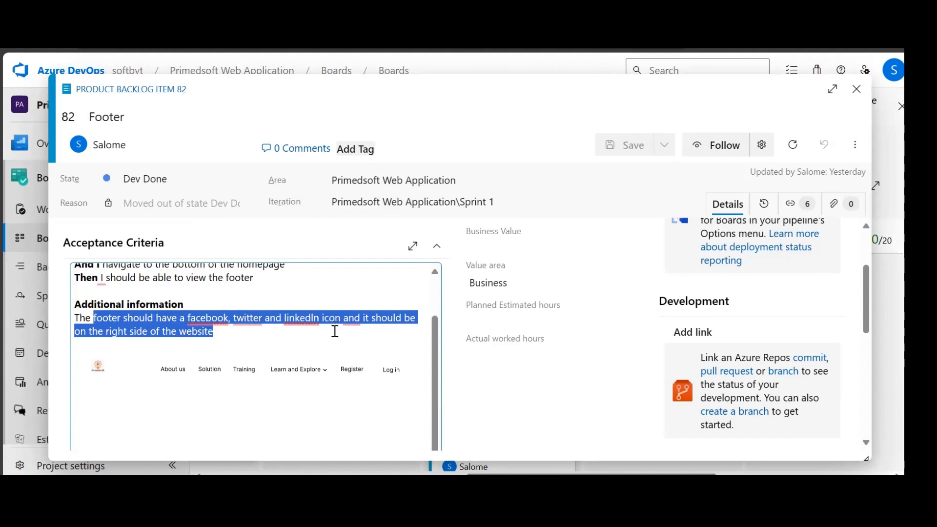
{"action": "scroll", "coordinate": [569, 314], "scroll_direction": "down", "scroll_amount": 5}
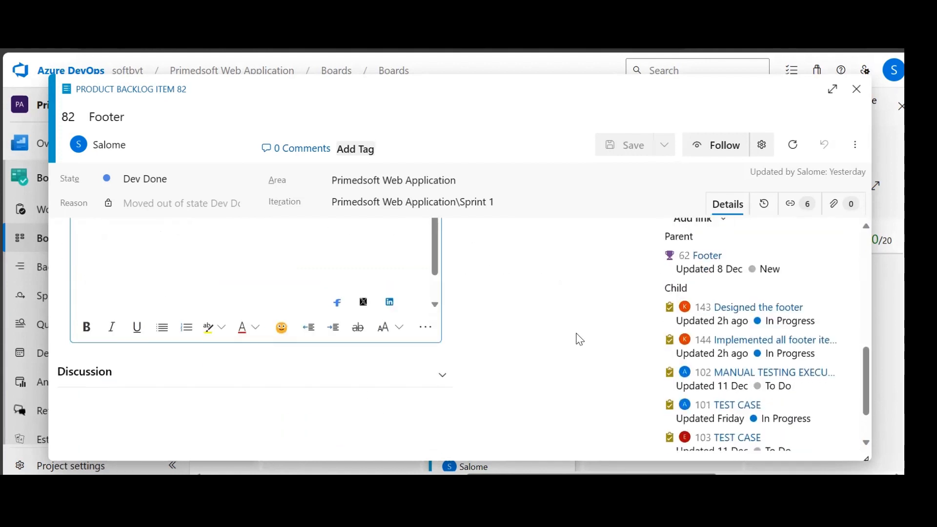
{"action": "scroll", "coordinate": [576, 347], "scroll_direction": "down", "scroll_amount": 1}
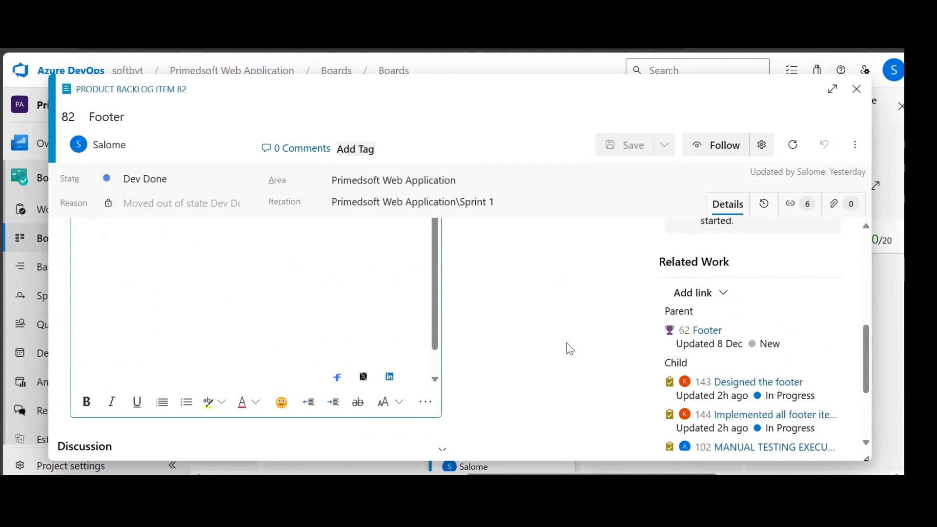
{"action": "left_click", "coordinate": [856, 89]}
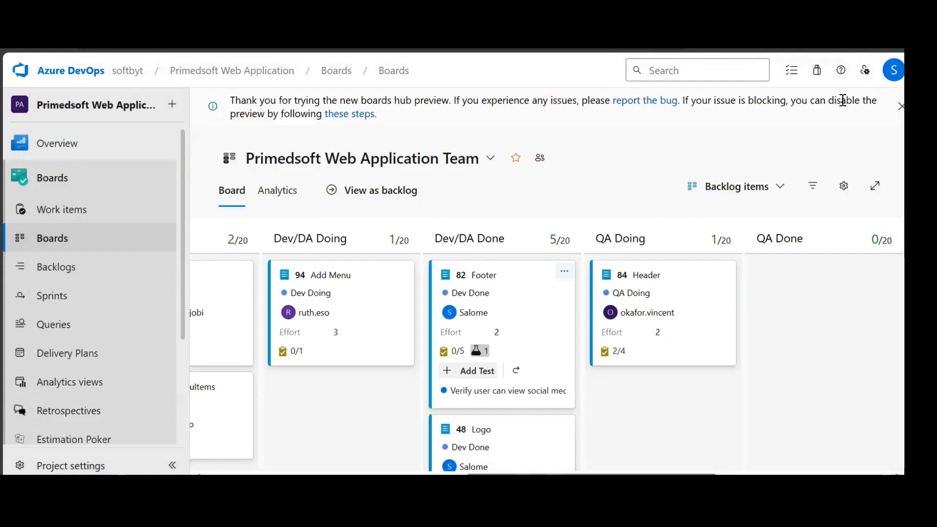
- Reopen the Footer's social media icon test case and fill the third step's action with "Then user" followed by the copied icon sentence
{"action": "left_click", "coordinate": [479, 391]}
{"action": "scroll", "coordinate": [303, 377], "scroll_direction": "down", "scroll_amount": 3}
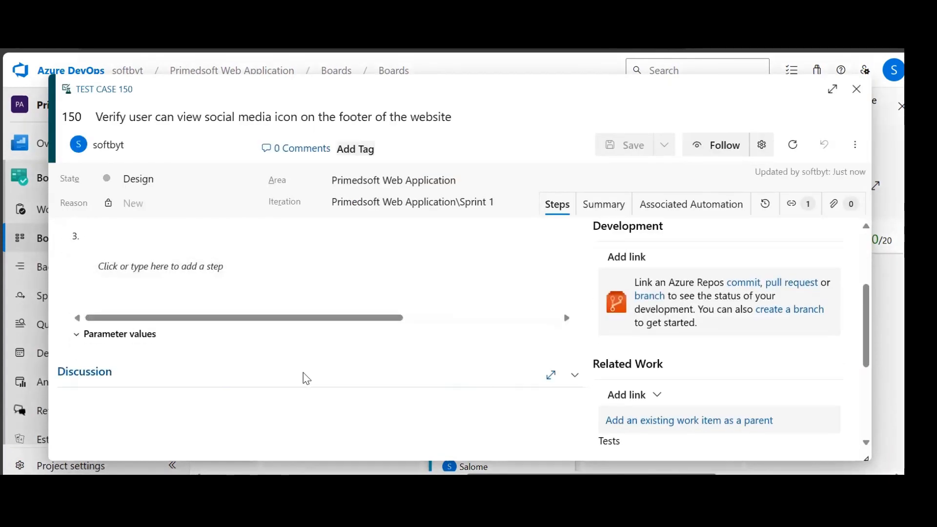
{"action": "scroll", "coordinate": [205, 308], "scroll_direction": "up", "scroll_amount": 1}
{"action": "scroll", "coordinate": [100, 307], "scroll_direction": "up", "scroll_amount": 1}
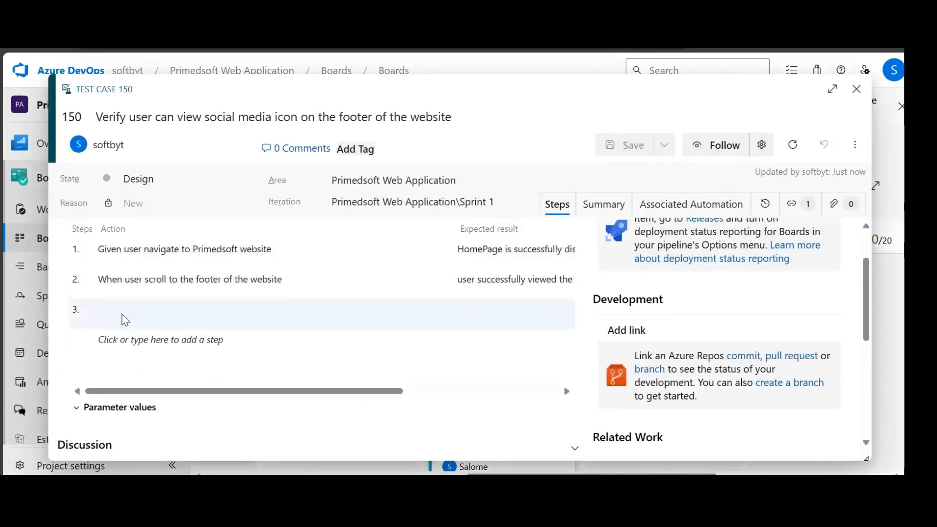
{"action": "type", "text": "Then user"}
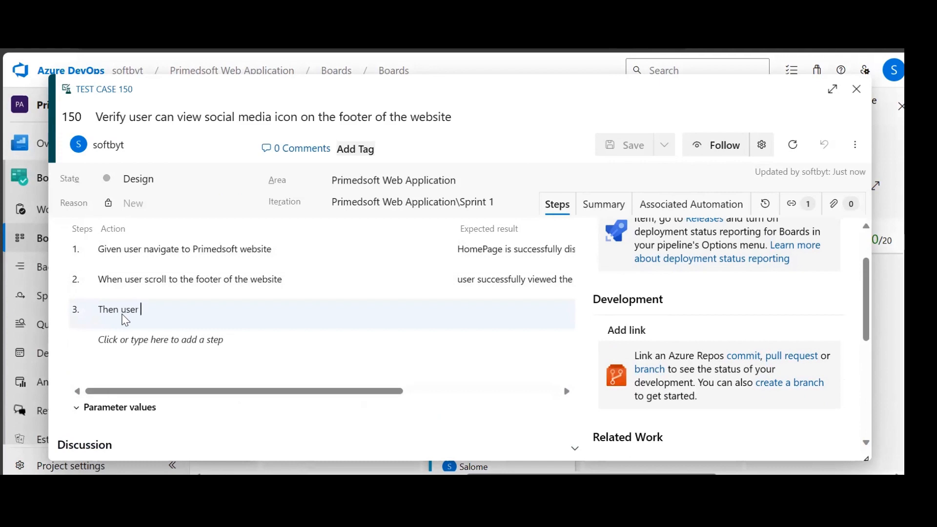
{"action": "key", "text": "ctrl+v"}
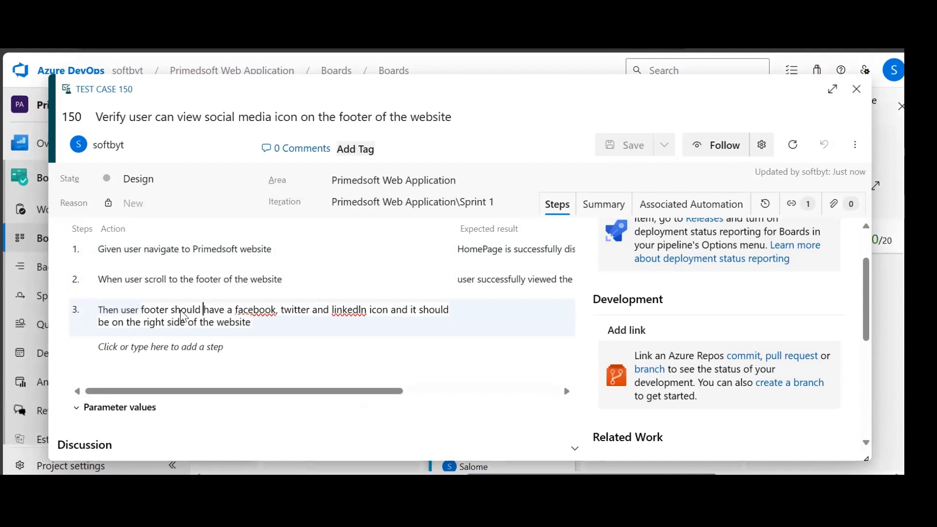
- Replace "footer should have a" with "must view" in the third step's action
{"action": "left_click", "coordinate": [203, 310]}
{"action": "key", "text": "BackSpace"}
{"action": "key", "text": "BackSpace"}
{"action": "key", "text": "BackSpace"}
{"action": "key", "text": "BackSpace"}
{"action": "key", "text": "BackSpace"}
{"action": "key", "text": "BackSpace"}
{"action": "key", "text": "BackSpace"}
{"action": "key", "text": "BackSpace"}
{"action": "key", "text": "BackSpace"}
{"action": "key", "text": "BackSpace"}
{"action": "key", "text": "BackSpace"}
{"action": "key", "text": "BackSpace"}
{"action": "key", "text": "BackSpace"}
{"action": "key", "text": "BackSpace"}
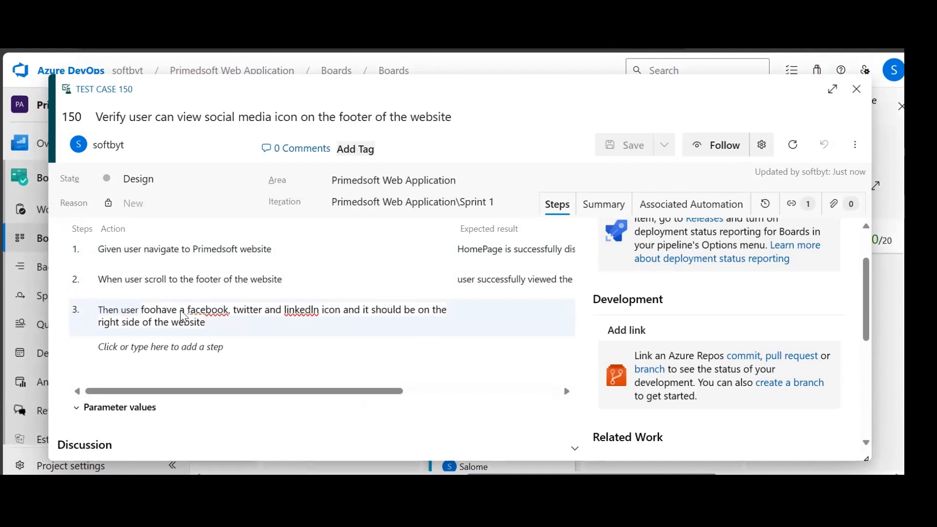
{"action": "key", "text": "Right"}
{"action": "key", "text": "Right"}
{"action": "key", "text": "Right"}
{"action": "key", "text": "Right"}
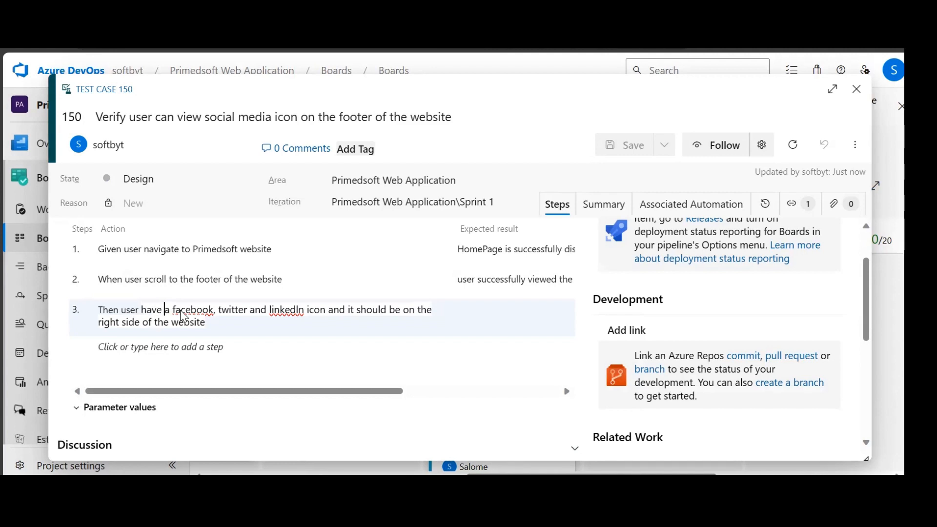
{"action": "key", "text": "Delete"}
{"action": "key", "text": "Delete"}
{"action": "key", "text": "BackSpace"}
{"action": "key", "text": "BackSpace"}
{"action": "key", "text": "BackSpace"}
{"action": "key", "text": "BackSpace"}
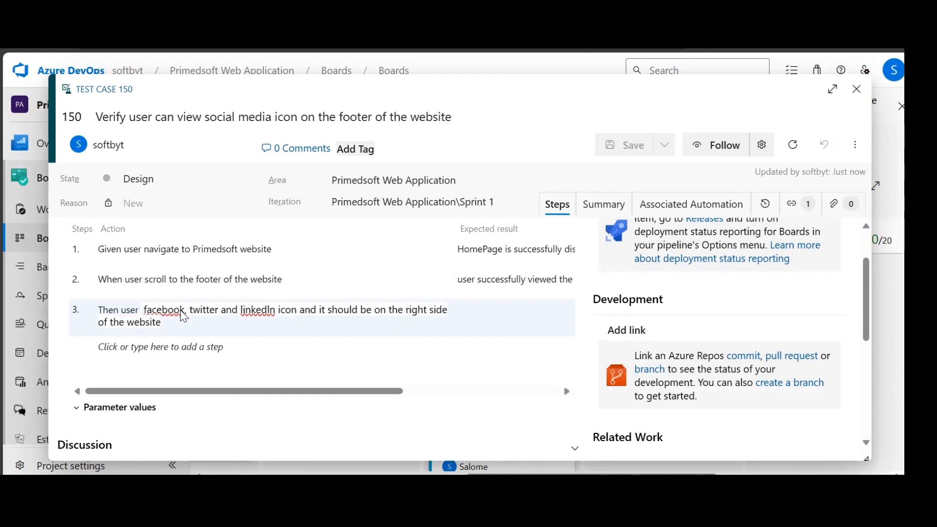
{"action": "type", "text": "must vi"}
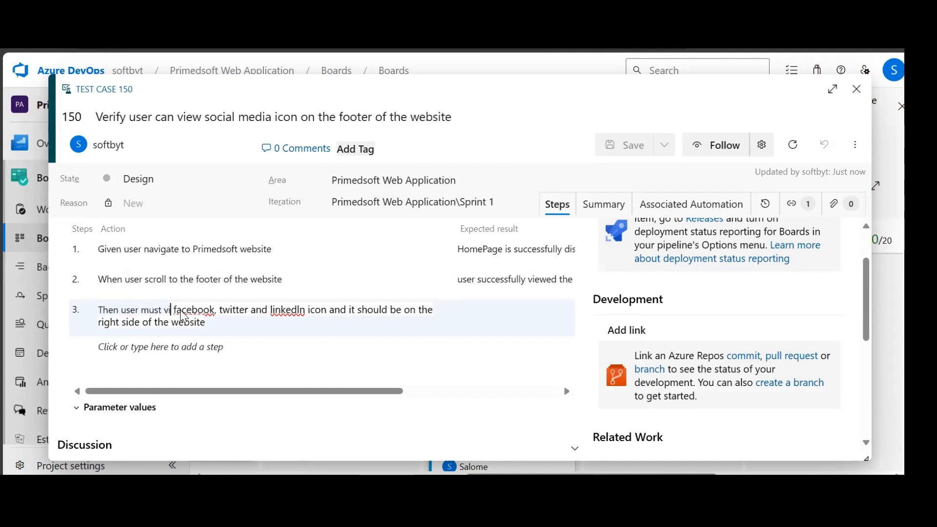
{"action": "type", "text": "ew"}
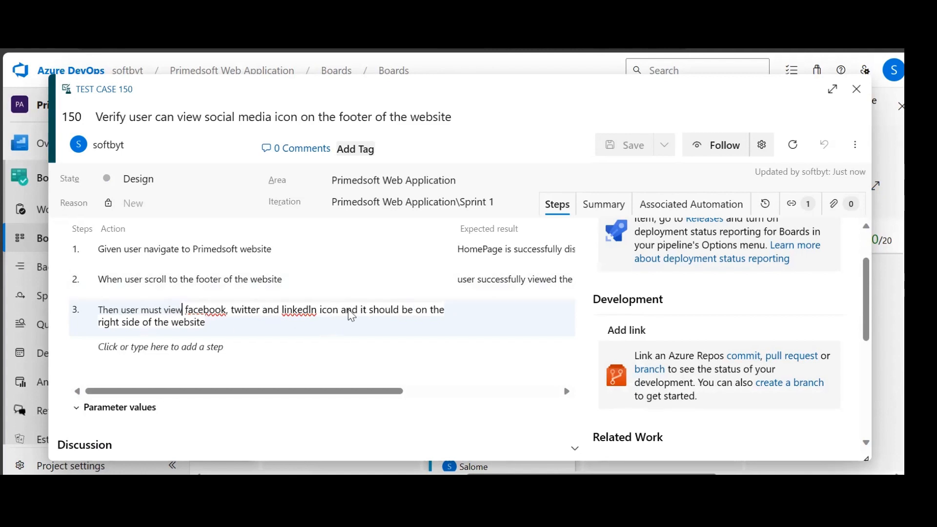
- Delete "and it should be on the" from the third step's action
{"action": "left_click_drag", "start_coordinate": [343, 313], "coordinate": [423, 317]}
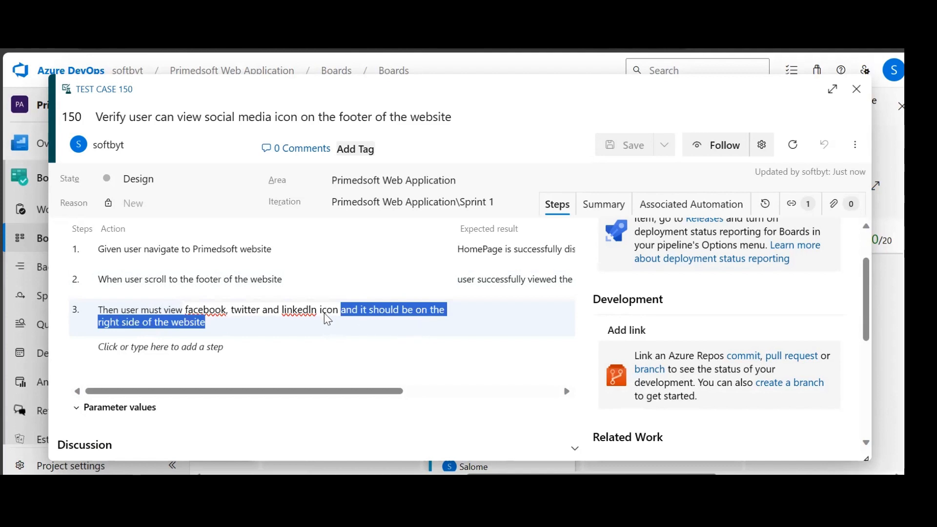
{"action": "left_click_drag", "start_coordinate": [341, 310], "coordinate": [442, 311]}
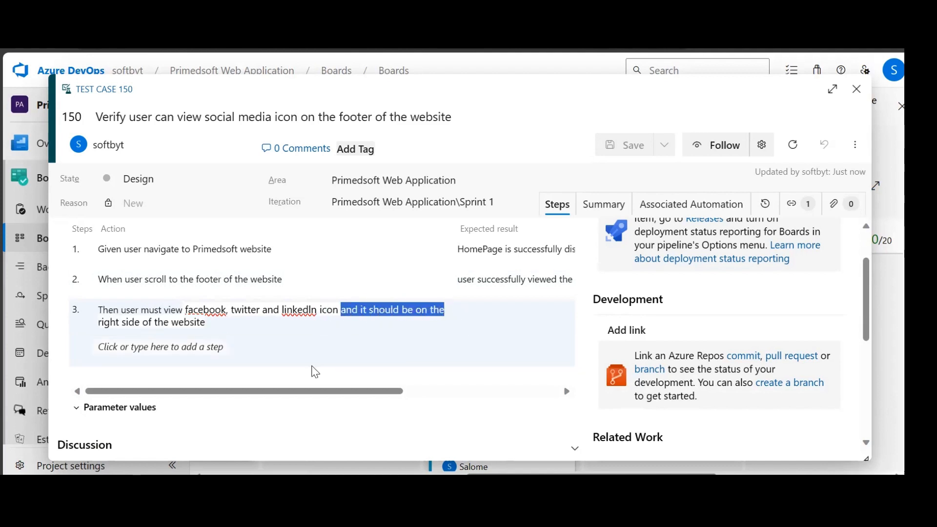
{"action": "key", "text": "BackSpace"}
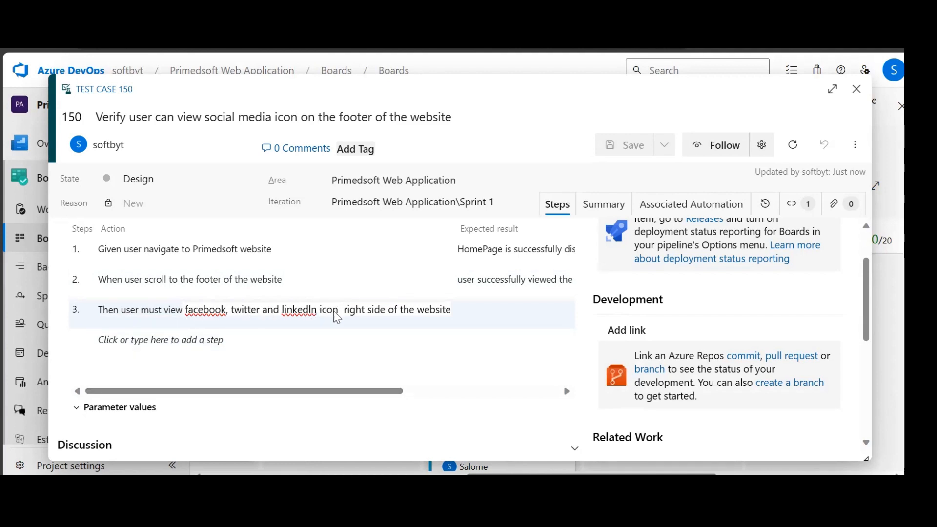
{"action": "type", "text": "on"}
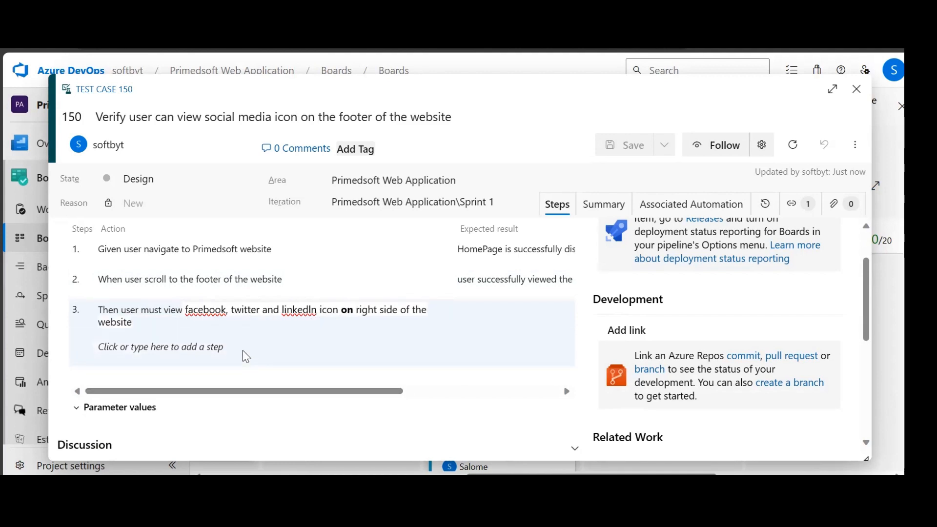
{"action": "key", "text": "BackSpace"}
{"action": "key", "text": "BackSpace"}
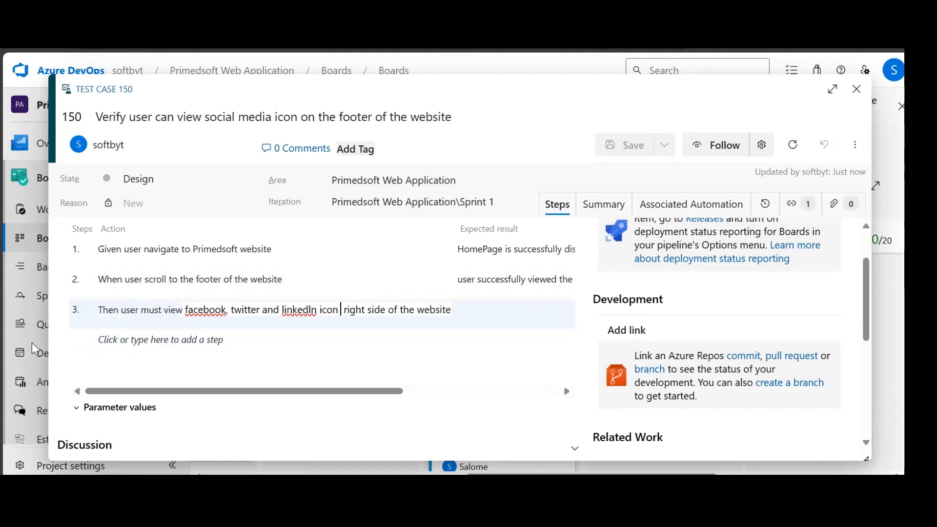
{"action": "type", "text": "o"}
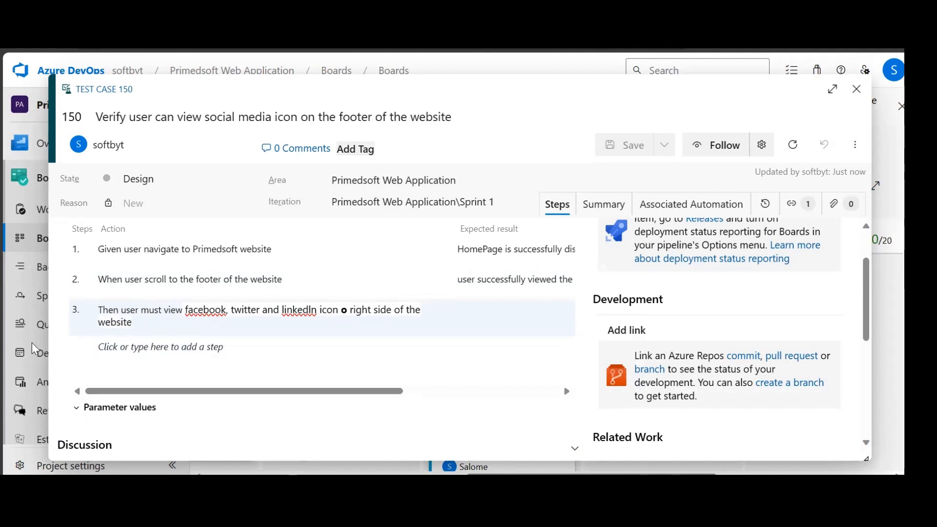
{"action": "key", "text": "BackSpace"}
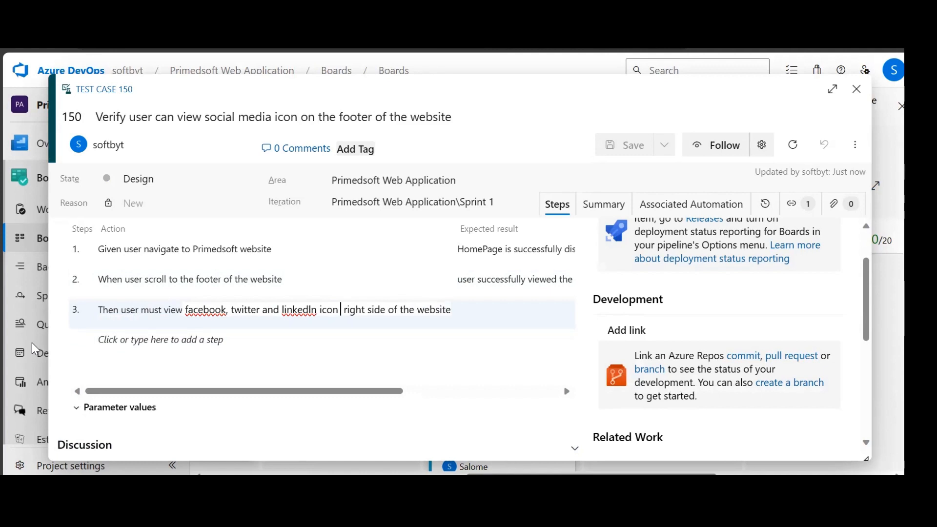
{"action": "right_click", "coordinate": [344, 311]}
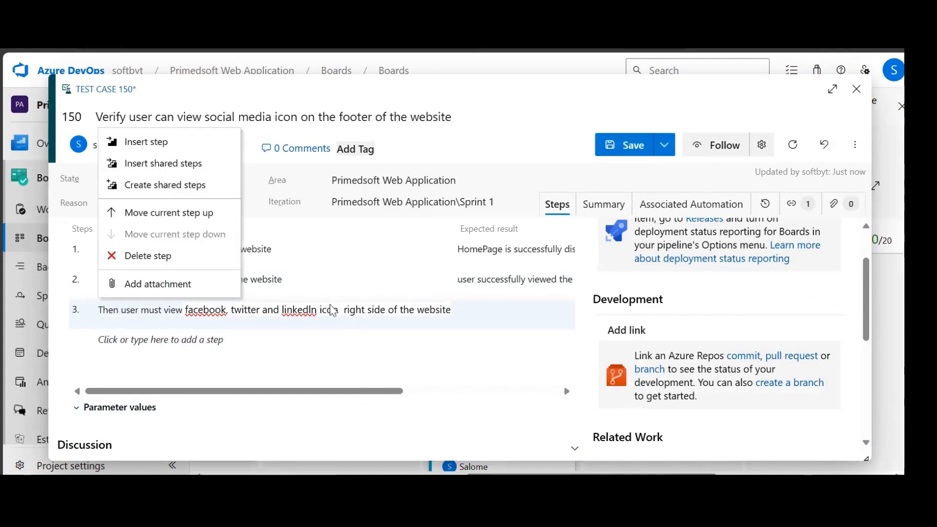
{"action": "left_click", "coordinate": [332, 309]}
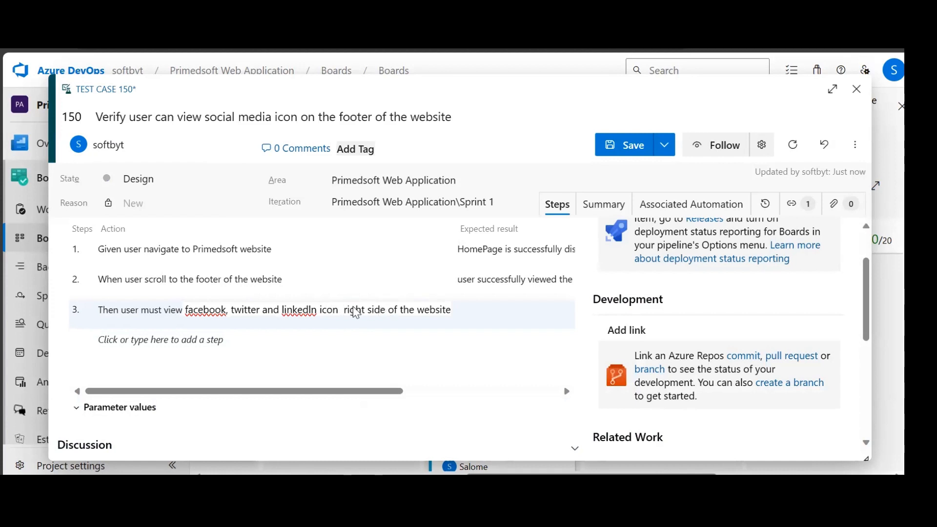
- Insert "on the" before "right side of the website" in the third step's action and remove the extra space after "icon"
{"action": "left_click", "coordinate": [344, 309]}
{"action": "type", "text": "o"}
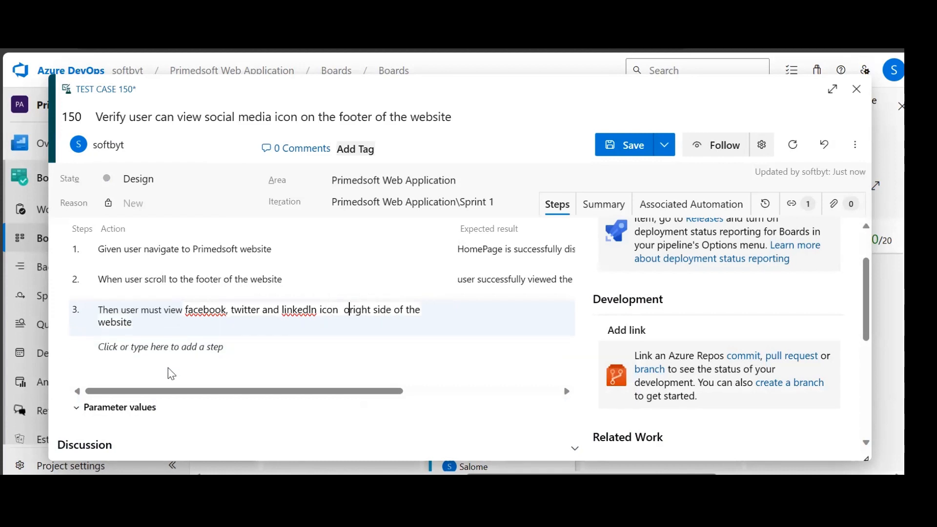
{"action": "type", "text": "n "}
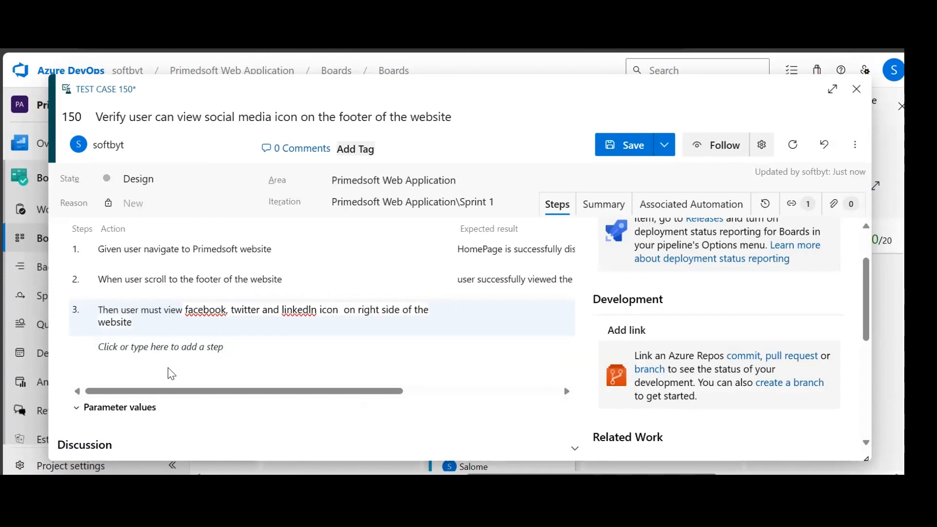
{"action": "type", "text": "the"}
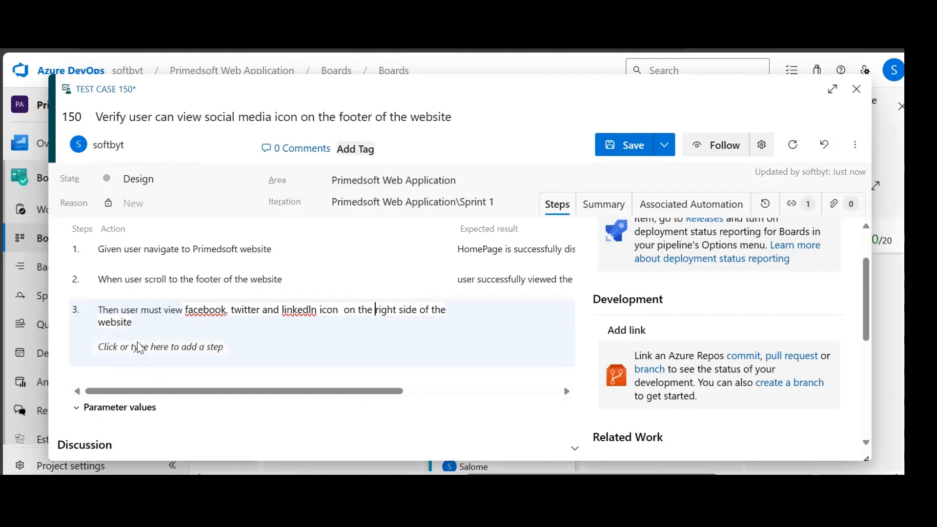
{"action": "left_click", "coordinate": [132, 326]}
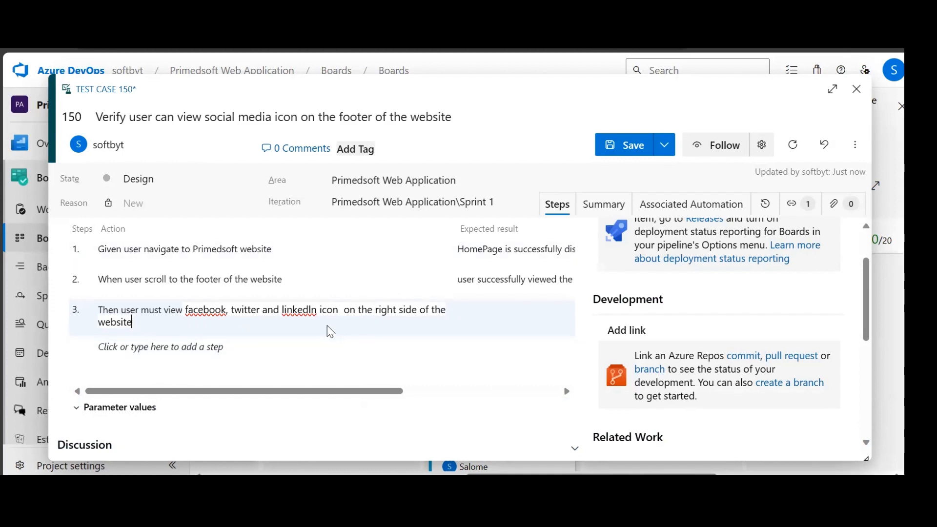
{"action": "left_click", "coordinate": [342, 312]}
{"action": "key", "text": "BackSpace"}
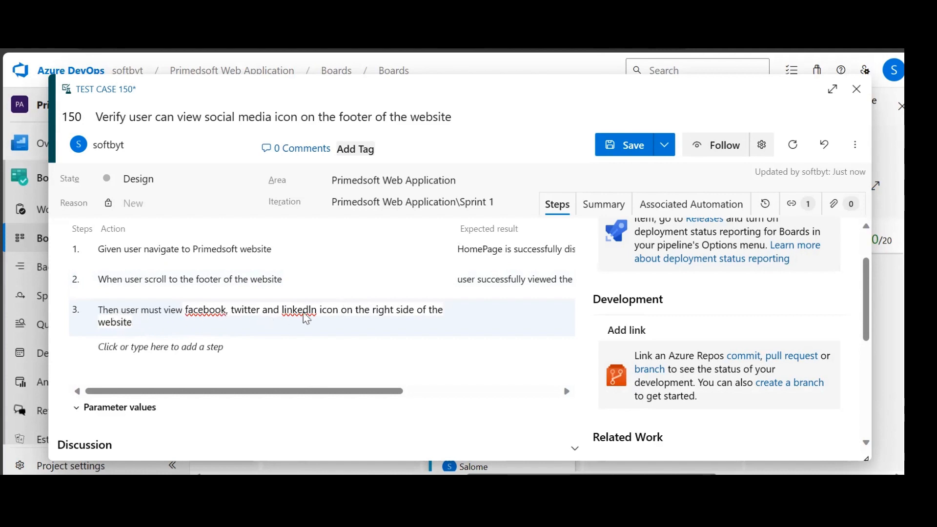
- Insert "hand" after "right" and "footer of the" before "website" in the third step's action
{"action": "left_click", "coordinate": [395, 310]}
{"action": "type", "text": "hand"}
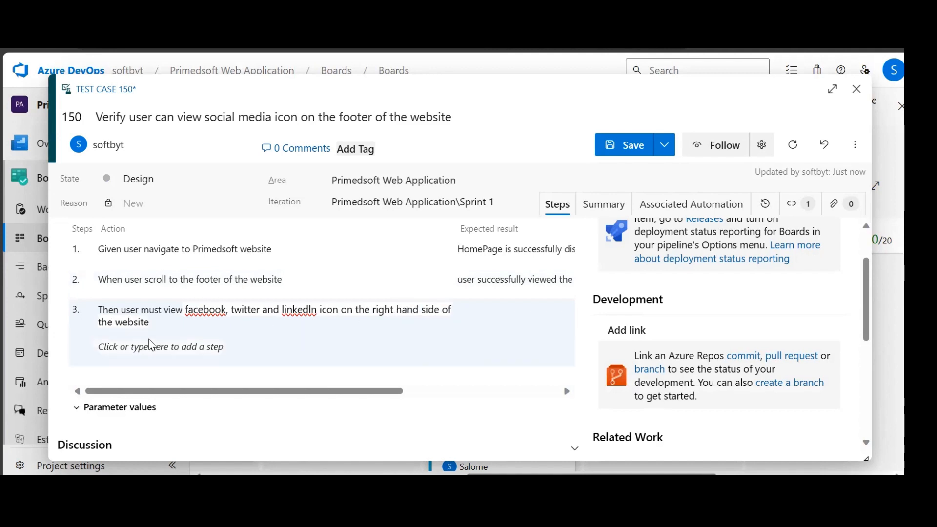
{"action": "left_click", "coordinate": [115, 323]}
{"action": "key", "text": "BackSpace"}
{"action": "key", "text": "BackSpace"}
{"action": "key", "text": "BackSpace"}
{"action": "key", "text": "BackSpace"}
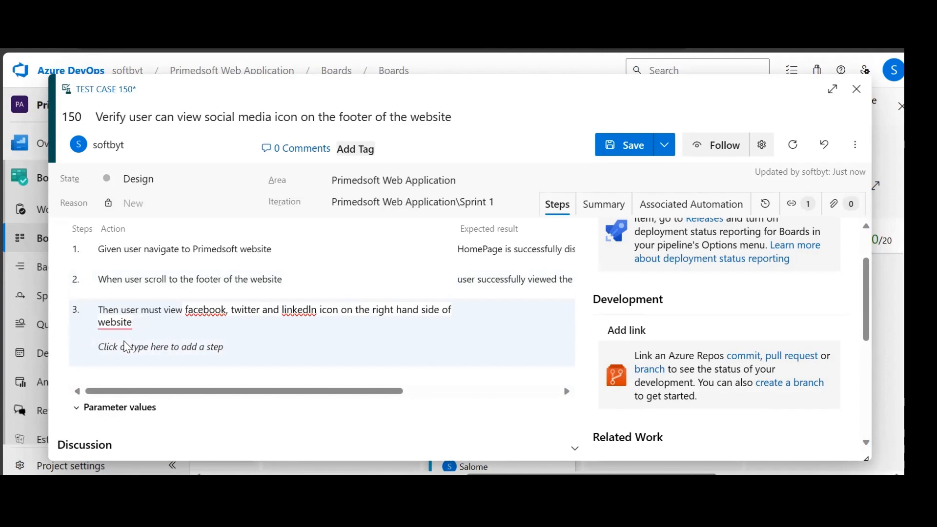
{"action": "type", "text": "the foo"}
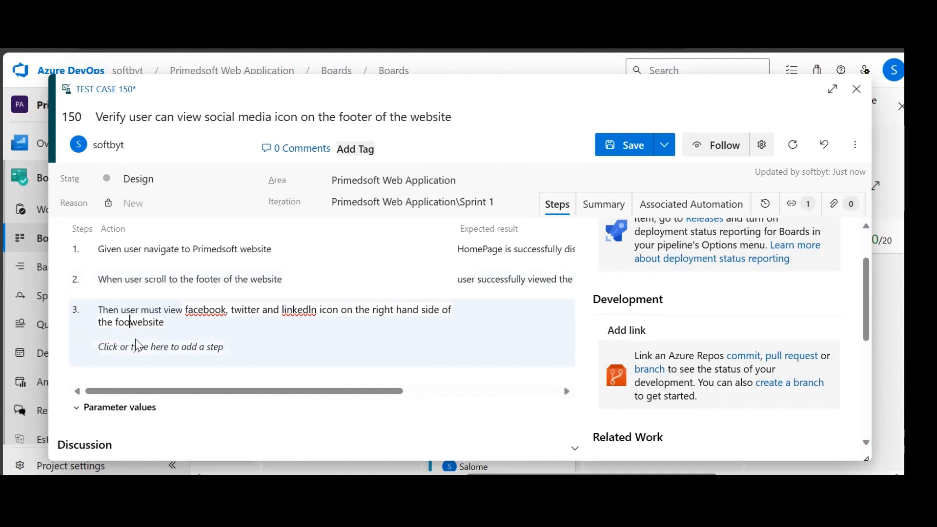
{"action": "type", "text": "er of the"}
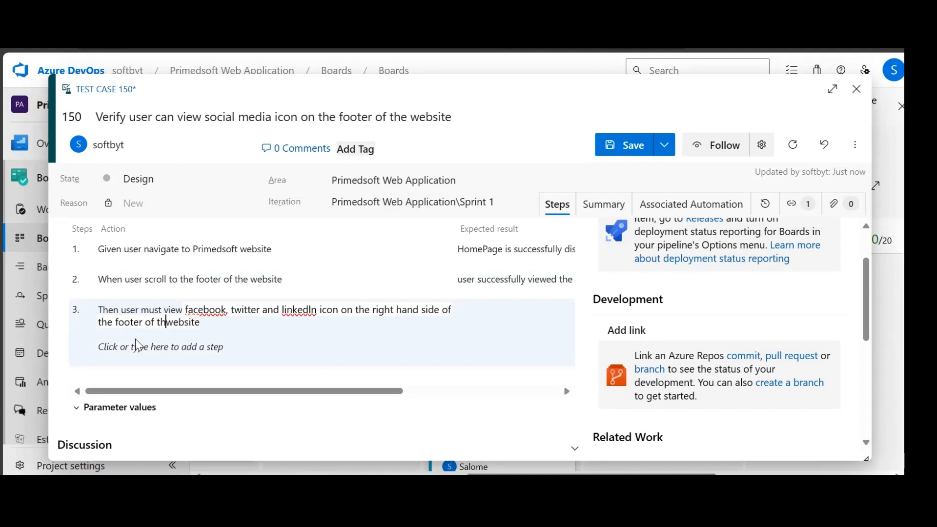
- Cut the trailing "of the website" wording so the third step's action ends with "the footer."
{"action": "key", "text": "Right"}
{"action": "key", "text": "Right"}
{"action": "key", "text": "Right"}
{"action": "key", "text": "Right"}
{"action": "key", "text": "Right"}
{"action": "key", "text": "Right"}
{"action": "key", "text": "Right"}
{"action": "key", "text": "BackSpace"}
{"action": "key", "text": "BackSpace"}
{"action": "key", "text": "BackSpace"}
{"action": "key", "text": "BackSpace"}
{"action": "key", "text": "BackSpace"}
{"action": "key", "text": "BackSpace"}
{"action": "key", "text": "BackSpace"}
{"action": "key", "text": "BackSpace"}
{"action": "key", "text": "BackSpace"}
{"action": "key", "text": "BackSpace"}
{"action": "key", "text": "BackSpace"}
{"action": "key", "text": "BackSpace"}
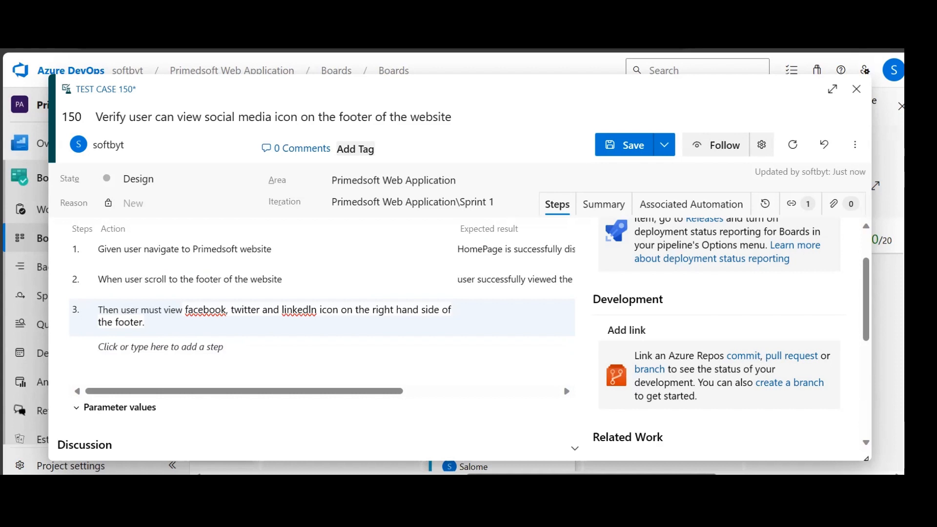
- Set the third step's expected result to "User successfully viewed facebook, twitter and linkedIn icon on the right hand side of the footer."
{"action": "key", "text": "Tab"}
{"action": "type", "text": "User successfully view"}
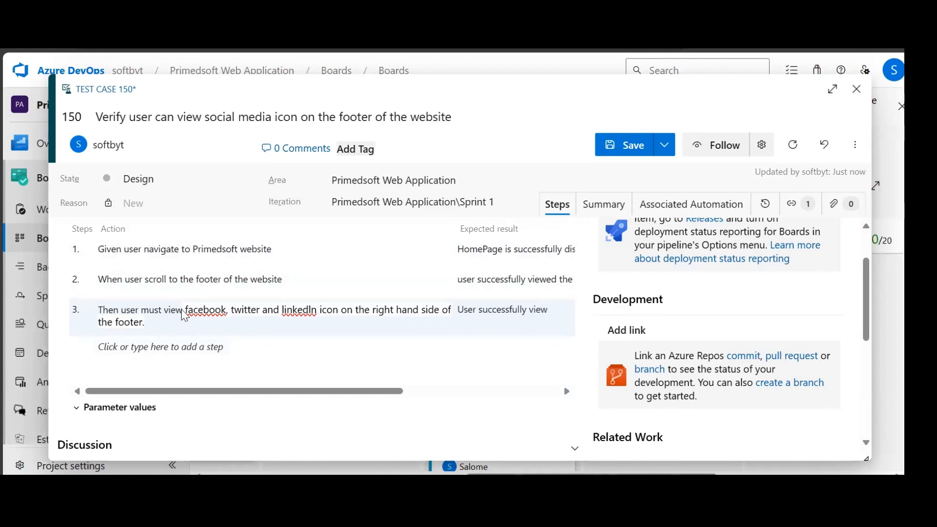
{"action": "type", "text": "ed"}
{"action": "key", "text": "BackSpace"}
{"action": "key", "text": "BackSpace"}
{"action": "type", "text": "ed"}
{"action": "left_click_drag", "start_coordinate": [185, 310], "coordinate": [451, 334]}
{"action": "key", "text": "ctrl+c"}
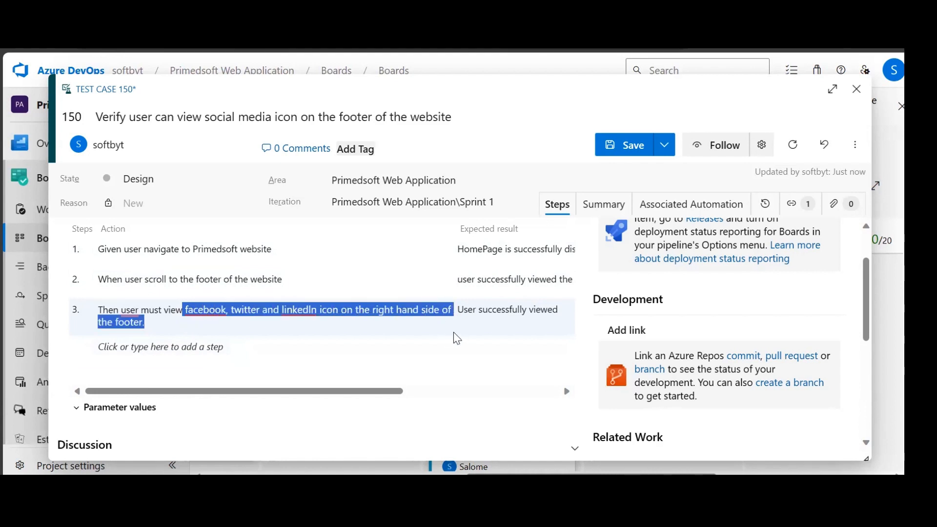
{"action": "left_click", "coordinate": [561, 313]}
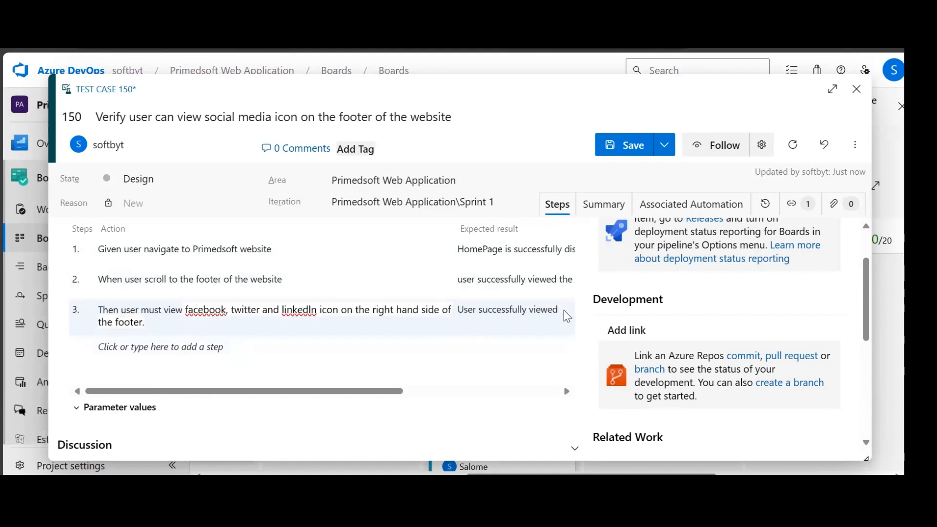
{"action": "key", "text": "ctrl+v"}
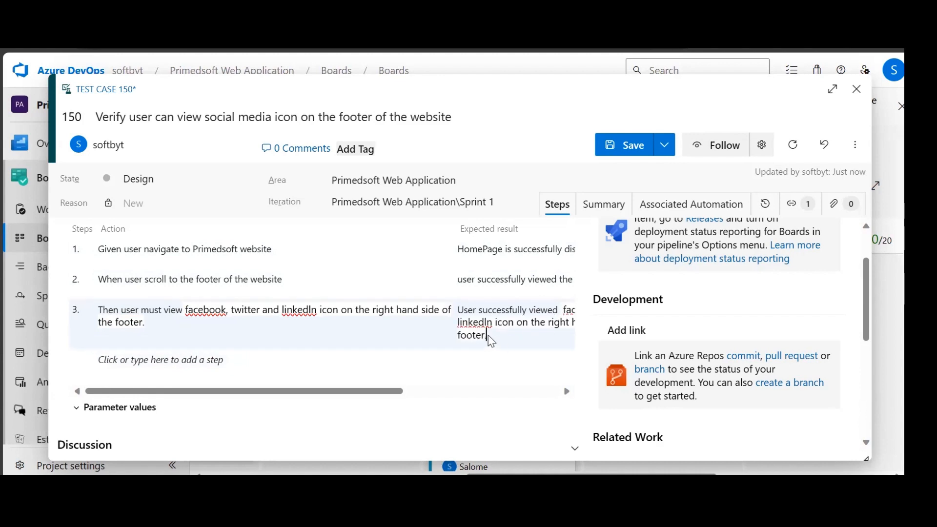
- Save the social media icon test case and close it
{"action": "mouse_move", "coordinate": [567, 310]}
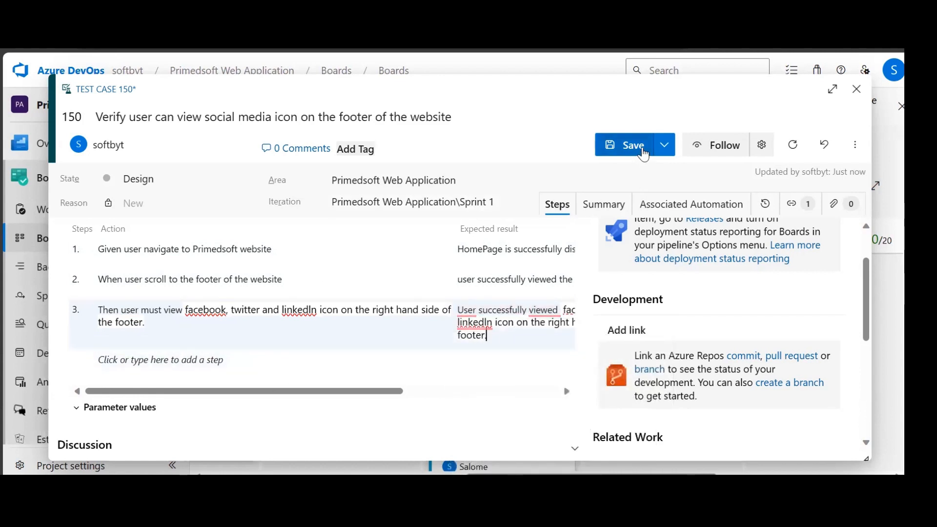
{"action": "left_click", "coordinate": [664, 146]}
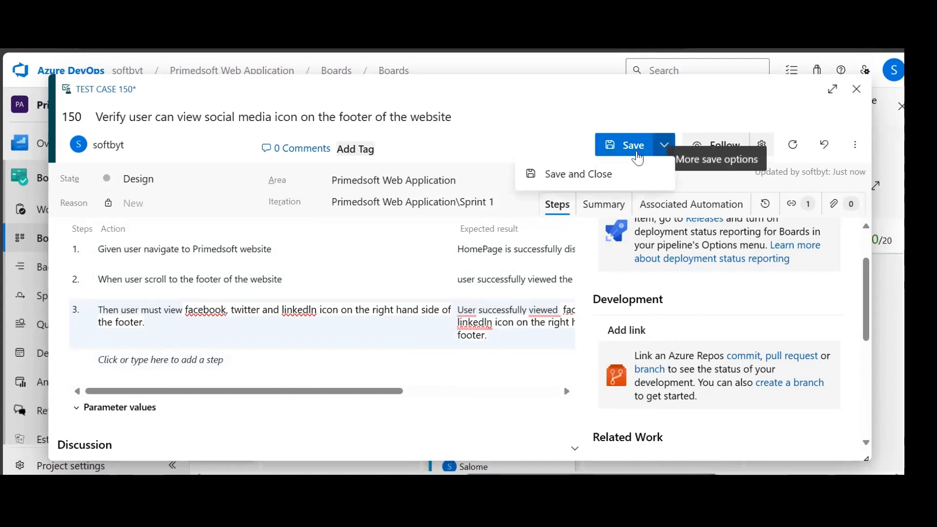
{"action": "left_click", "coordinate": [595, 182]}
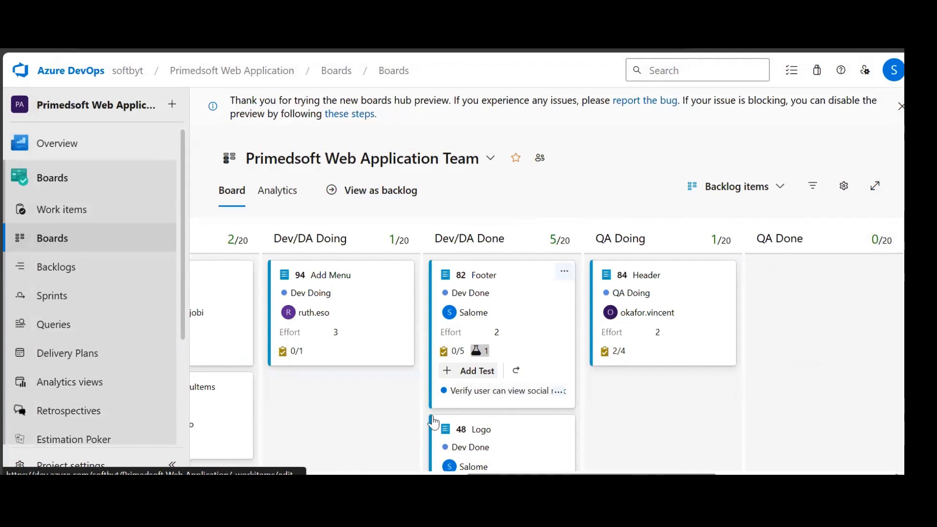
- Reopen the Footer item's social media icon test case and review its three actions and expected results
{"action": "mouse_move", "coordinate": [31, 489]}
{"action": "left_click", "coordinate": [507, 391]}
{"action": "scroll", "coordinate": [249, 361], "scroll_direction": "down", "scroll_amount": 3}
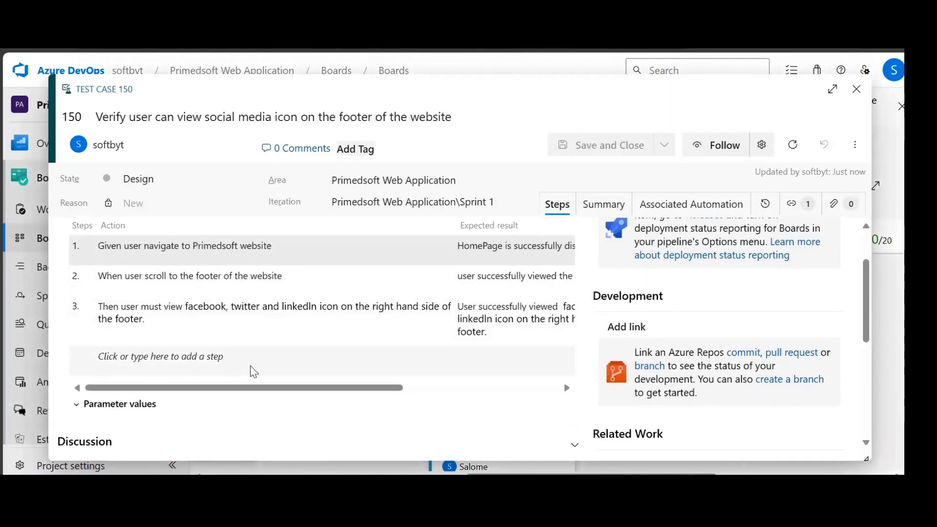
{"action": "scroll", "coordinate": [254, 372], "scroll_direction": "up", "scroll_amount": 2}
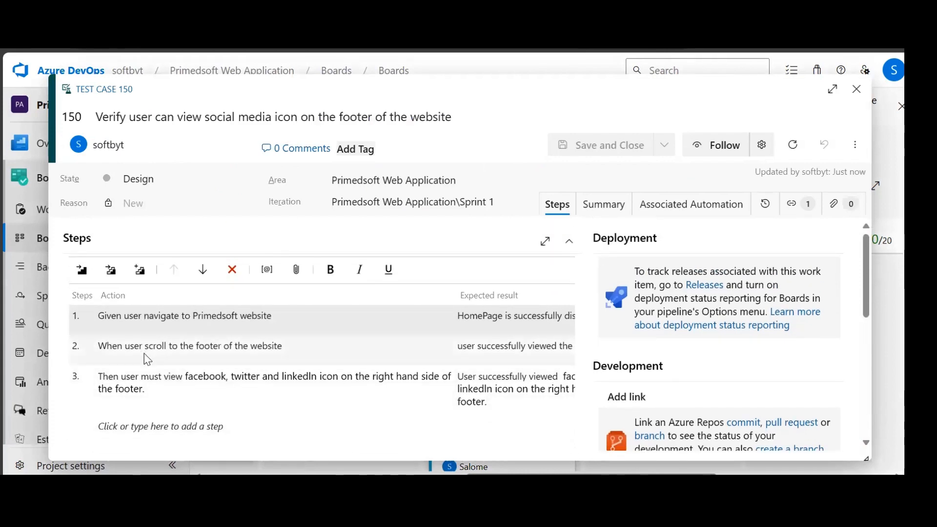
{"action": "scroll", "coordinate": [470, 313], "scroll_direction": "down", "scroll_amount": 1}
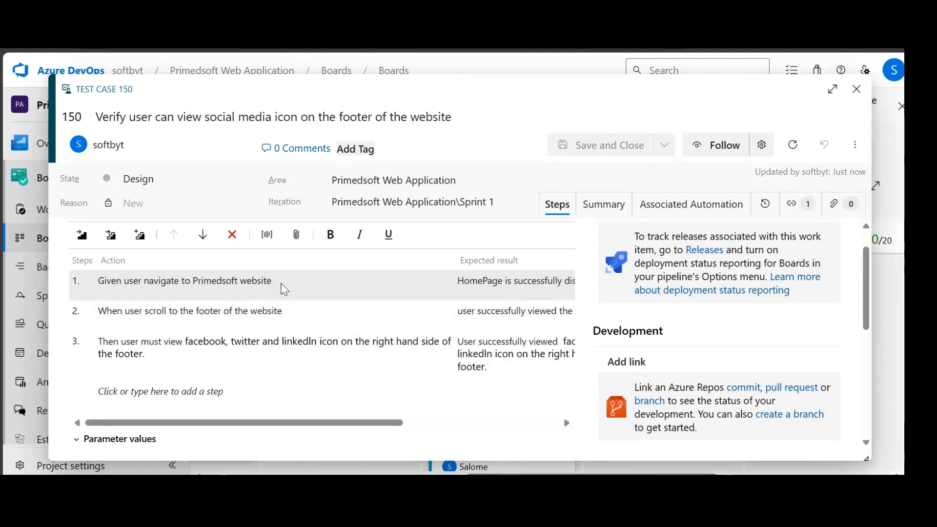
{"action": "scroll", "coordinate": [279, 322], "scroll_direction": "down", "scroll_amount": 2}
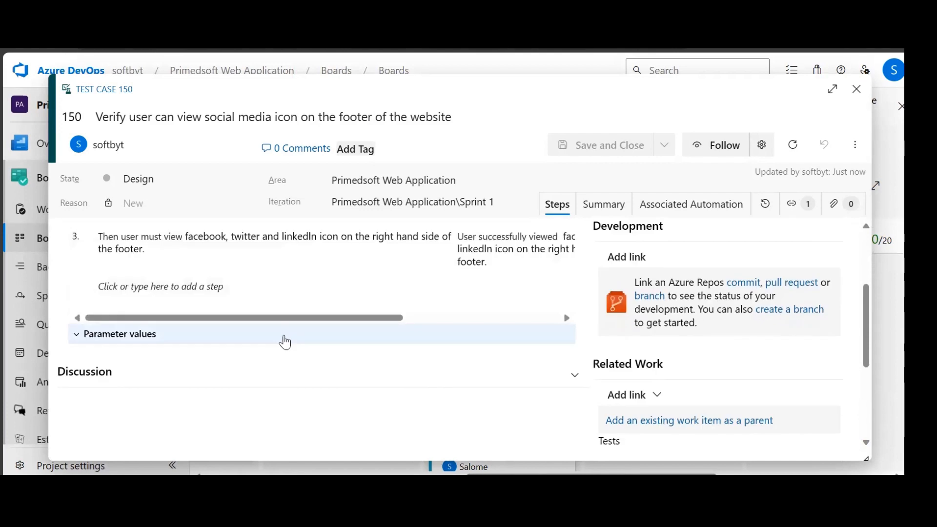
- Expand the test case's parameter values, look over its related work and details, and close the test case
{"action": "left_click", "coordinate": [77, 337]}
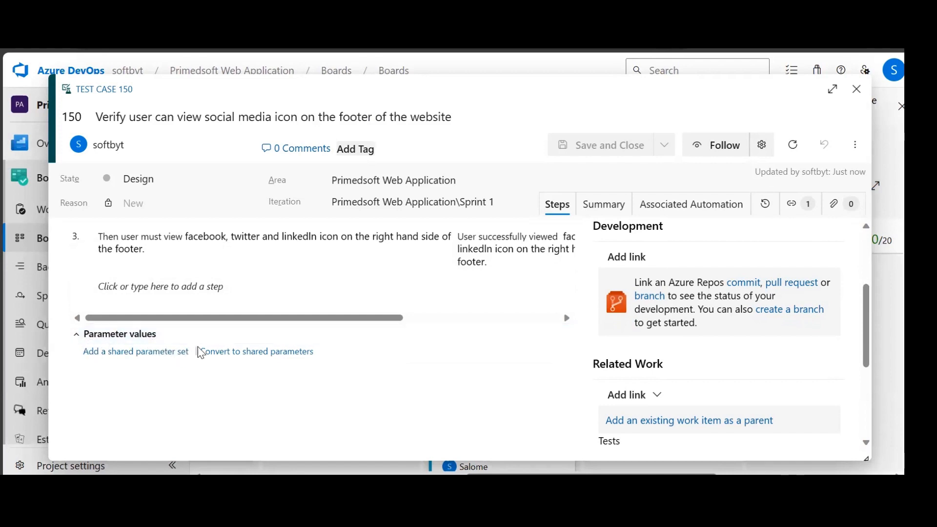
{"action": "scroll", "coordinate": [183, 353], "scroll_direction": "down", "scroll_amount": 2}
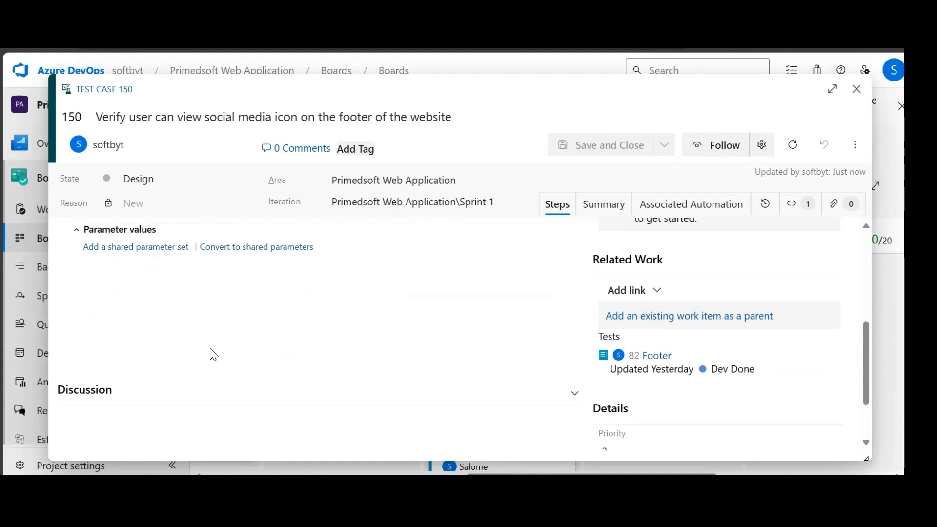
{"action": "scroll", "coordinate": [210, 358], "scroll_direction": "down", "scroll_amount": 2}
{"action": "scroll", "coordinate": [211, 352], "scroll_direction": "up", "scroll_amount": 5}
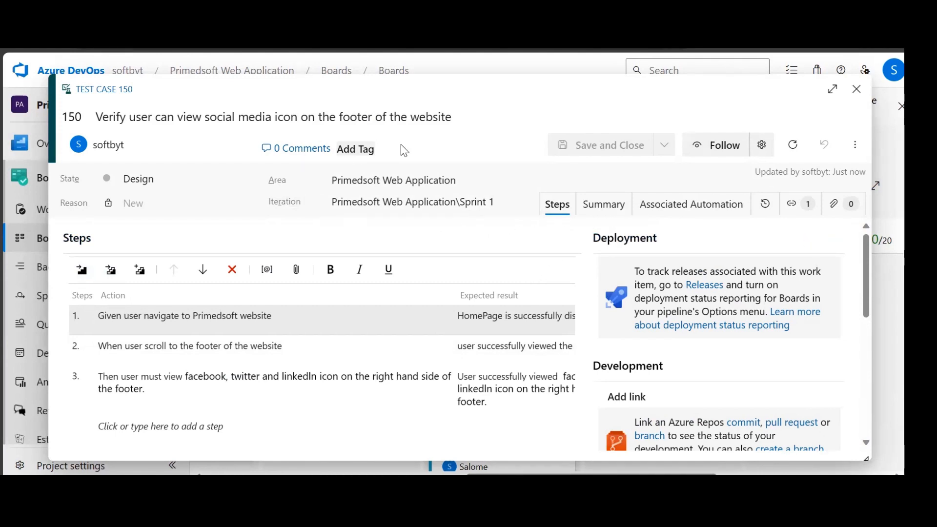
{"action": "left_click", "coordinate": [857, 90]}
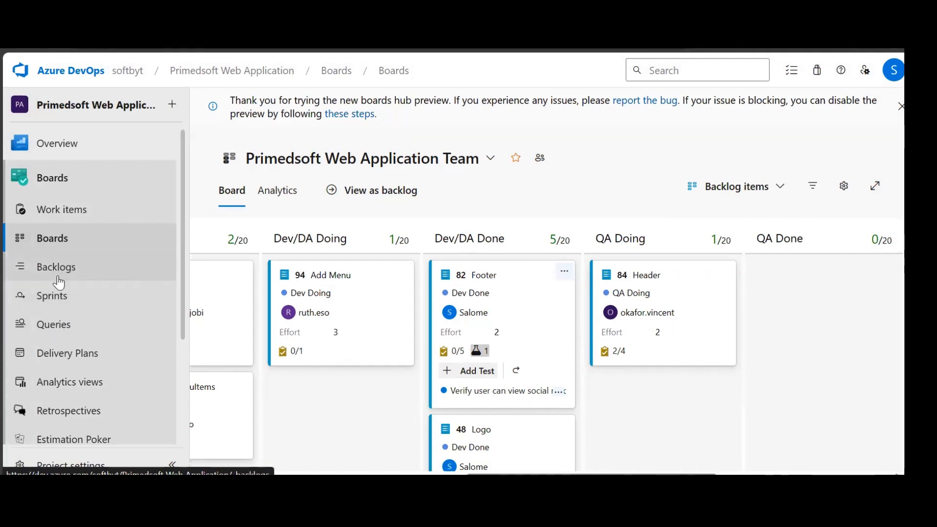
- Examine the Sprint 1 taskboard for the Footer item and its test case and manual testing tasks
{"action": "left_click", "coordinate": [60, 301]}
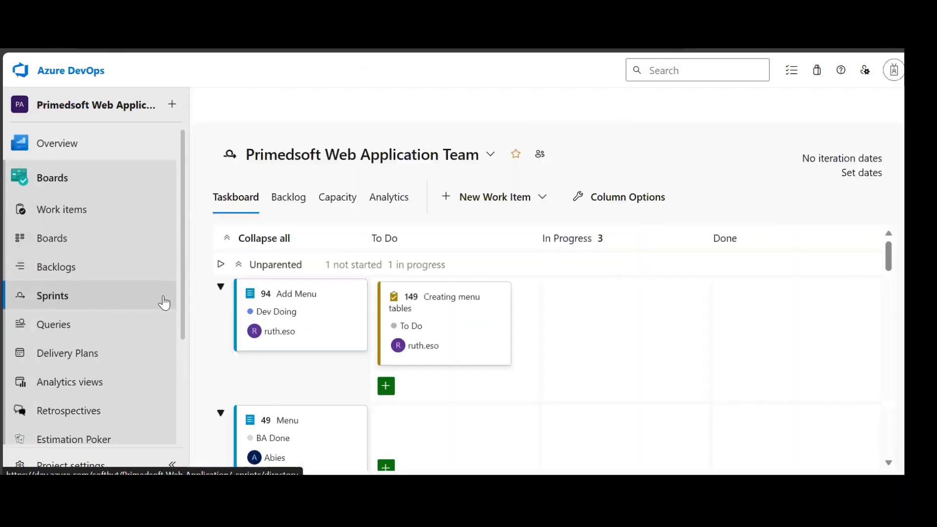
{"action": "scroll", "coordinate": [418, 347], "scroll_direction": "down", "scroll_amount": 2}
{"action": "scroll", "coordinate": [418, 348], "scroll_direction": "up", "scroll_amount": 2}
{"action": "scroll", "coordinate": [405, 360], "scroll_direction": "down", "scroll_amount": 6}
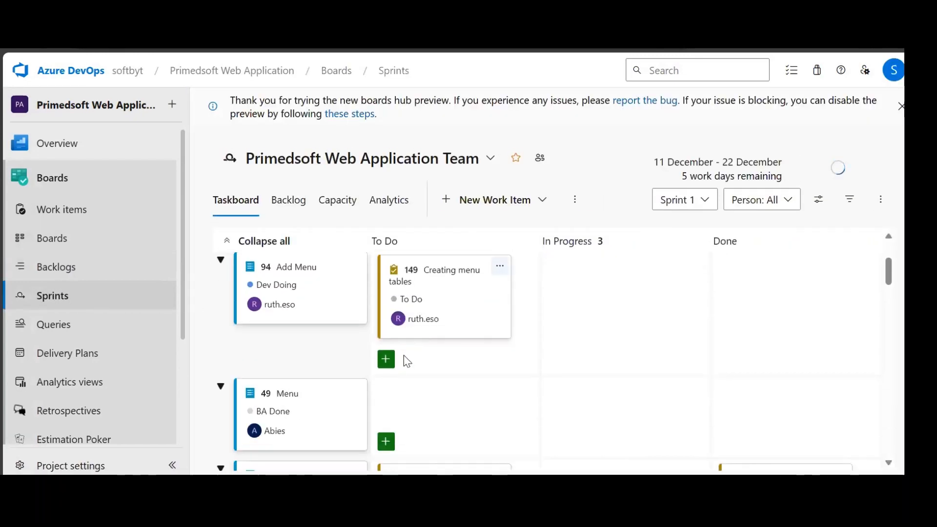
{"action": "scroll", "coordinate": [404, 372], "scroll_direction": "down", "scroll_amount": 2}
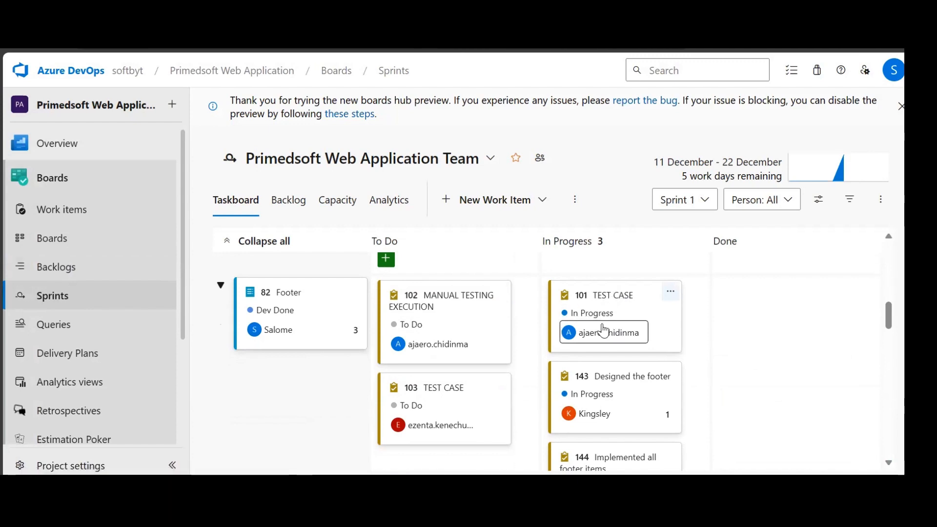
{"action": "scroll", "coordinate": [488, 351], "scroll_direction": "up", "scroll_amount": 3}
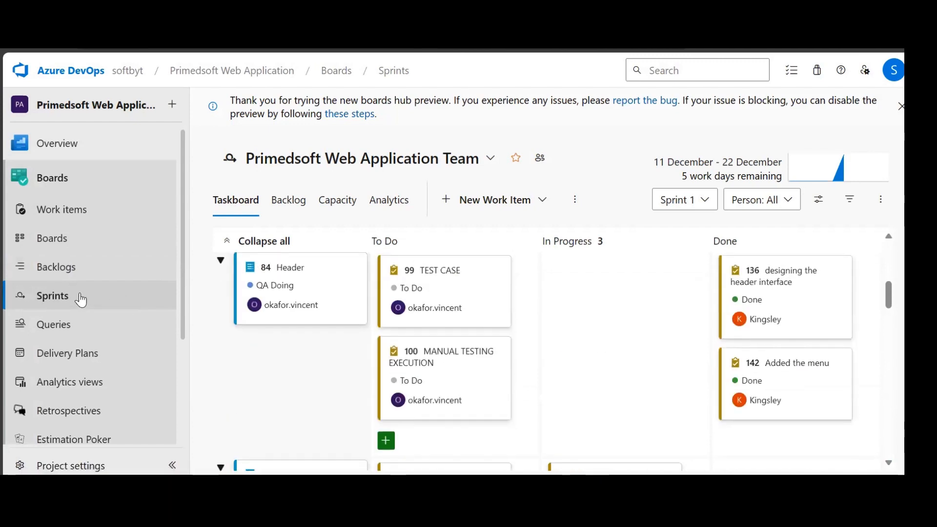
- Return to the team board and move the Footer item from Dev/DA Done to QA Doing
{"action": "left_click", "coordinate": [68, 247]}
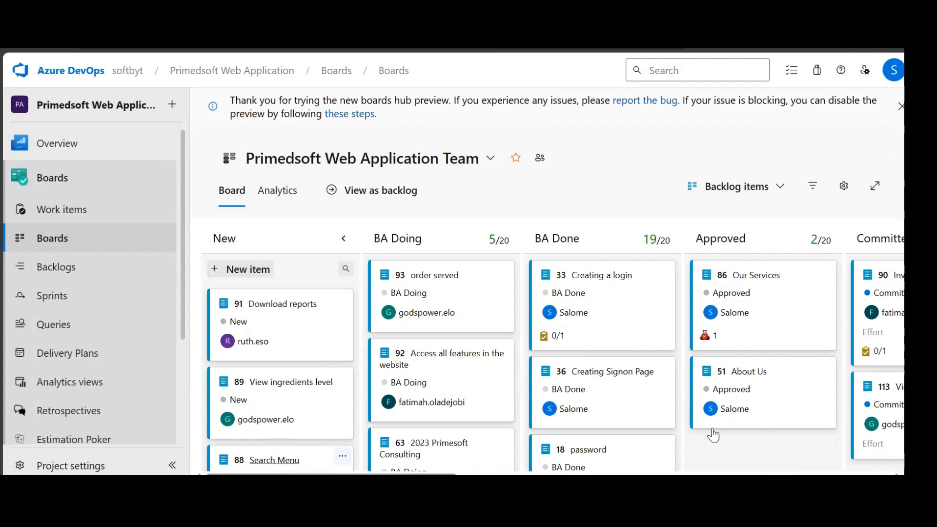
{"action": "scroll", "coordinate": [713, 434], "scroll_direction": "right", "scroll_amount": 10}
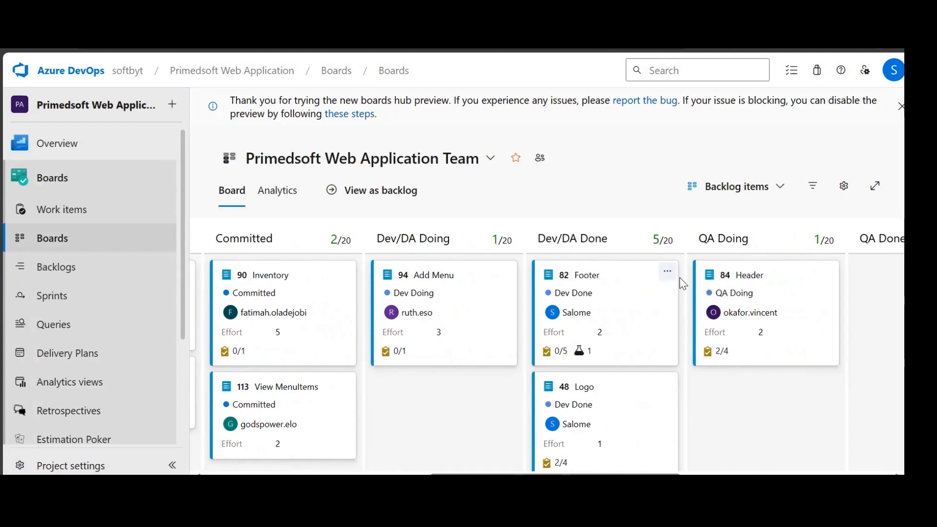
{"action": "left_click_drag", "start_coordinate": [635, 284], "coordinate": [520, 392]}
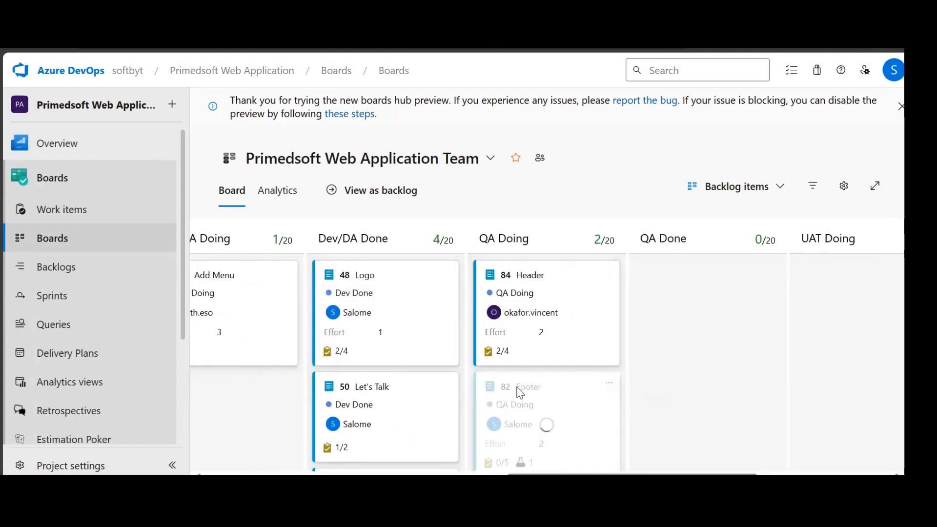
{"action": "left_click", "coordinate": [609, 384]}
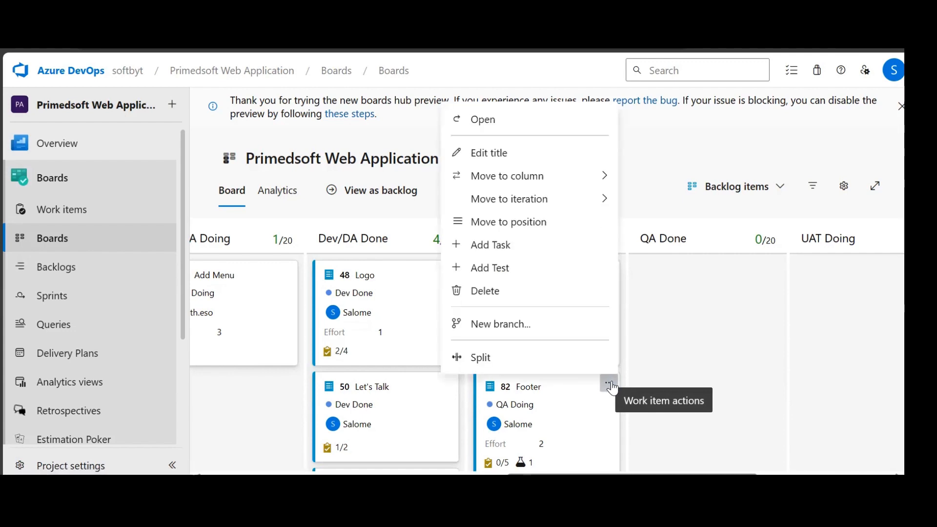
{"action": "left_click", "coordinate": [561, 424]}
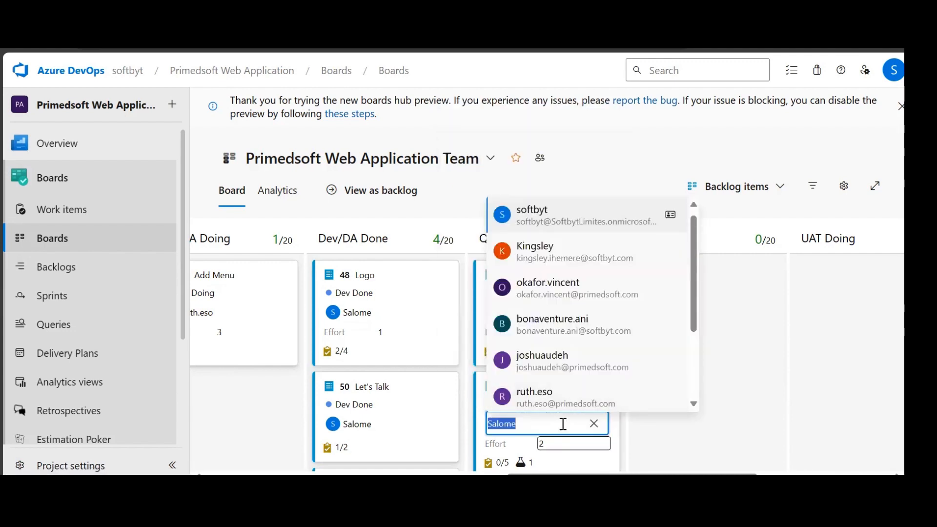
{"action": "key", "text": "Escape"}
- Run the Footer item's social media icon test and narrow the test runner window to about half its width
{"action": "scroll", "coordinate": [537, 390], "scroll_direction": "down", "scroll_amount": 2}
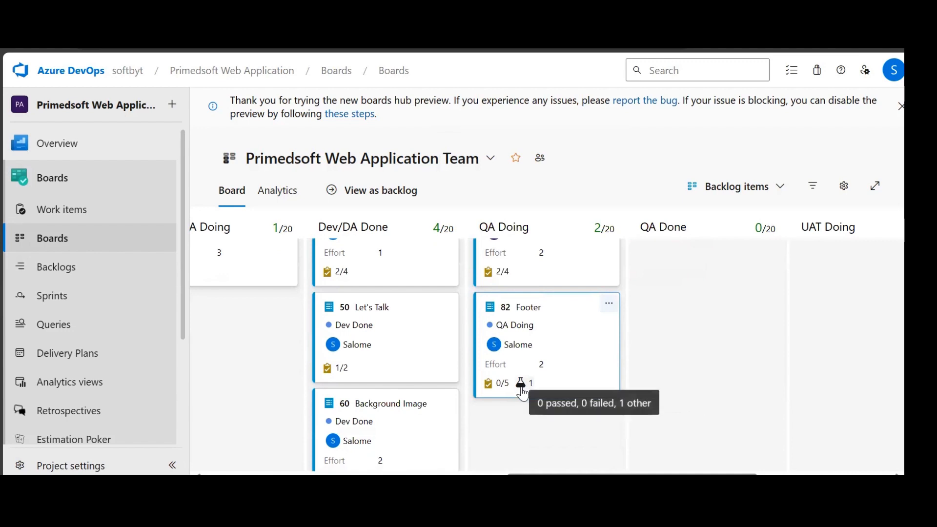
{"action": "left_click", "coordinate": [521, 390]}
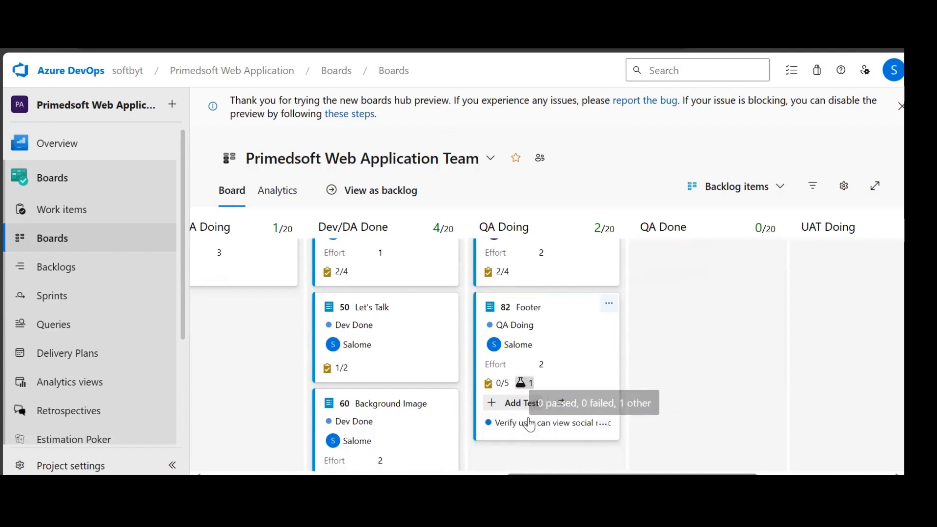
{"action": "left_click", "coordinate": [602, 423]}
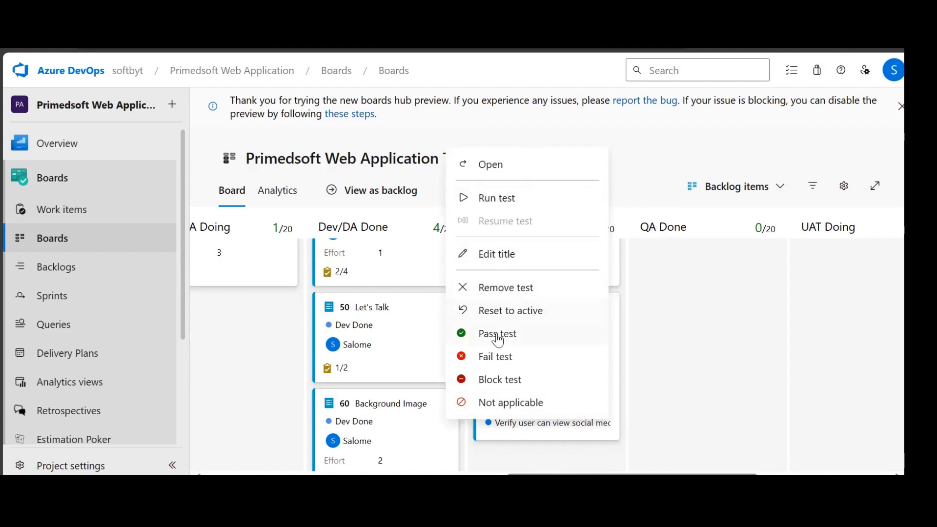
{"action": "left_click", "coordinate": [497, 199]}
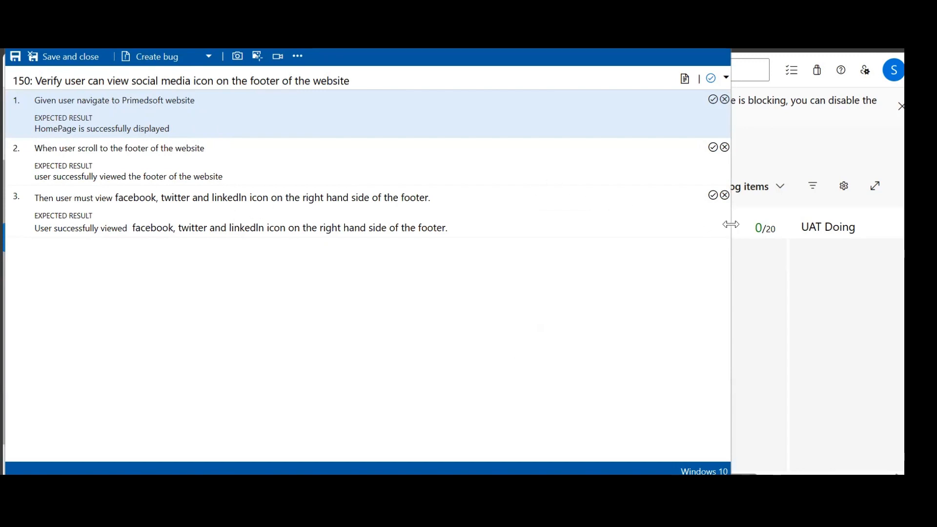
{"action": "left_click_drag", "start_coordinate": [730, 224], "coordinate": [386, 225]}
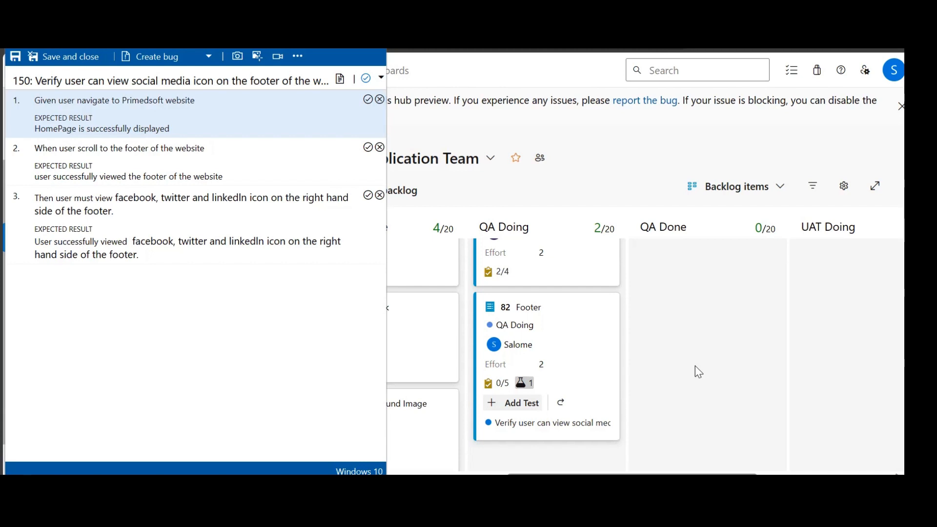
{"action": "mouse_move", "coordinate": [596, 314]}
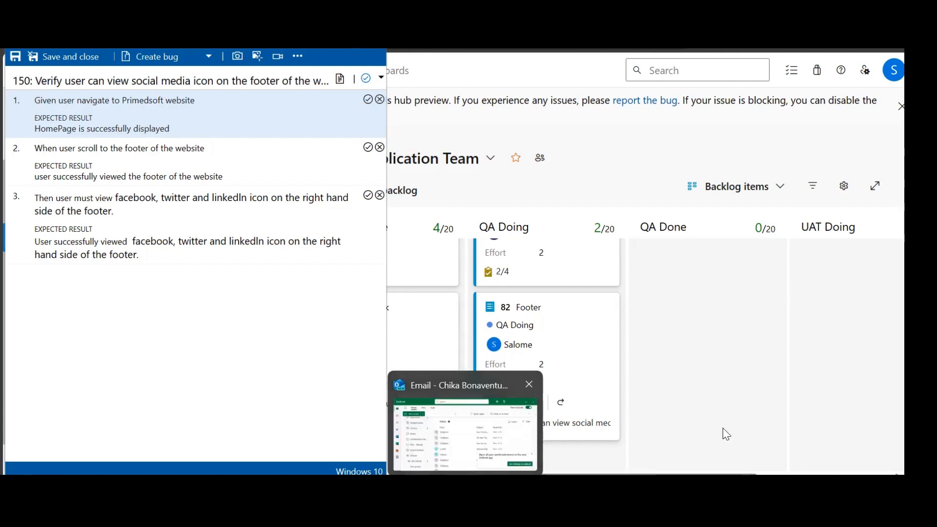
{"action": "mouse_move", "coordinate": [465, 490]}
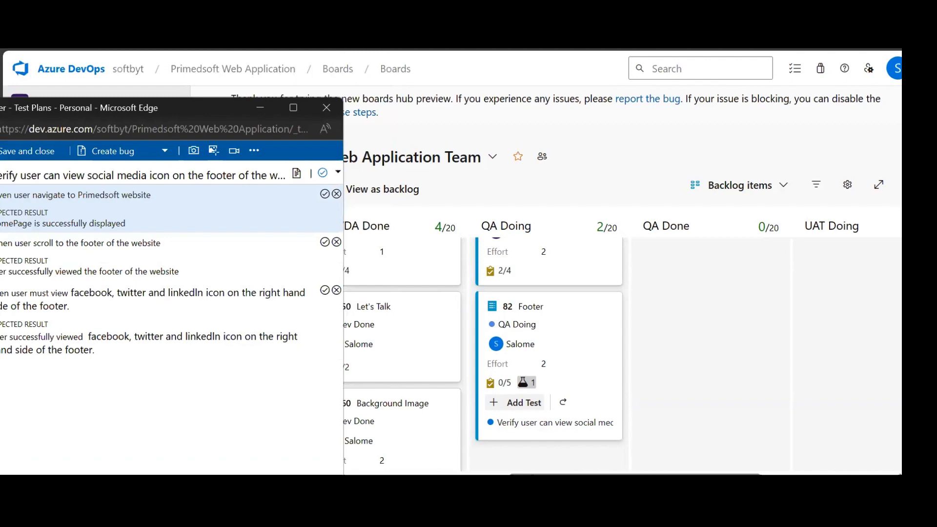
{"action": "key", "text": "ctrl+t"}
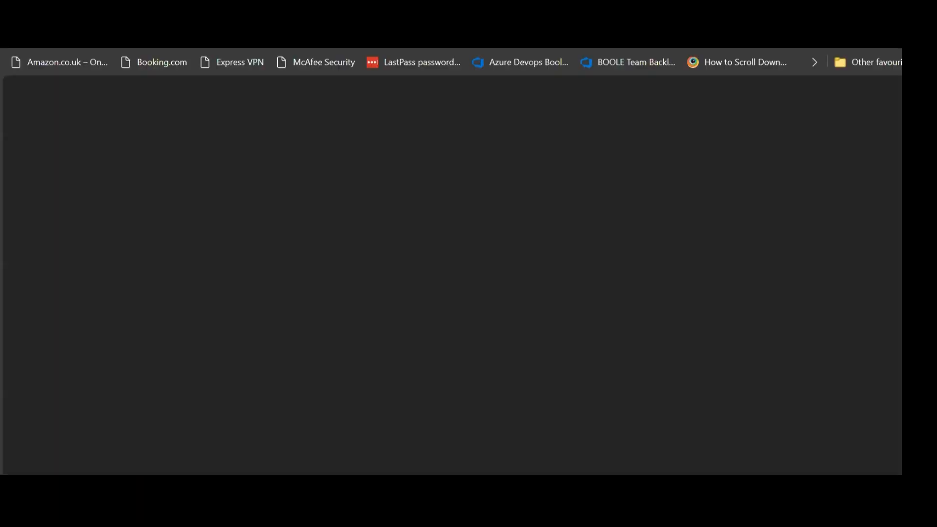
{"action": "type", "text": "https://test-environment.primedsoft.com"}
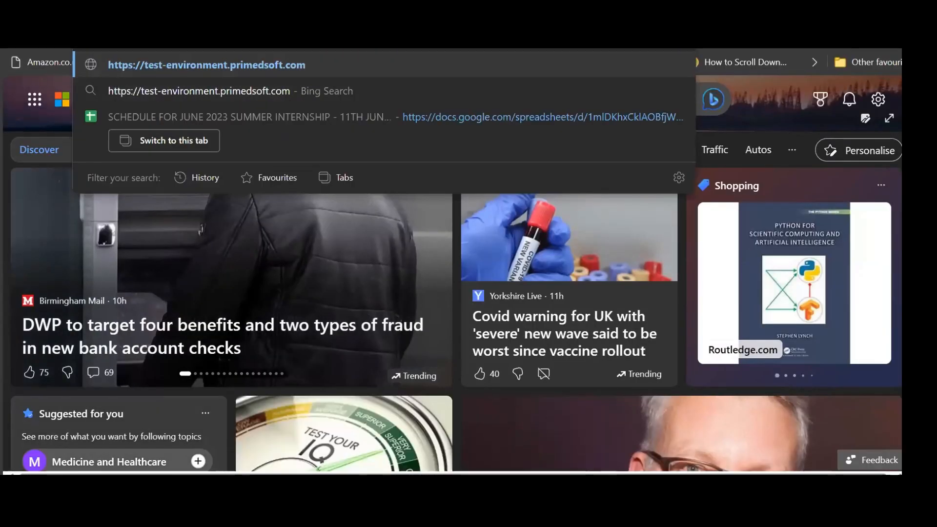
{"action": "key", "text": "Return"}
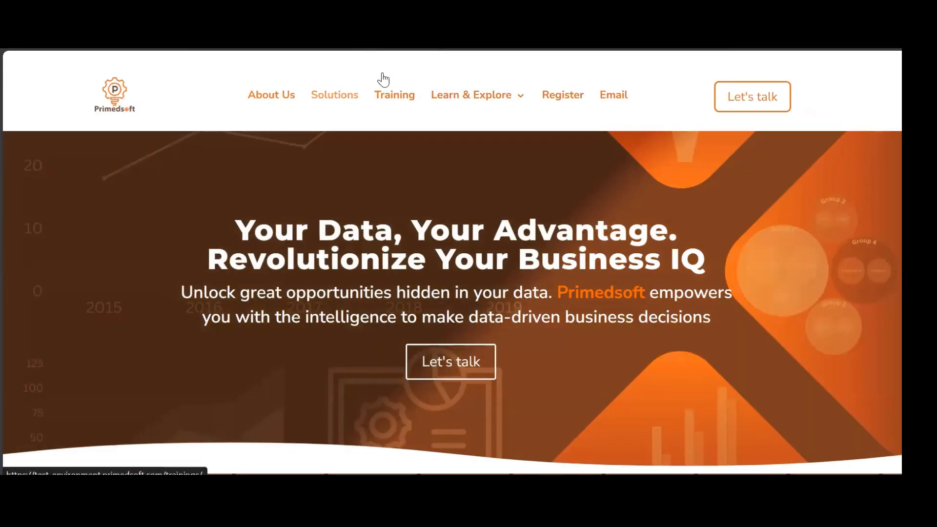
- Examine the Primedsoft home page down to the footer's social media icons, and view the About Us and Solutions pages
{"action": "scroll", "coordinate": [431, 98], "scroll_direction": "down", "scroll_amount": 1}
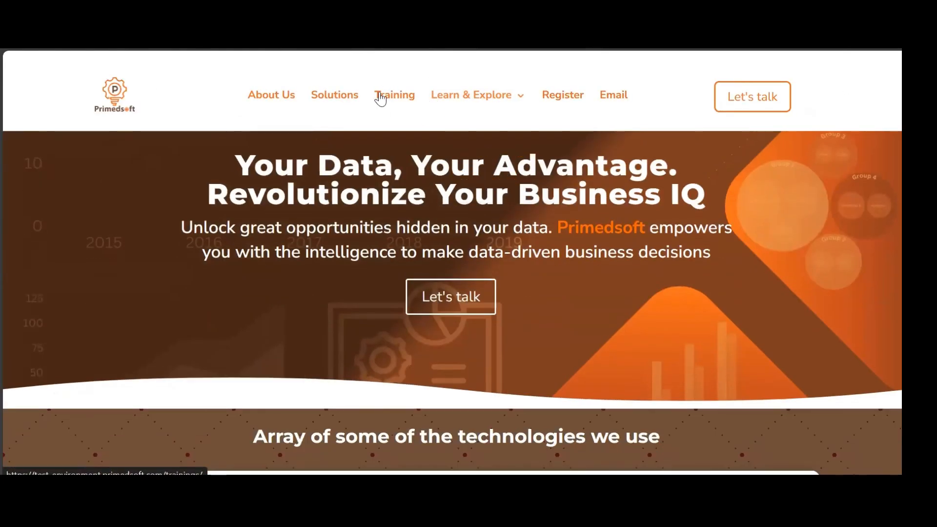
{"action": "scroll", "coordinate": [671, 234], "scroll_direction": "down", "scroll_amount": 5}
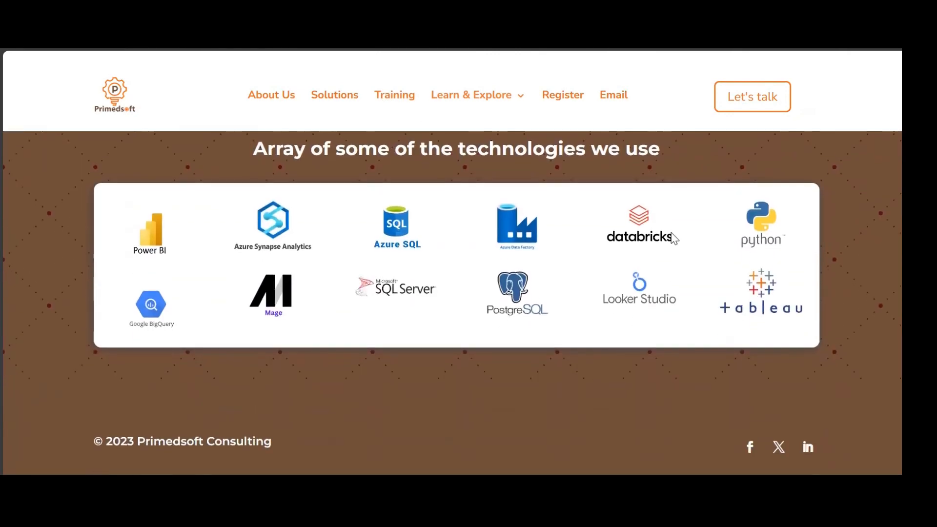
{"action": "scroll", "coordinate": [819, 312], "scroll_direction": "up", "scroll_amount": 5}
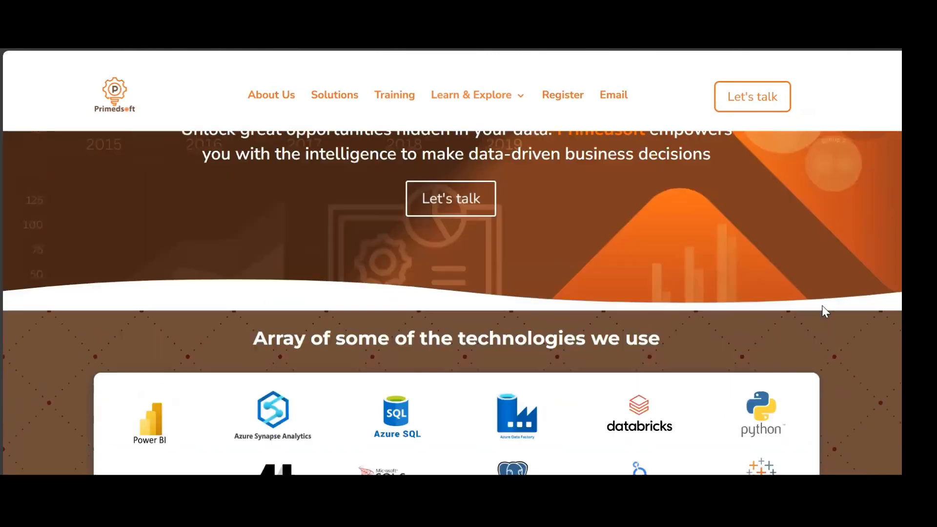
{"action": "scroll", "coordinate": [819, 312], "scroll_direction": "up", "scroll_amount": 2}
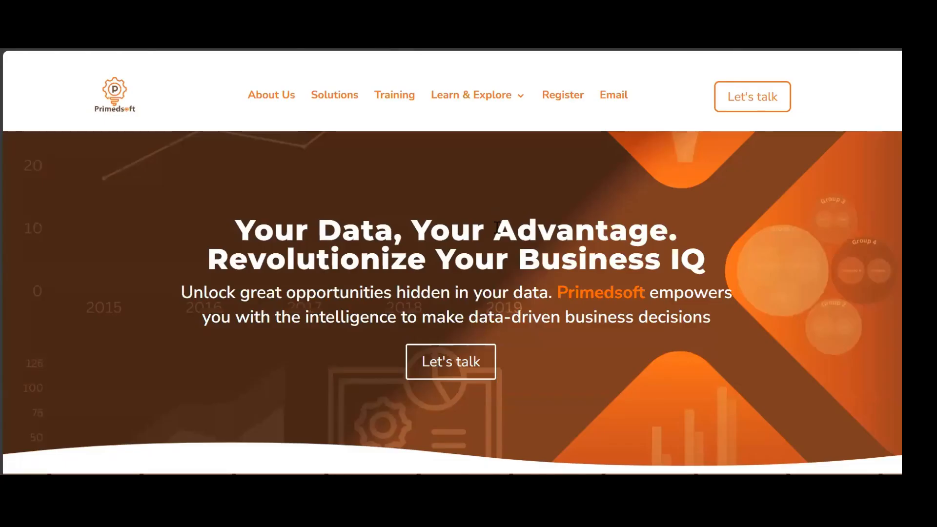
{"action": "scroll", "coordinate": [565, 300], "scroll_direction": "down", "scroll_amount": 10}
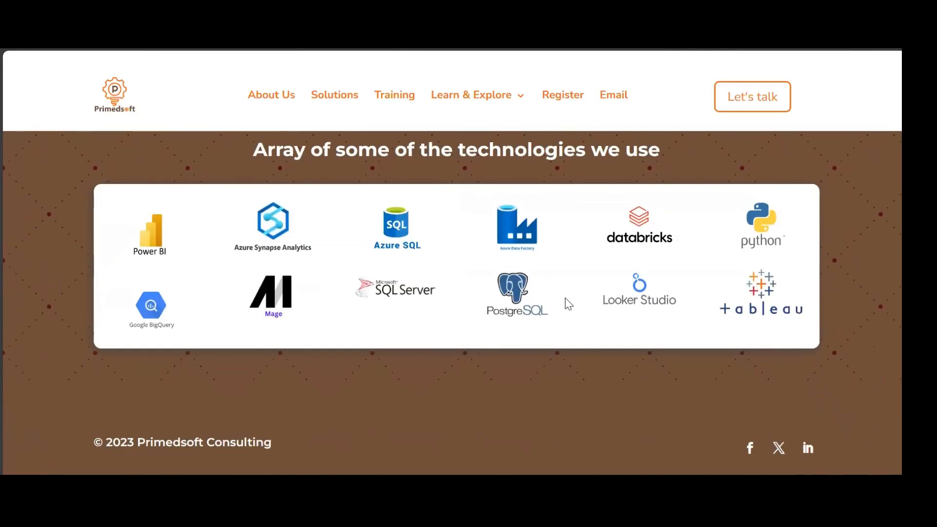
{"action": "scroll", "coordinate": [439, 266], "scroll_direction": "up", "scroll_amount": 10}
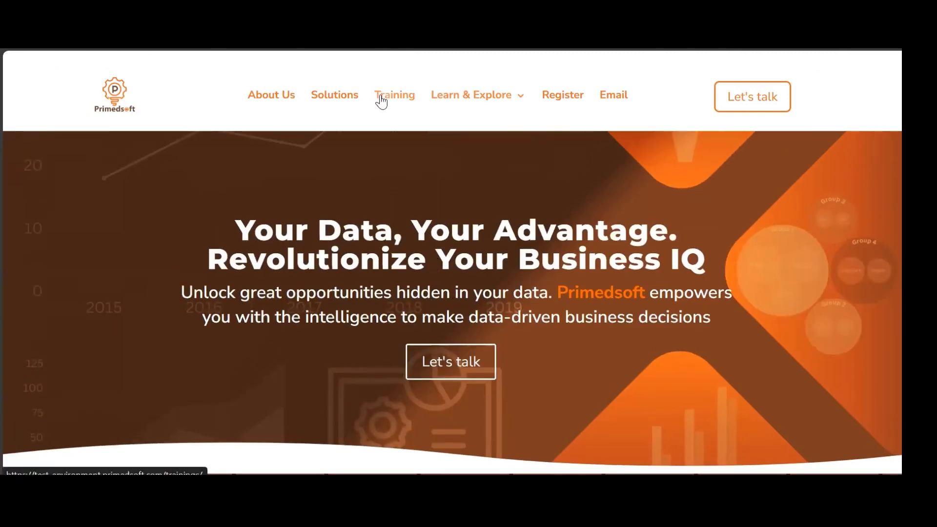
{"action": "left_click", "coordinate": [273, 94]}
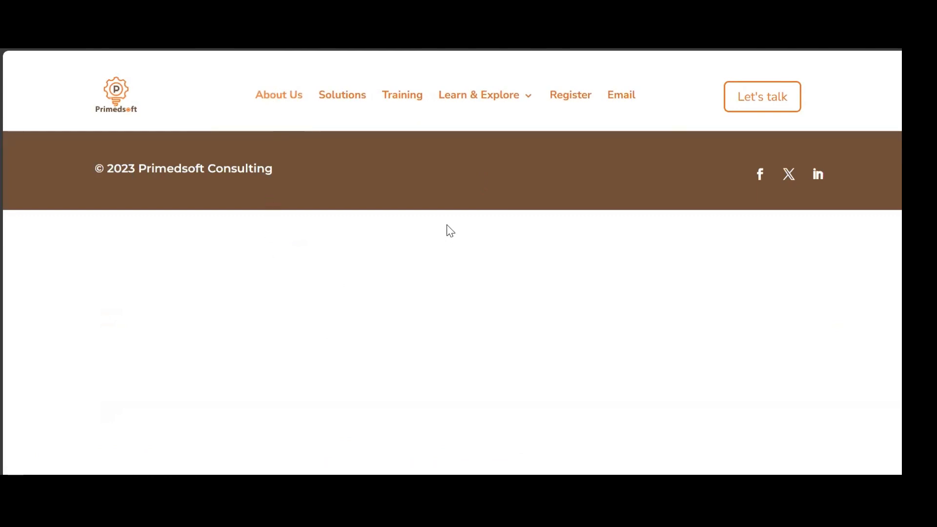
{"action": "left_click", "coordinate": [330, 96]}
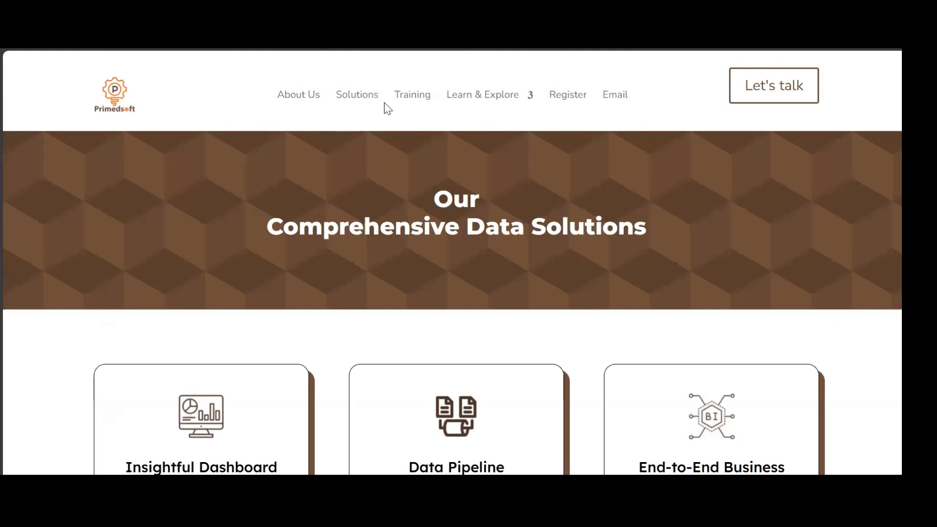
- Check the Primedsoft site's Training and Let's talk pages, and return to the home page's technologies section and footer icons
{"action": "left_click", "coordinate": [410, 99]}
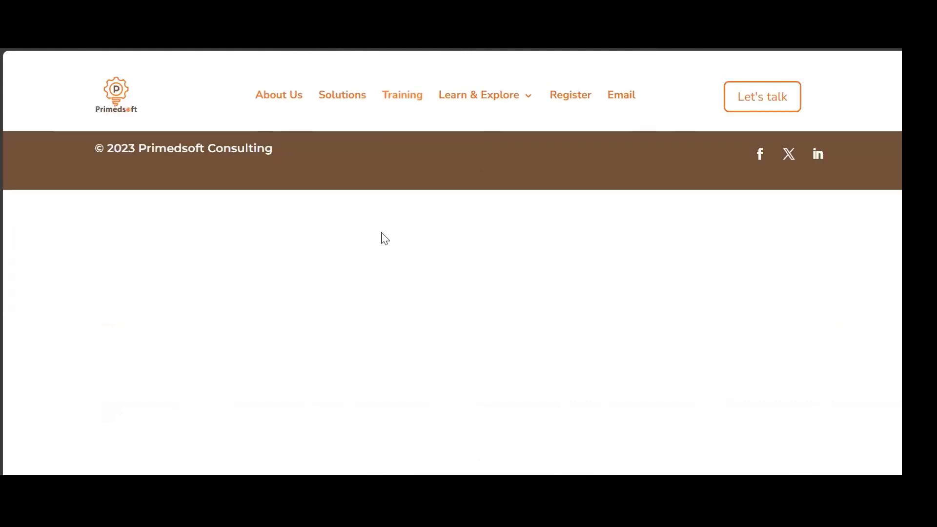
{"action": "double_click", "coordinate": [576, 96]}
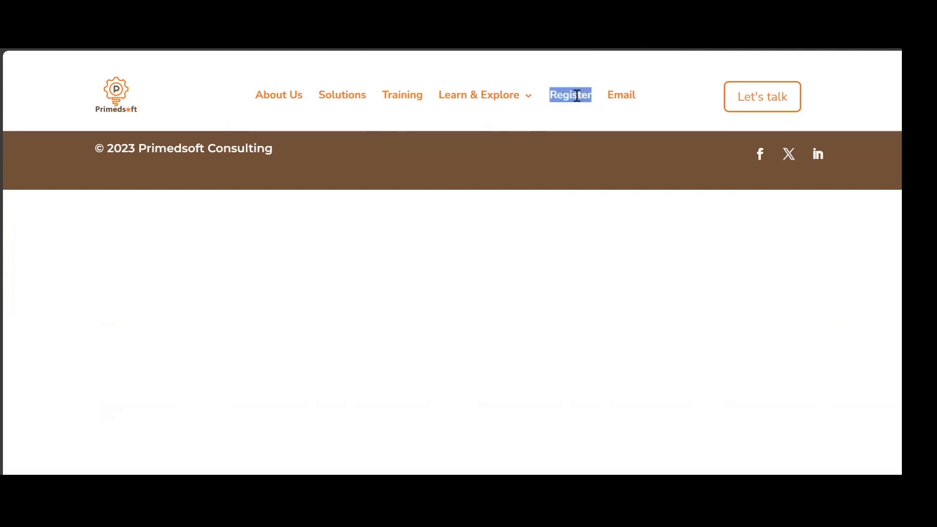
{"action": "left_click", "coordinate": [616, 97]}
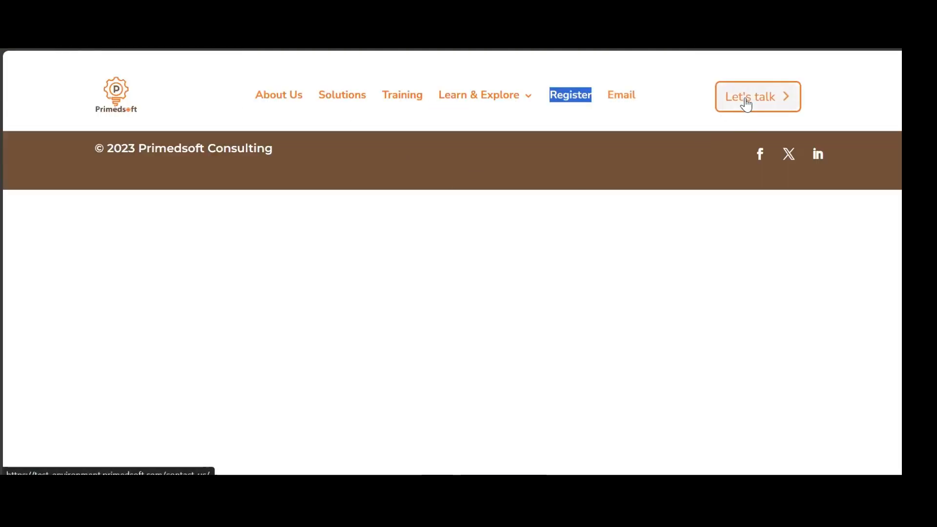
{"action": "left_click", "coordinate": [753, 98]}
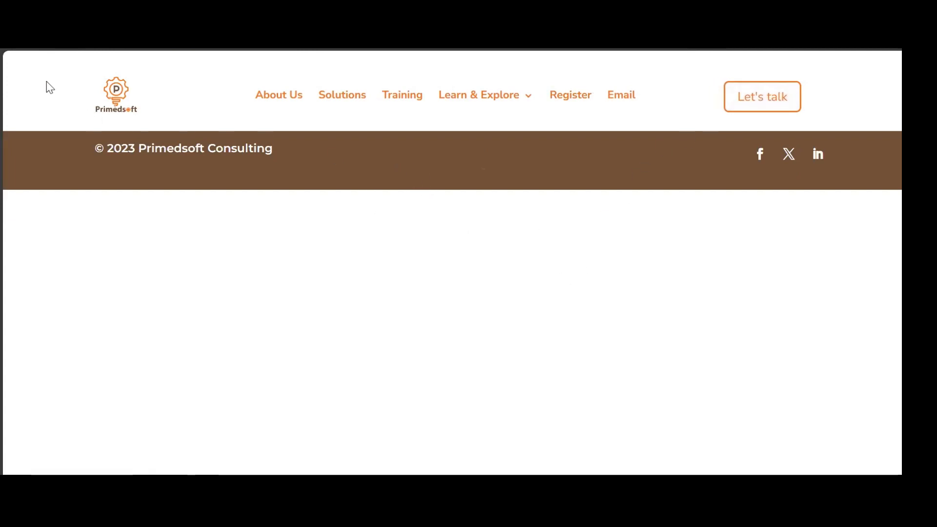
{"action": "key", "text": "alt+Left"}
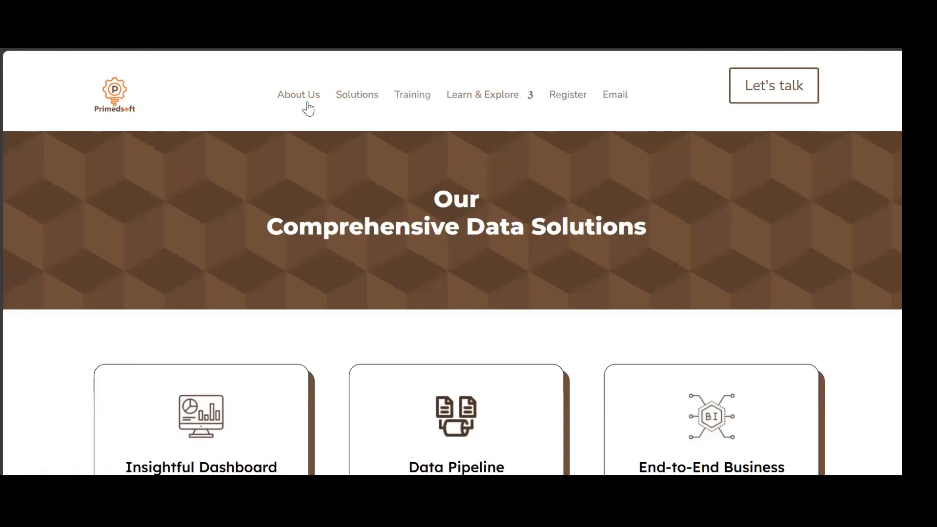
{"action": "left_click", "coordinate": [113, 95]}
{"action": "scroll", "coordinate": [417, 315], "scroll_direction": "down", "scroll_amount": 6}
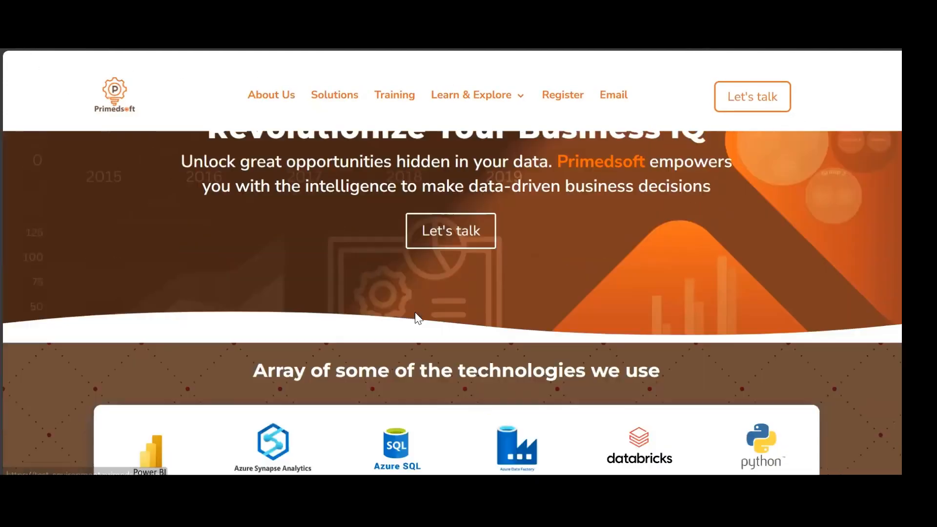
{"action": "scroll", "coordinate": [416, 311], "scroll_direction": "up", "scroll_amount": 7}
{"action": "scroll", "coordinate": [417, 313], "scroll_direction": "down", "scroll_amount": 7}
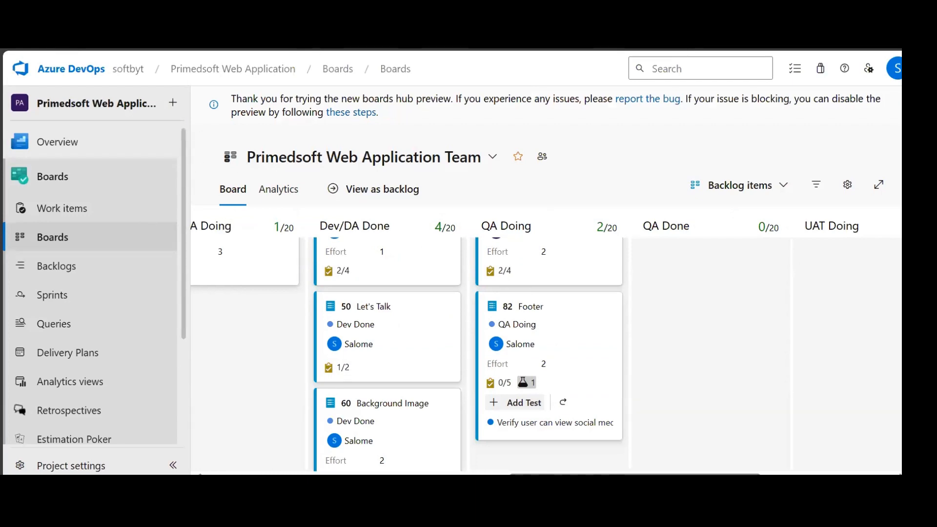
- Bring up the test runner, move its window fully into view, and return to the team board
{"action": "key", "text": "alt+Tab"}
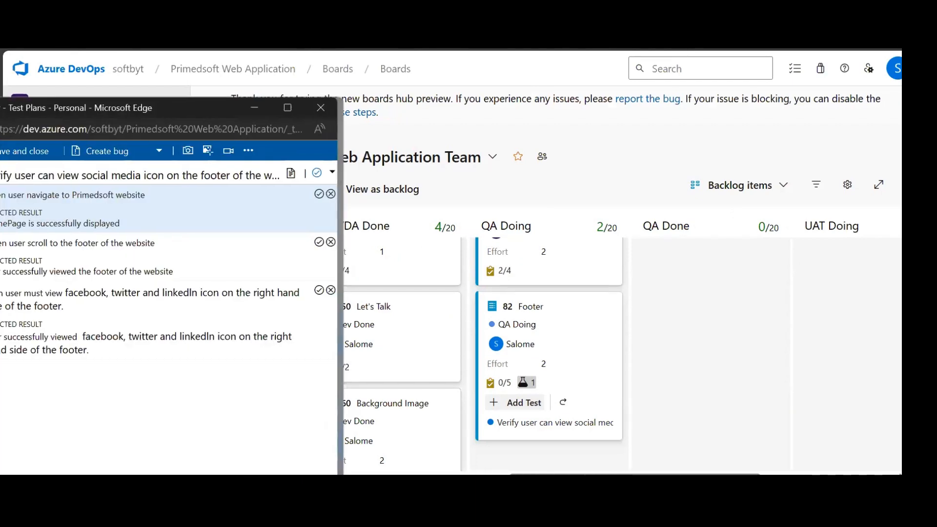
{"action": "left_click_drag", "start_coordinate": [1, 107], "coordinate": [60, 78]}
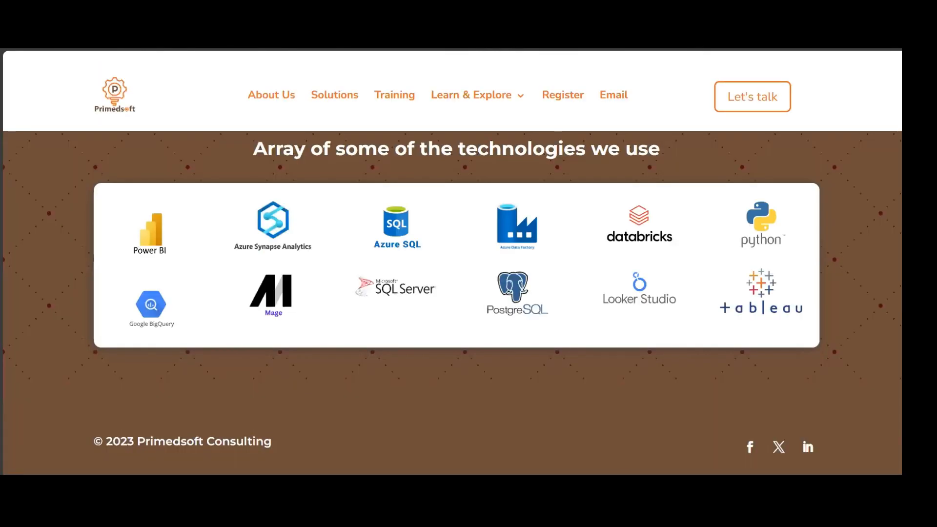
{"action": "left_click", "coordinate": [312, 38]}
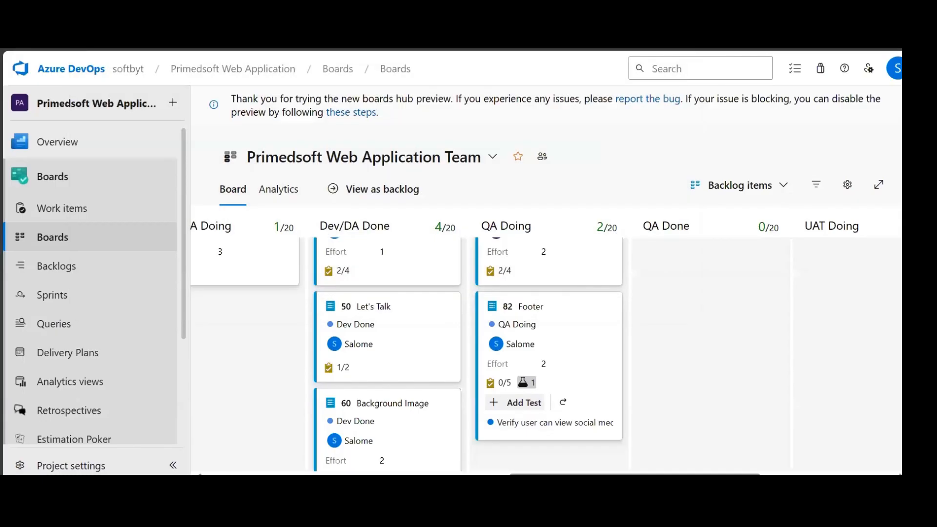
{"action": "key", "text": "ctrl+t"}
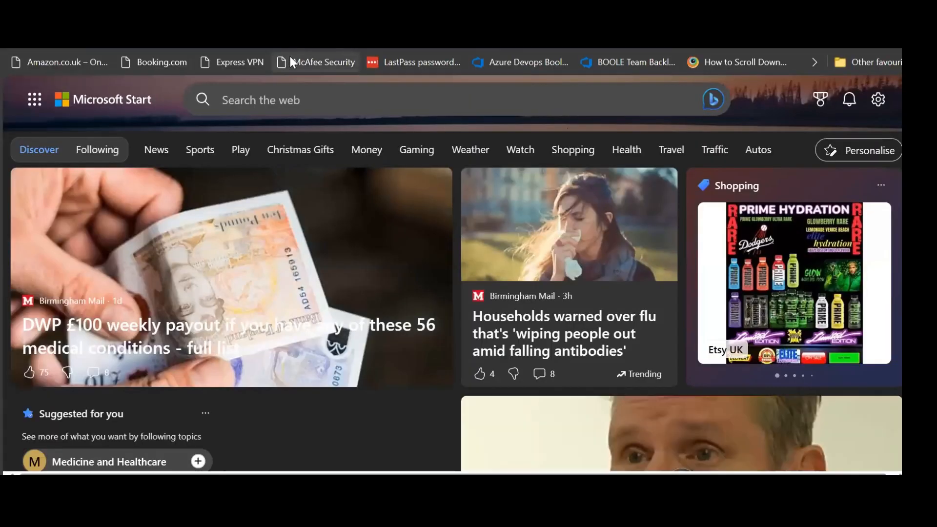
{"action": "type", "text": "https://test-environment.primedsoft.com/"}
{"action": "key", "text": "Return"}
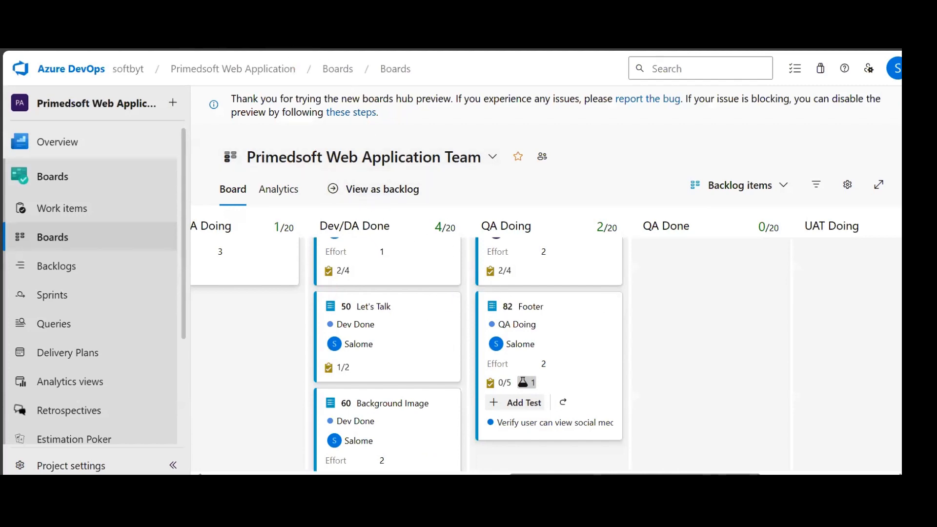
- Bring the Footer test's runner window back to the front and mark step 1, navigating to the Primedsoft website, as passed
{"action": "scroll", "coordinate": [561, 341], "scroll_direction": "down", "scroll_amount": 2}
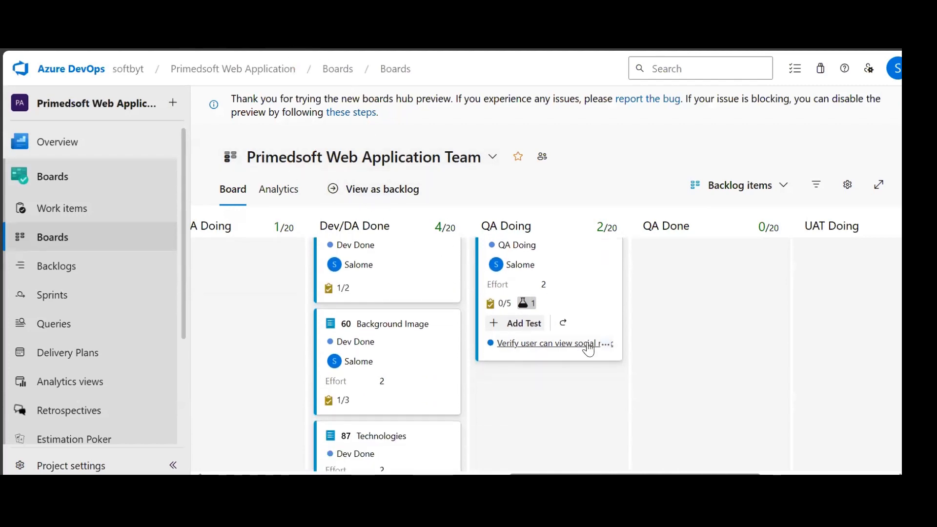
{"action": "left_click", "coordinate": [606, 344]}
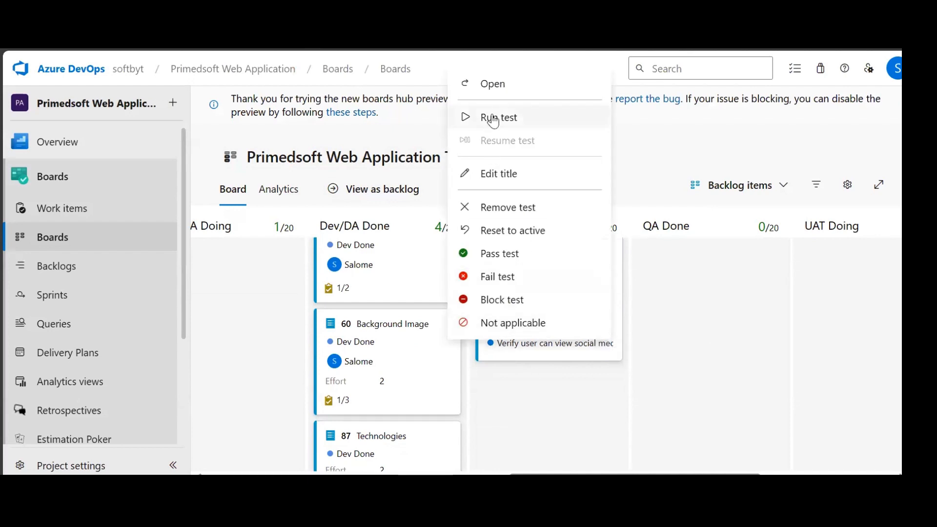
{"action": "mouse_move", "coordinate": [281, 488]}
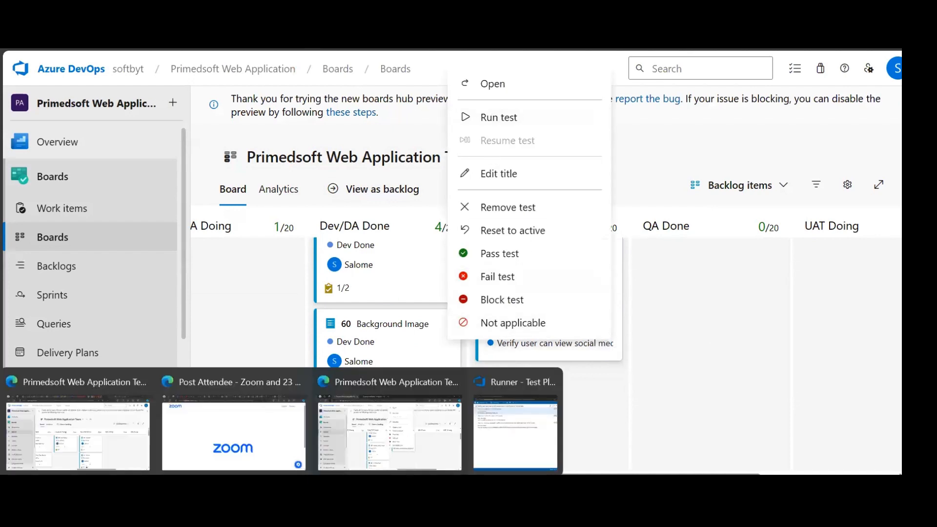
{"action": "left_click", "coordinate": [478, 424]}
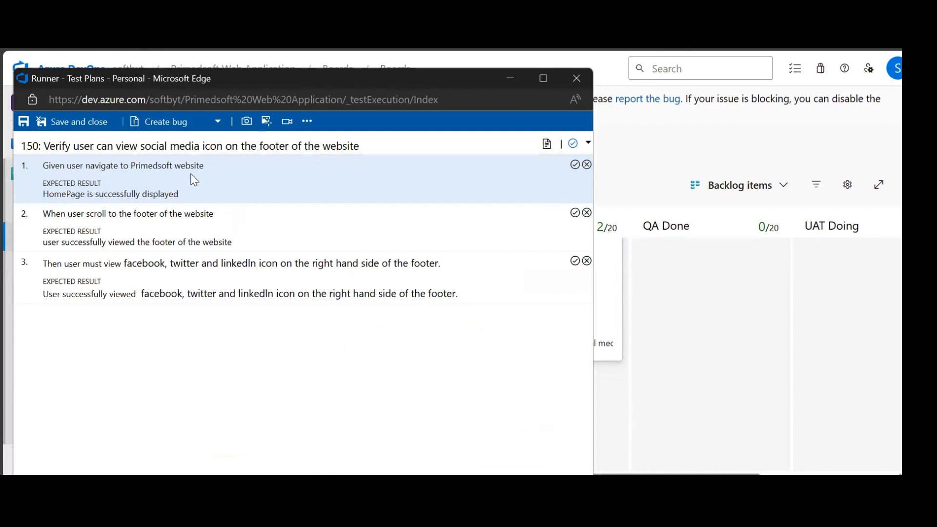
{"action": "left_click", "coordinate": [575, 166]}
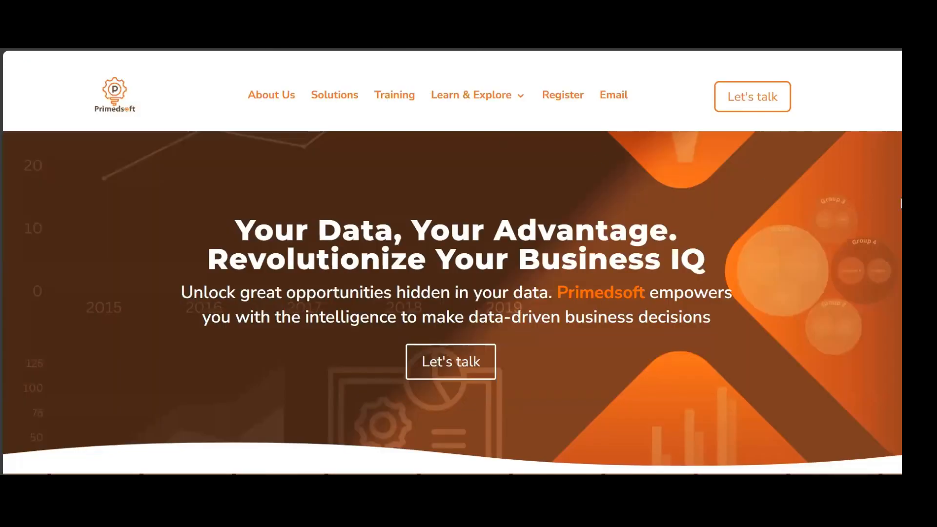
- Scroll the Primedsoft home page to its footer and mark step 2 of the test as passed
{"action": "scroll", "coordinate": [852, 201], "scroll_direction": "down", "scroll_amount": 10}
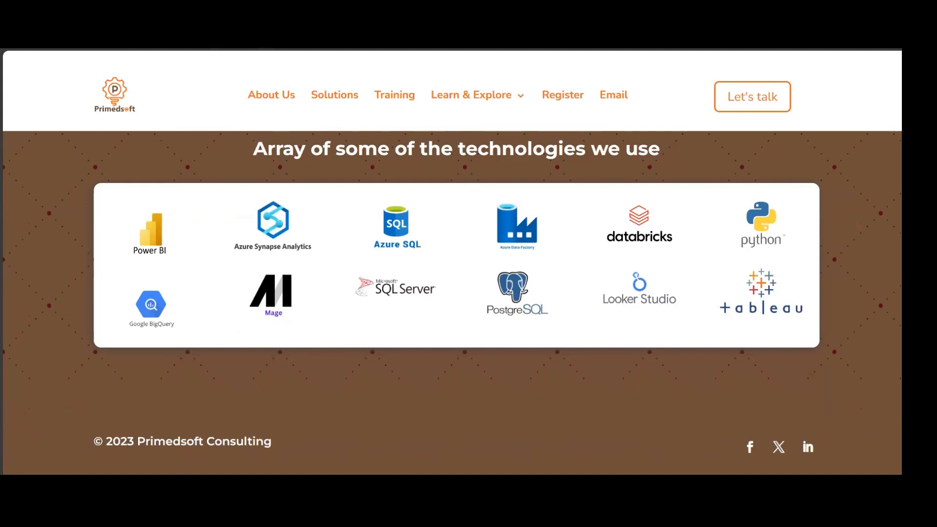
{"action": "mouse_move", "coordinate": [283, 487]}
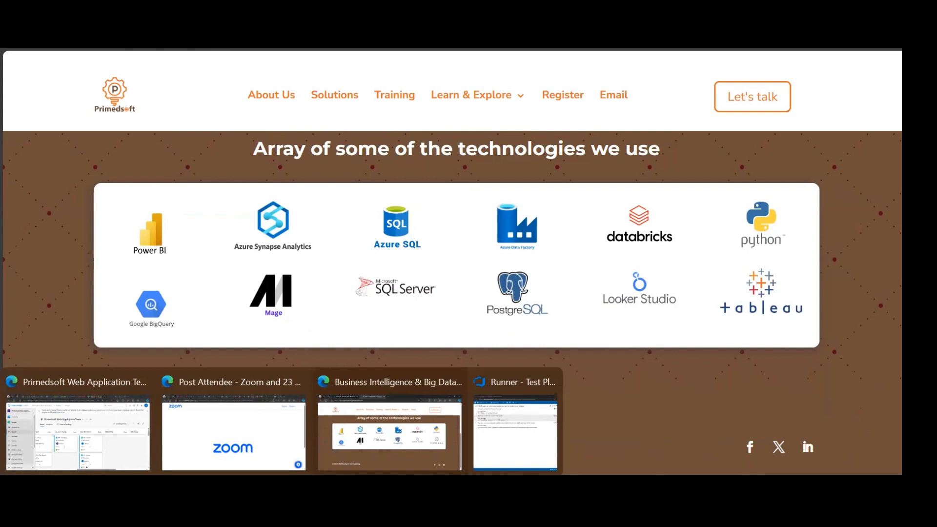
{"action": "left_click", "coordinate": [515, 419]}
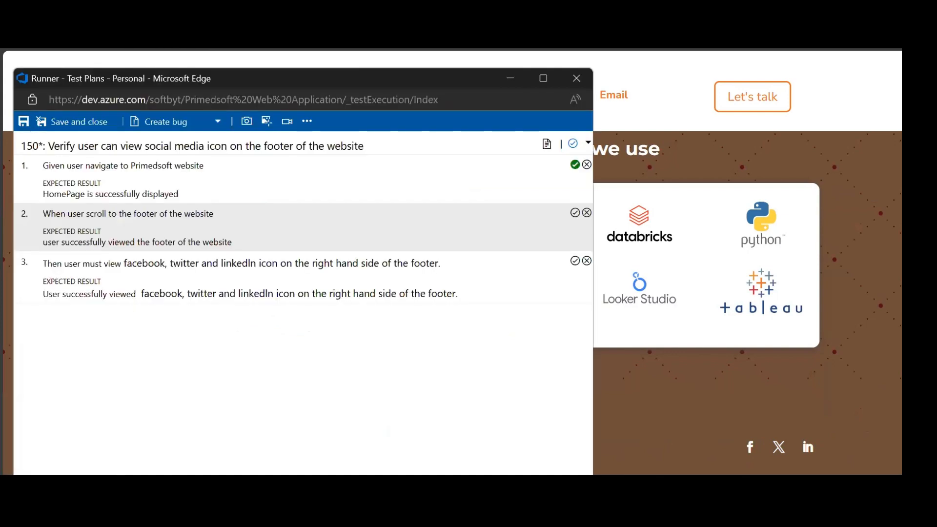
{"action": "left_click", "coordinate": [575, 212]}
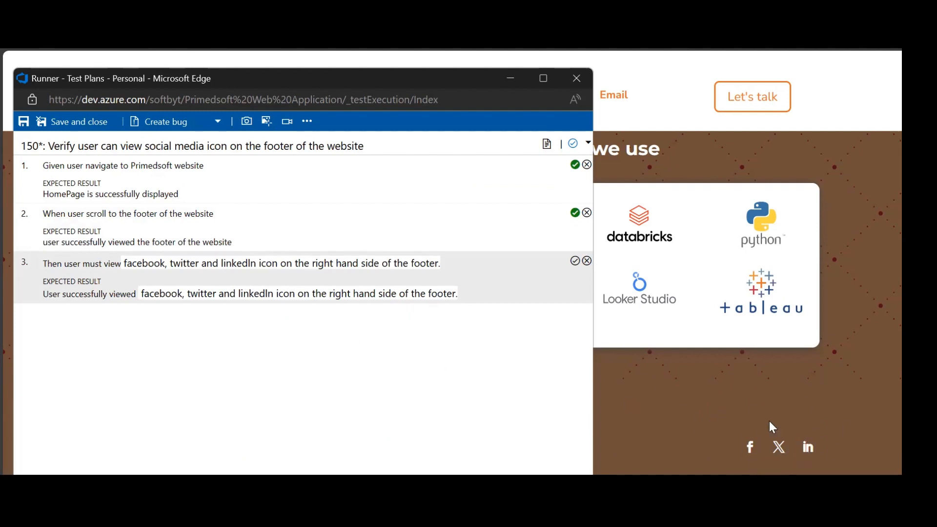
- Mark step 3, viewing the facebook, twitter and linkedIn icons, and the whole test case as passed
{"action": "left_click", "coordinate": [575, 261]}
{"action": "left_click", "coordinate": [573, 145]}
{"action": "left_click", "coordinate": [528, 161]}
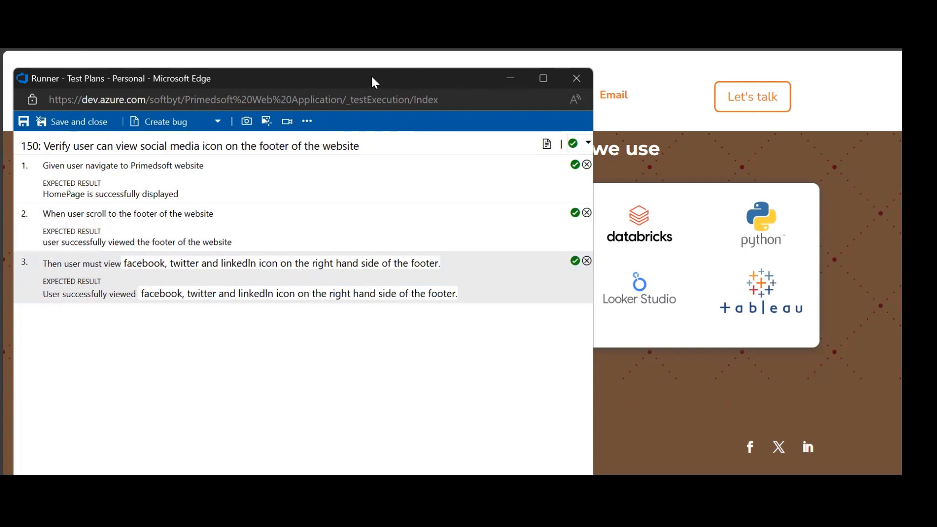
- Try to reposition the test runner window over the Primedsoft website and bring the website to the front
{"action": "left_click_drag", "start_coordinate": [371, 81], "coordinate": [380, 61]}
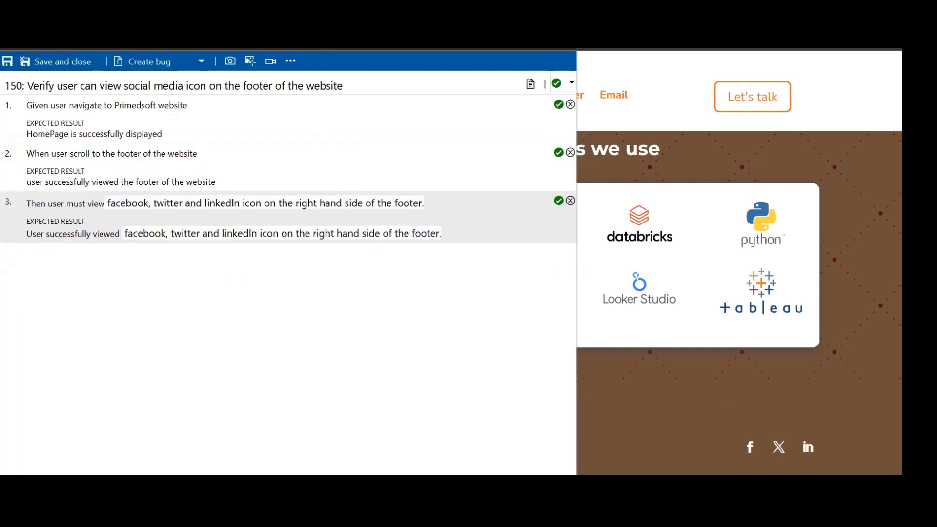
{"action": "left_click_drag", "start_coordinate": [403, 18], "coordinate": [404, 119]}
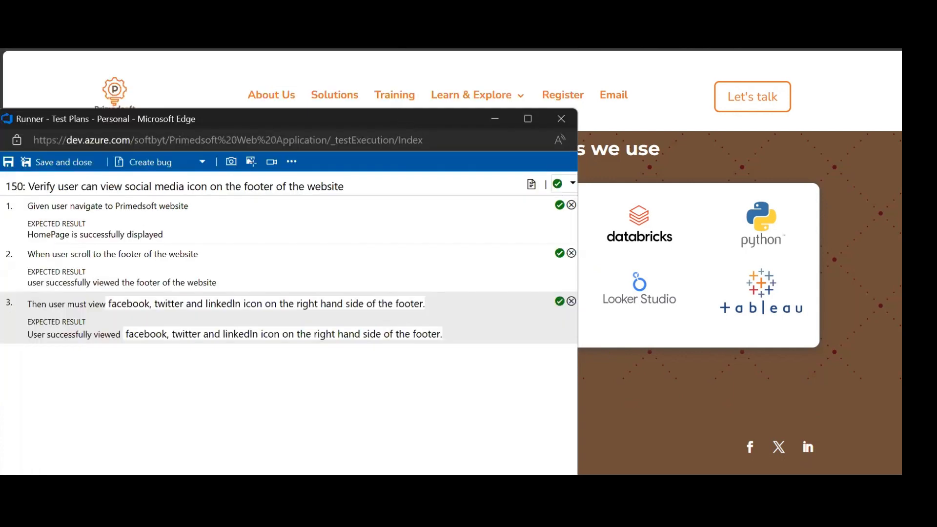
{"action": "left_click", "coordinate": [211, 31]}
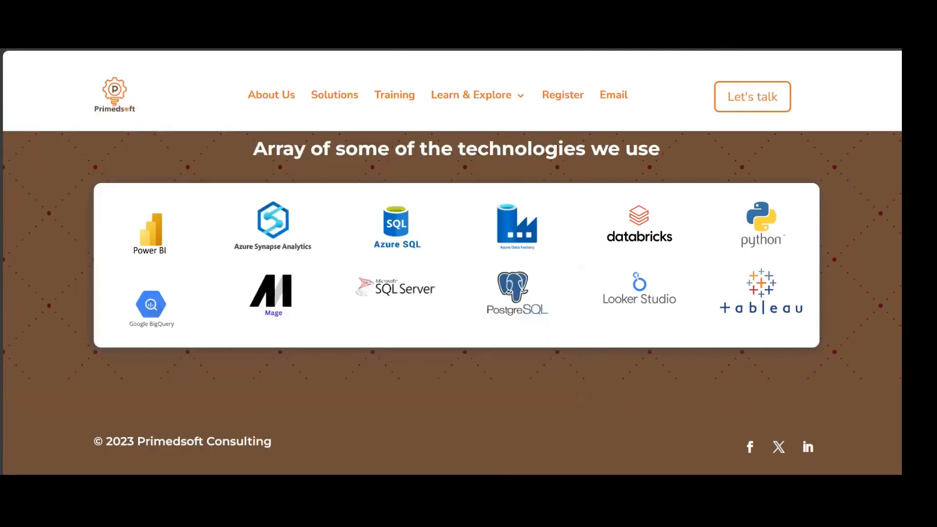
{"action": "right_click", "coordinate": [211, 31]}
{"action": "left_click", "coordinate": [648, 79]}
- Open the Primedsoft test website in a new browser window and snap that window to the right half of the screen
{"action": "left_click", "coordinate": [308, 36]}
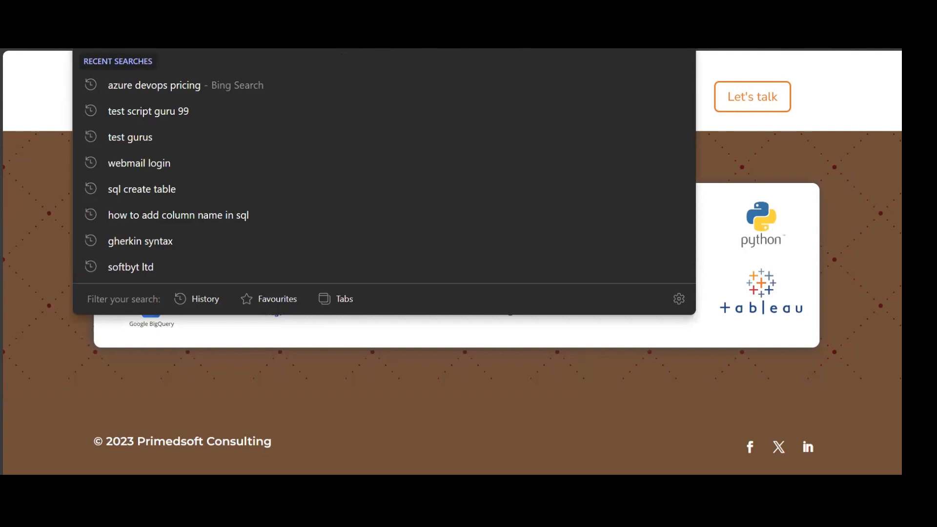
{"action": "left_click", "coordinate": [872, 37]}
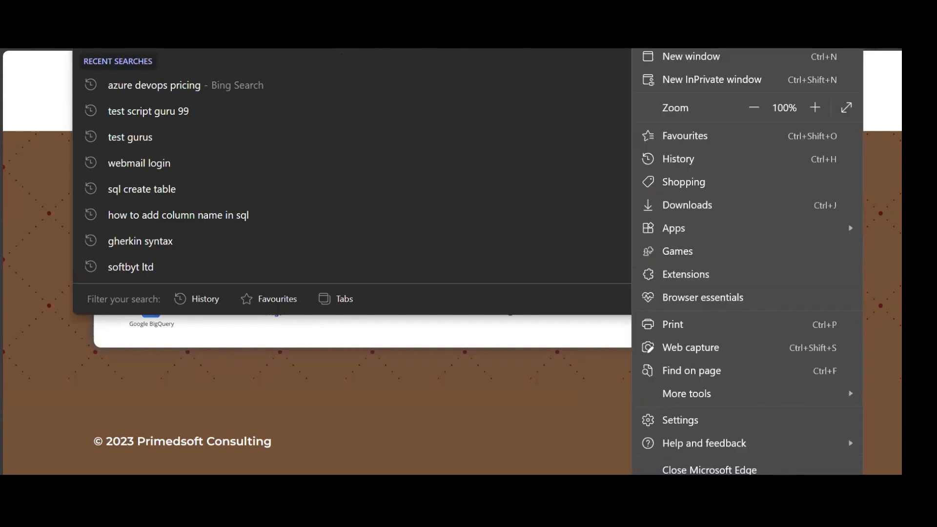
{"action": "left_click", "coordinate": [714, 56]}
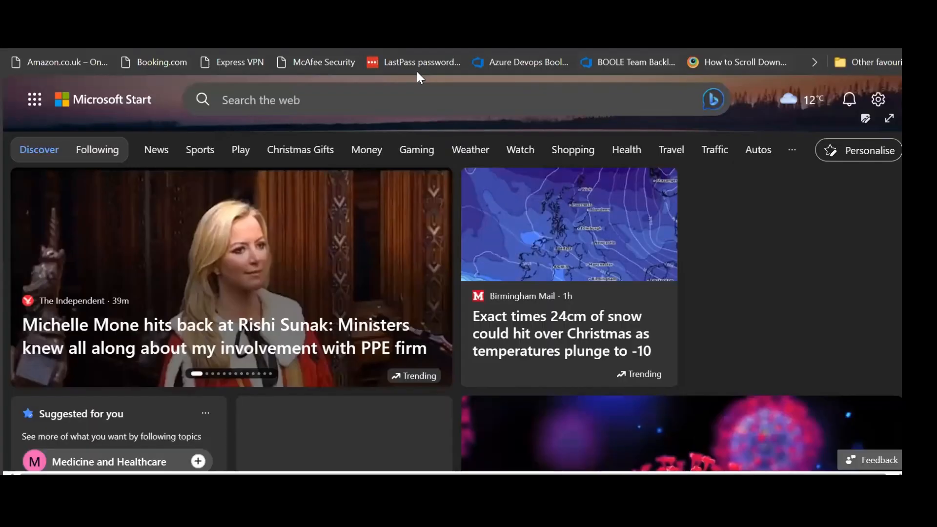
{"action": "type", "text": "https://test-environment.primedsoft/"}
{"action": "left_click", "coordinate": [438, 64]}
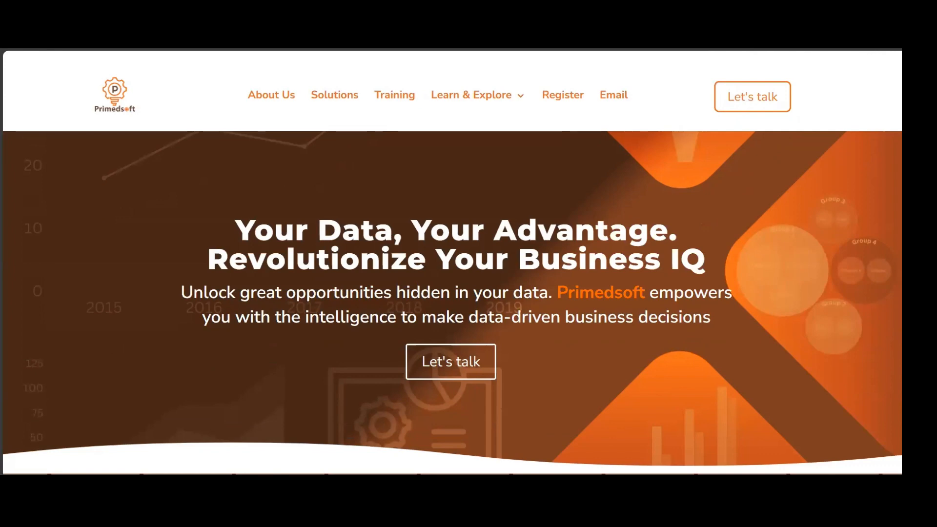
{"action": "mouse_move", "coordinate": [851, 22]}
{"action": "left_click", "coordinate": [819, 53]}
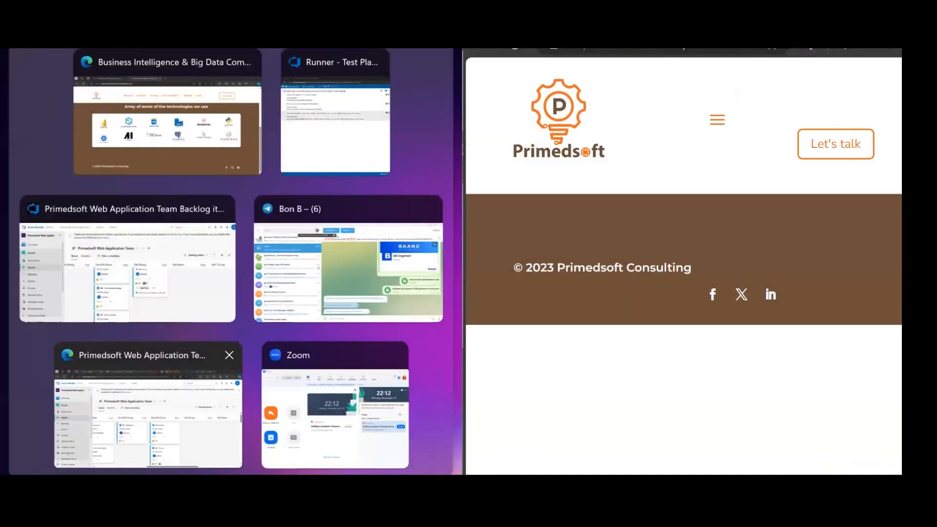
- Bring the test runner to the front and snap it to the left half of the screen beside the website
{"action": "mouse_move", "coordinate": [323, 509]}
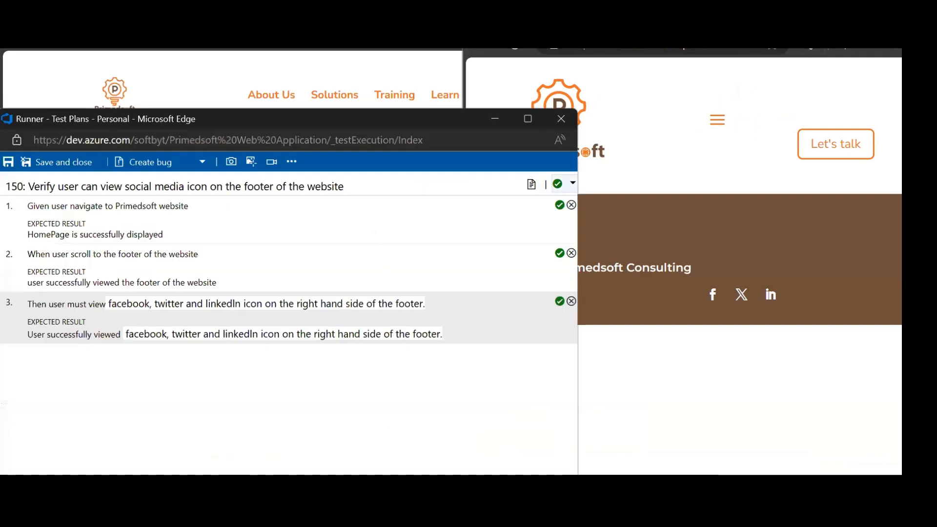
{"action": "left_click", "coordinate": [515, 429]}
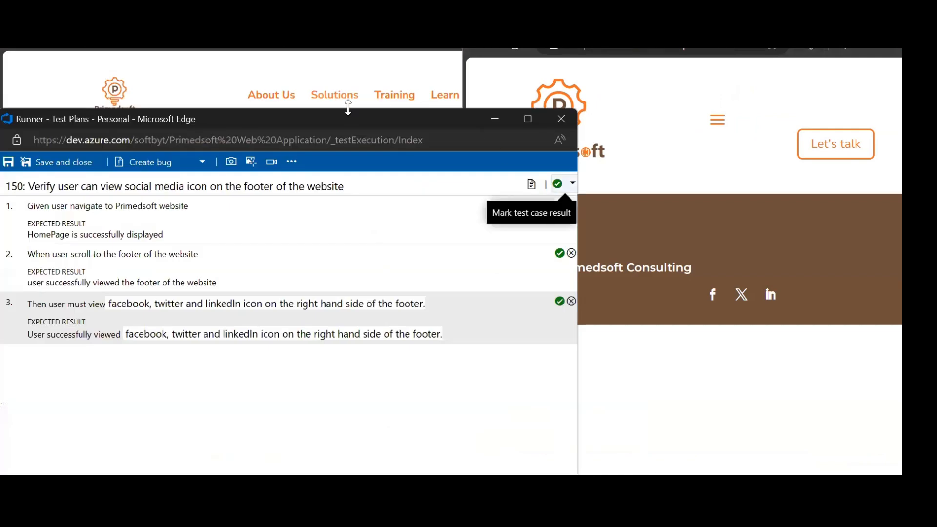
{"action": "left_click_drag", "start_coordinate": [348, 115], "coordinate": [348, 47]}
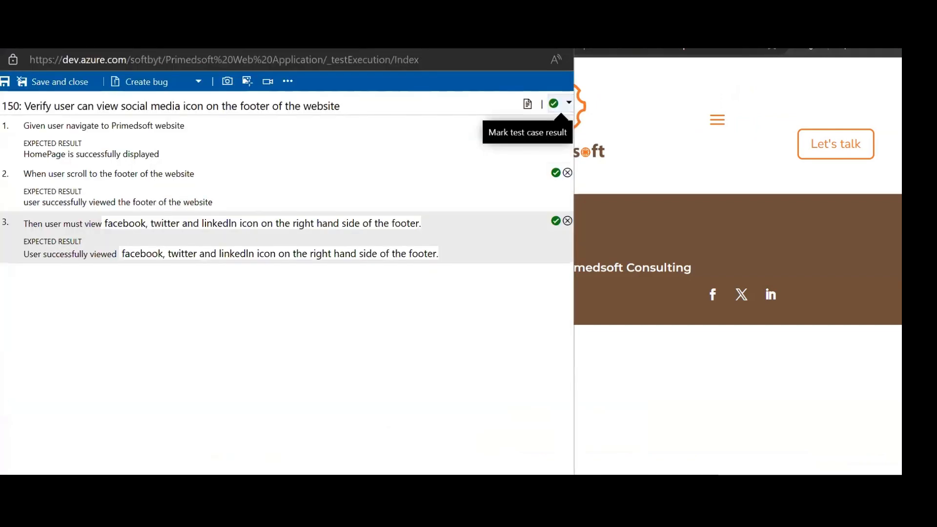
{"action": "mouse_move", "coordinate": [536, 49]}
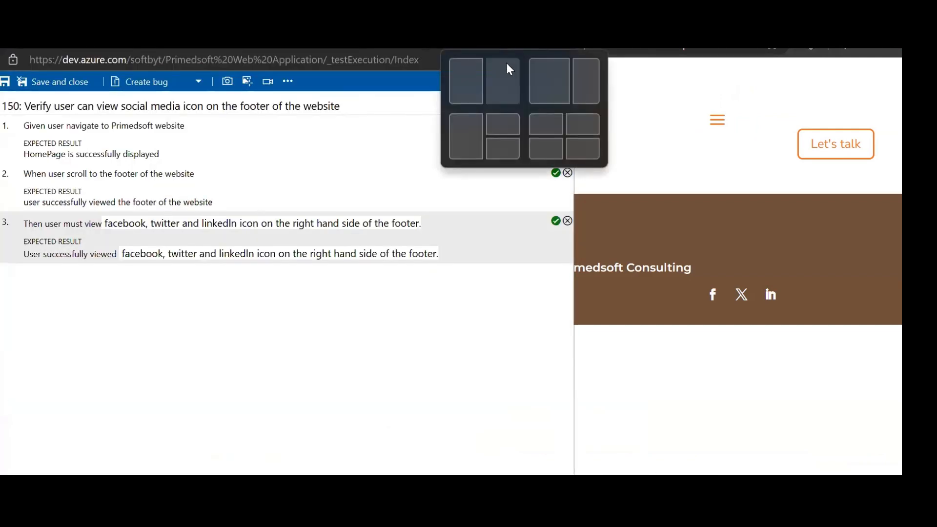
{"action": "left_click", "coordinate": [466, 81]}
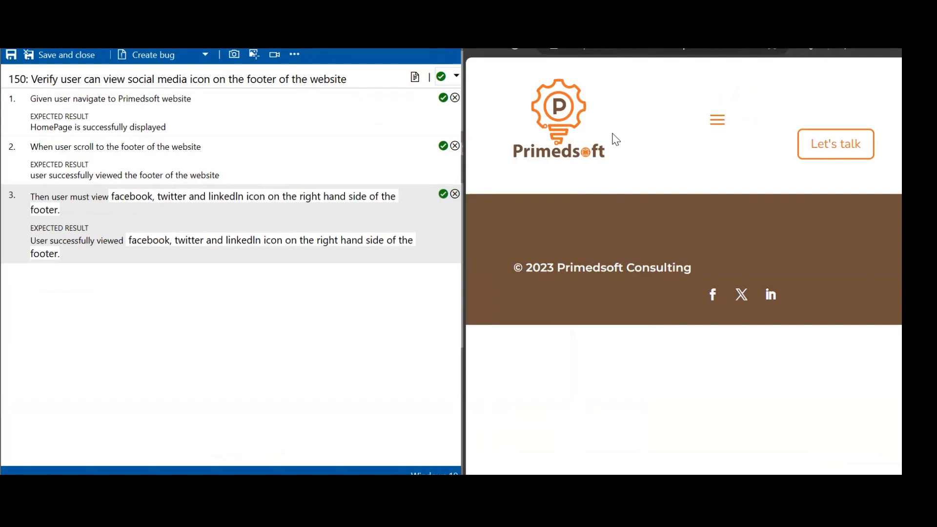
- Take a Snipping Tool screenshot covering the passed test runner and the Primedsoft website footer side by side
{"action": "key", "text": "super+shift+s"}
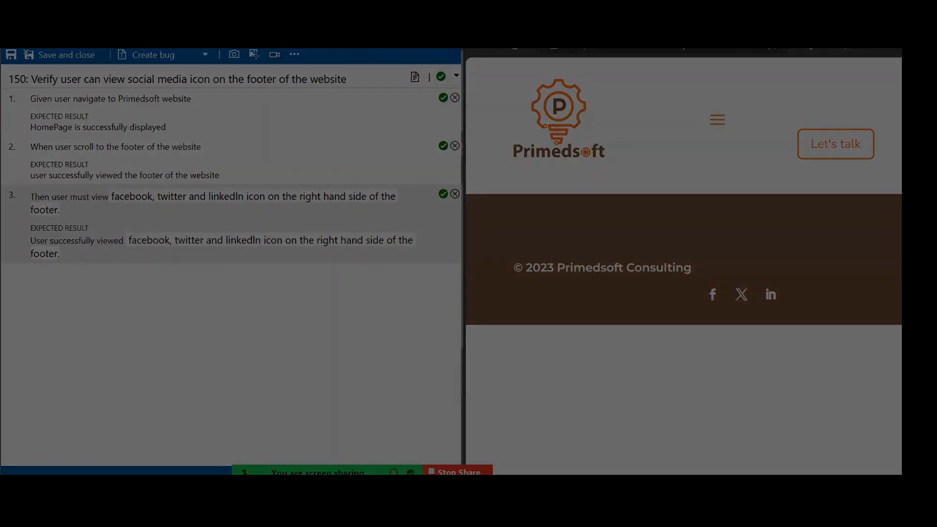
{"action": "left_click_drag", "start_coordinate": [2, 47], "coordinate": [901, 461]}
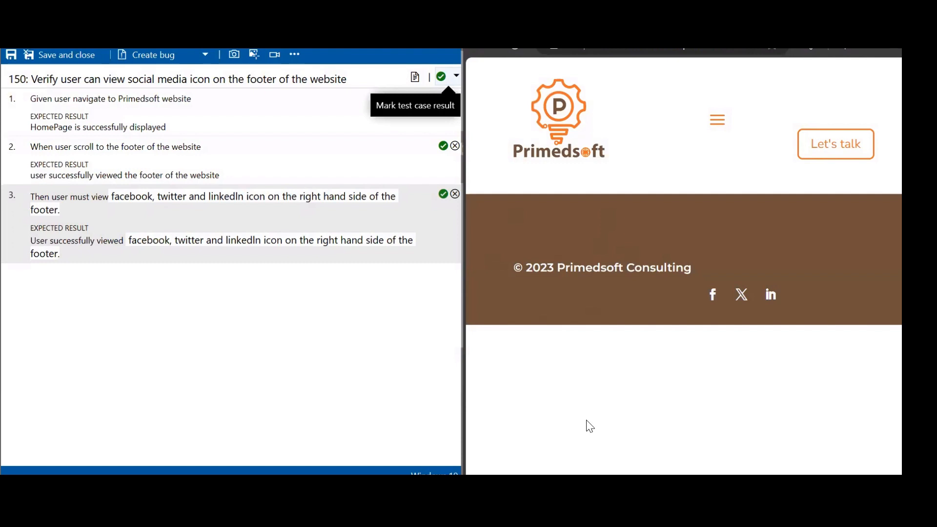
{"action": "mouse_move", "coordinate": [561, 488]}
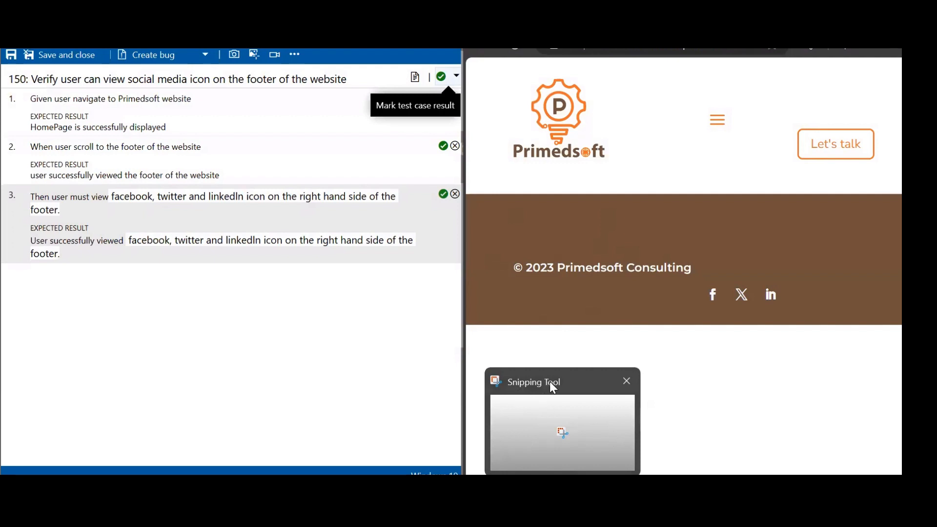
{"action": "left_click", "coordinate": [562, 429]}
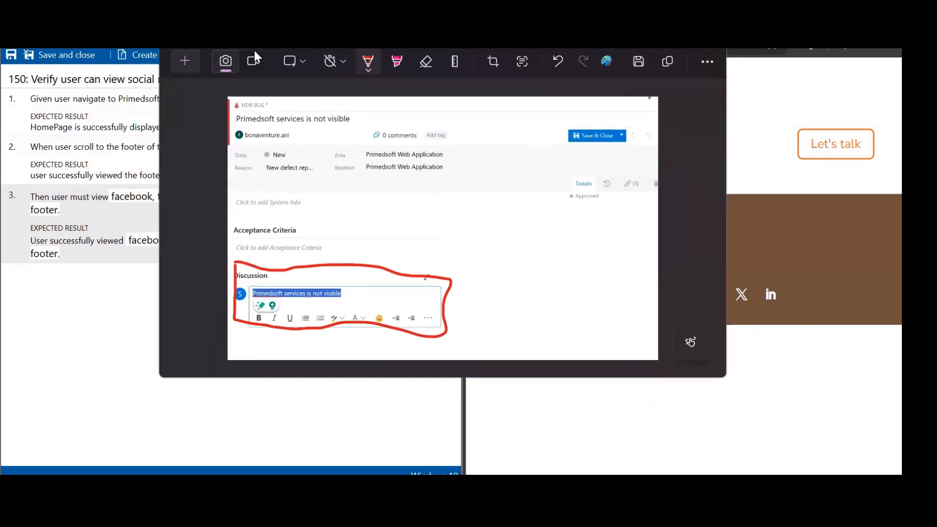
{"action": "left_click", "coordinate": [184, 61]}
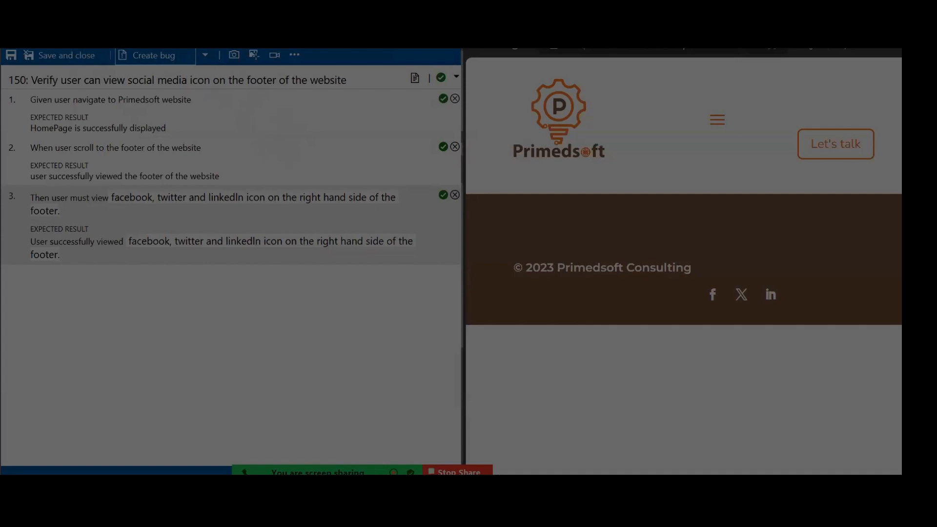
{"action": "left_click_drag", "start_coordinate": [1, 49], "coordinate": [901, 425]}
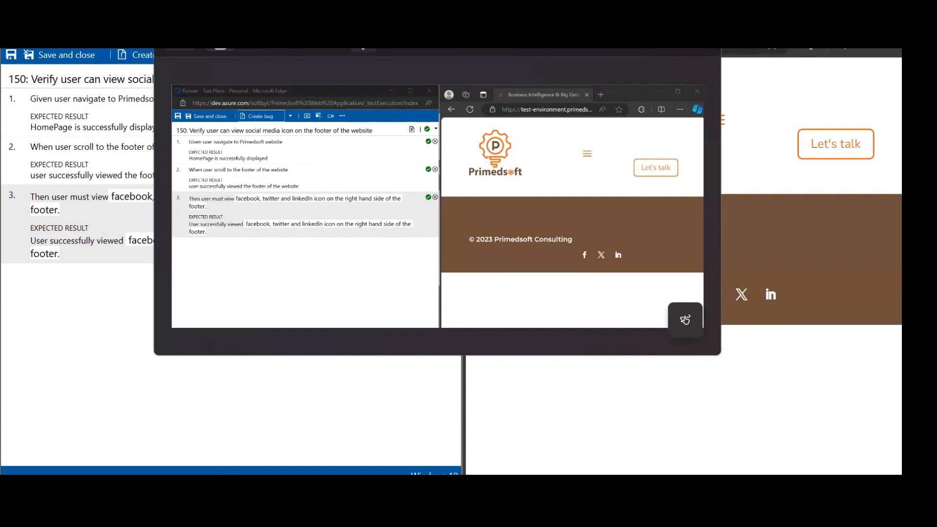
- Outline the facebook, X and linkedIn icons in red pen on the screenshot and put the Snipping Tool away
{"action": "left_click", "coordinate": [367, 58]}
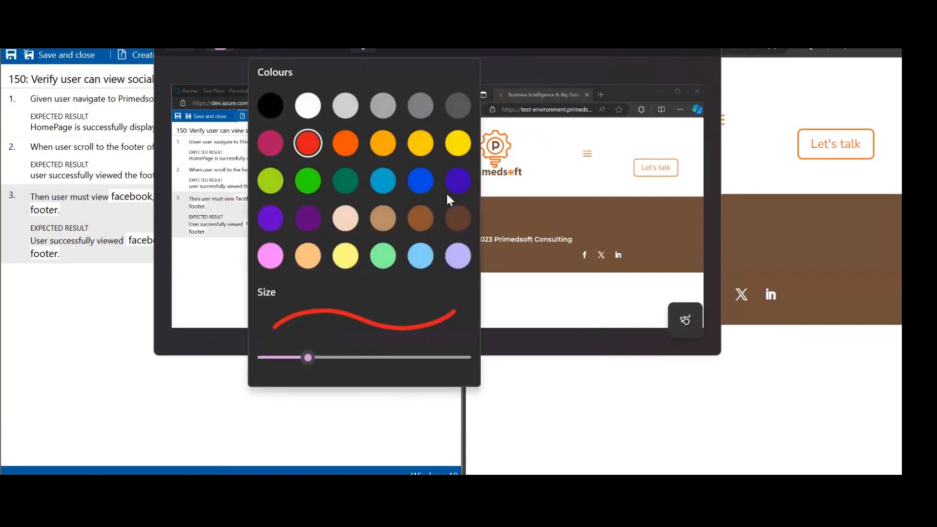
{"action": "left_click", "coordinate": [303, 140]}
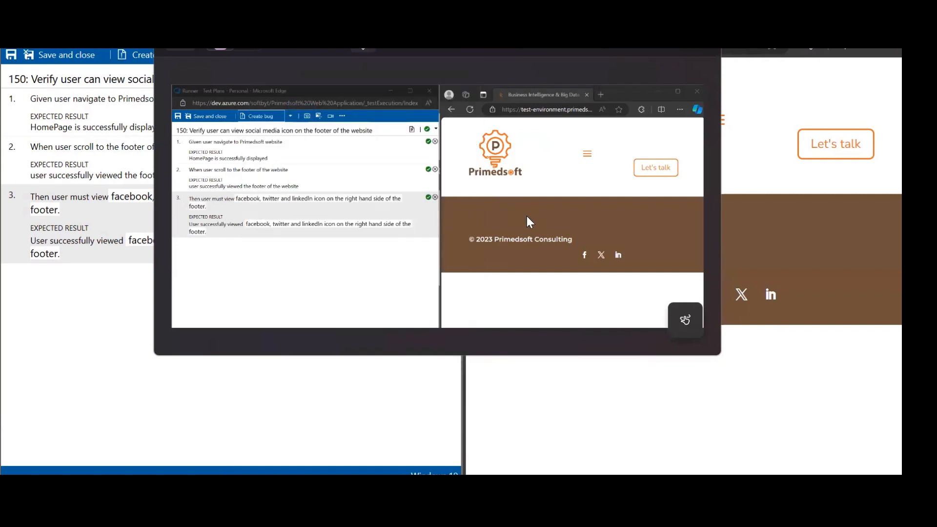
{"action": "mouse_move", "coordinate": [575, 248]}
{"action": "left_mouse_down"}
{"action": "mouse_move", "coordinate": [577, 265]}
{"action": "mouse_move", "coordinate": [639, 268]}
{"action": "left_mouse_up"}
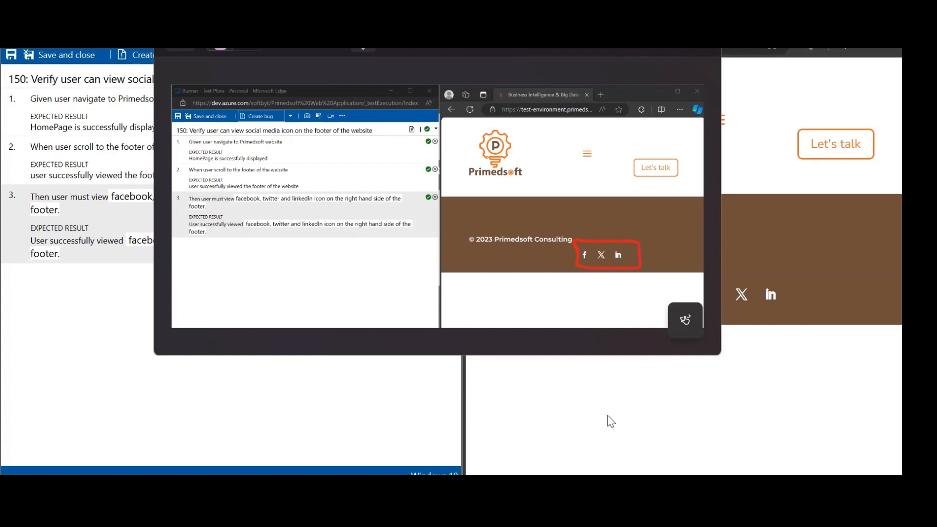
{"action": "mouse_move", "coordinate": [689, 490]}
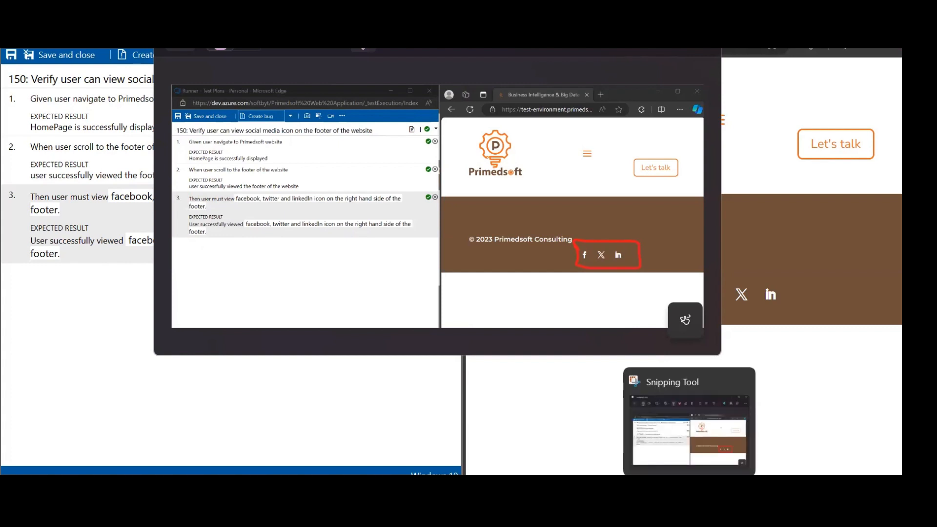
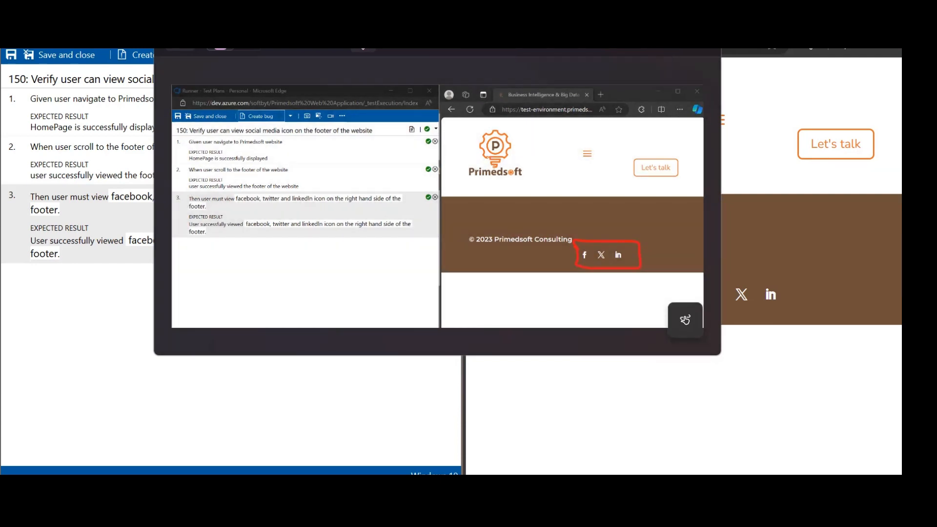
{"action": "left_click", "coordinate": [706, 16]}
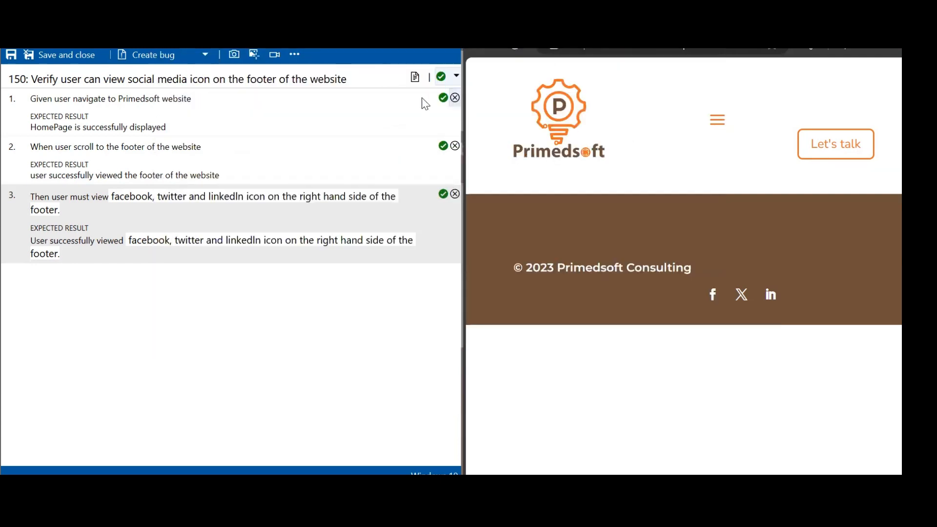
- Save and close the test run, return to the Azure DevOps board and check the Footer card's test result
{"action": "left_click", "coordinate": [54, 60]}
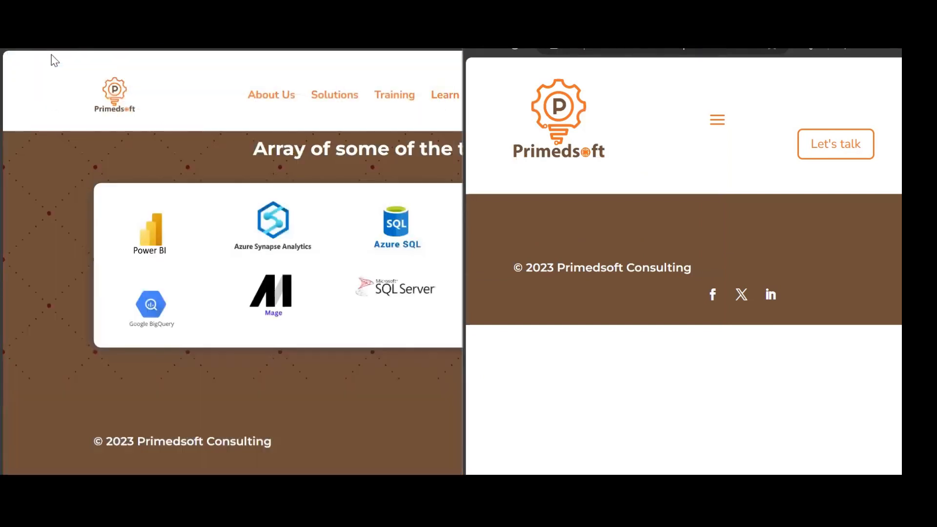
{"action": "key", "text": "super+Down"}
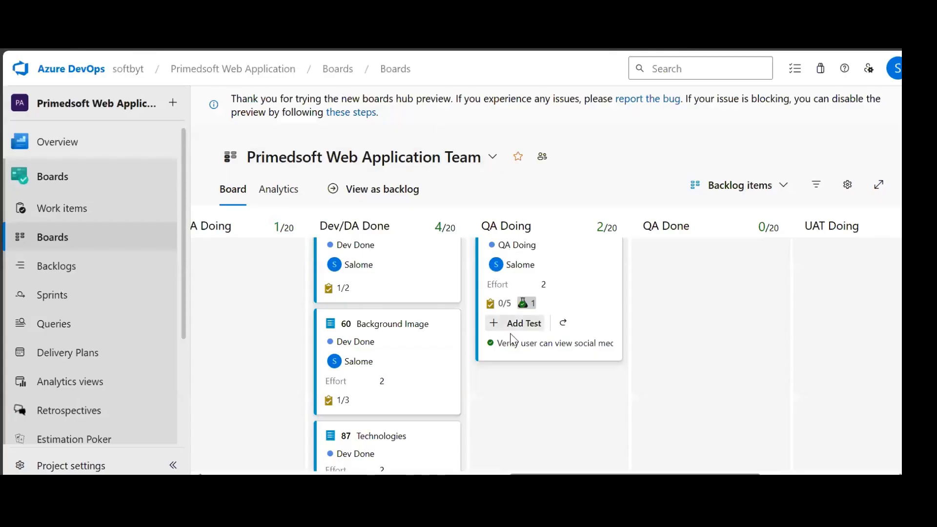
{"action": "mouse_move", "coordinate": [522, 307]}
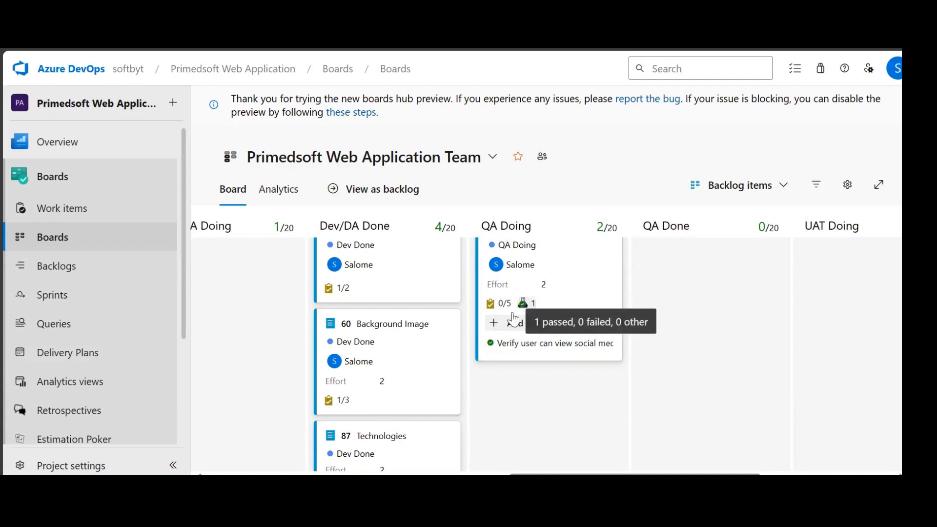
- Open the test case "Verify user can view social media icon on the footer of the website" and review its steps and discussion
{"action": "left_click", "coordinate": [524, 344]}
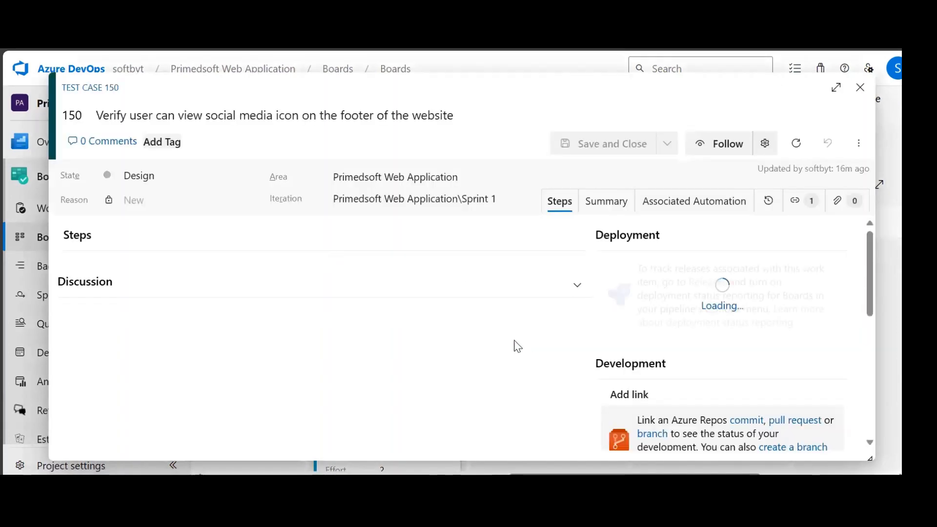
{"action": "scroll", "coordinate": [303, 324], "scroll_direction": "down", "scroll_amount": 5}
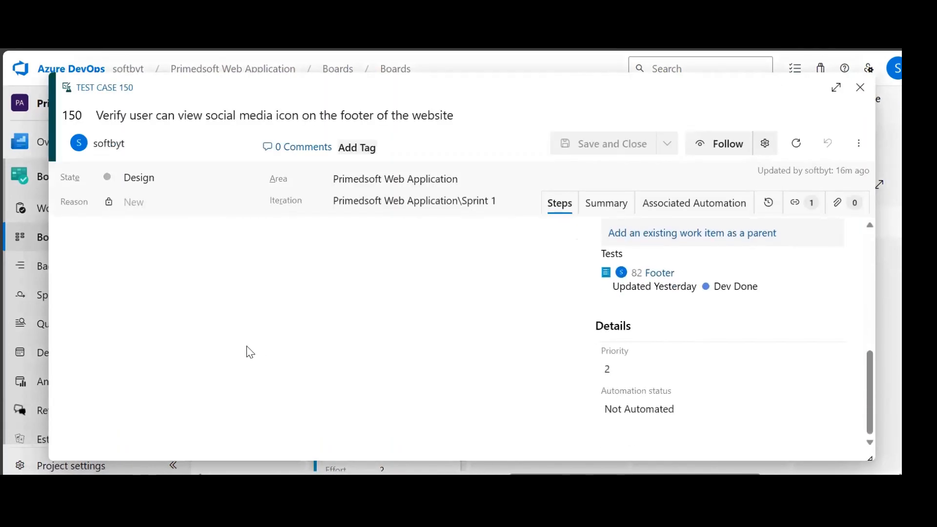
{"action": "scroll", "coordinate": [247, 351], "scroll_direction": "up", "scroll_amount": 5}
{"action": "scroll", "coordinate": [113, 378], "scroll_direction": "down", "scroll_amount": 5}
{"action": "scroll", "coordinate": [129, 317], "scroll_direction": "up", "scroll_amount": 5}
{"action": "scroll", "coordinate": [129, 323], "scroll_direction": "up", "scroll_amount": 2}
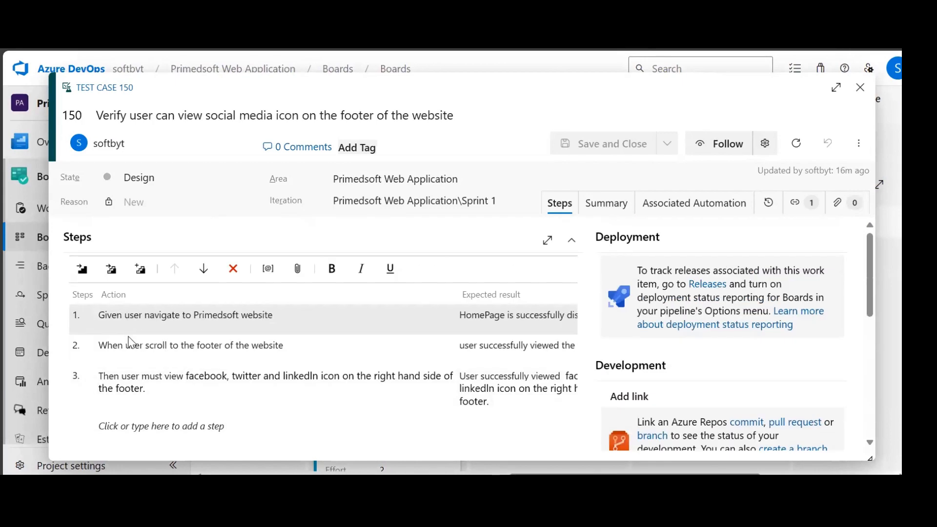
{"action": "scroll", "coordinate": [110, 335], "scroll_direction": "down", "scroll_amount": 5}
{"action": "scroll", "coordinate": [129, 328], "scroll_direction": "up", "scroll_amount": 4}
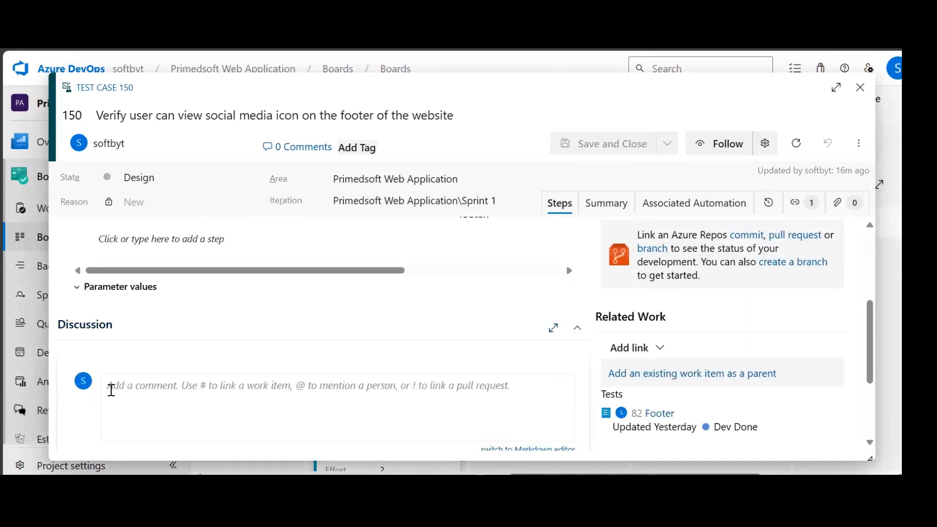
{"action": "scroll", "coordinate": [161, 371], "scroll_direction": "down", "scroll_amount": 1}
- Paste the annotated screenshot as a comment in the test case's discussion and save the comment
{"action": "left_click", "coordinate": [141, 354]}
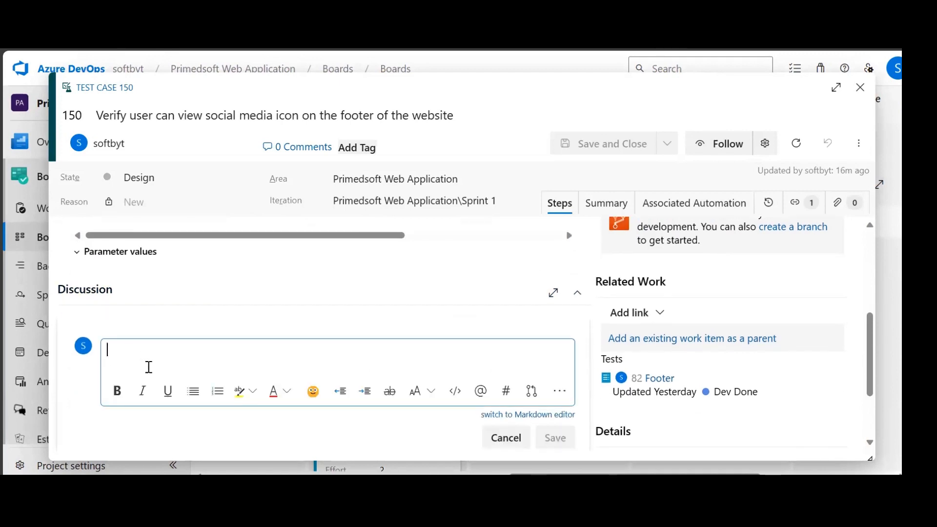
{"action": "key", "text": "ctrl+v"}
{"action": "scroll", "coordinate": [429, 317], "scroll_direction": "down", "scroll_amount": 3}
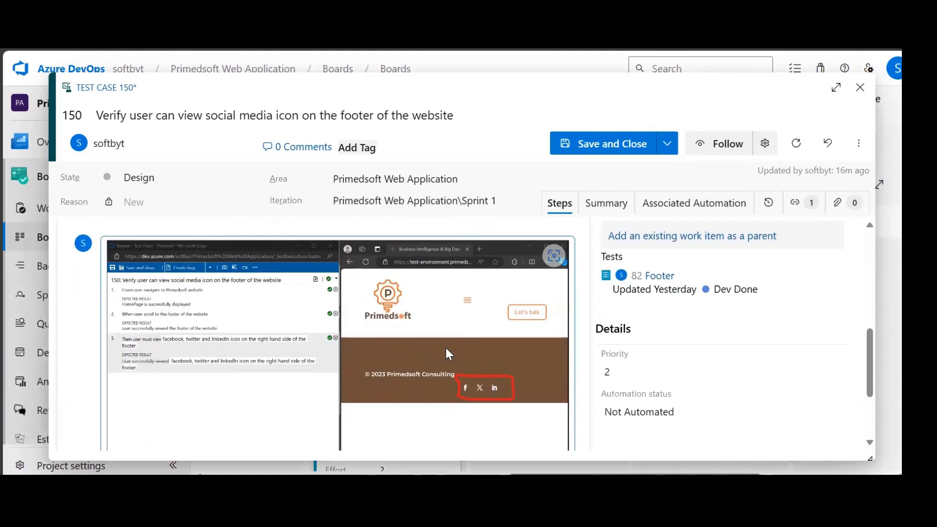
{"action": "scroll", "coordinate": [446, 348], "scroll_direction": "down", "scroll_amount": 2}
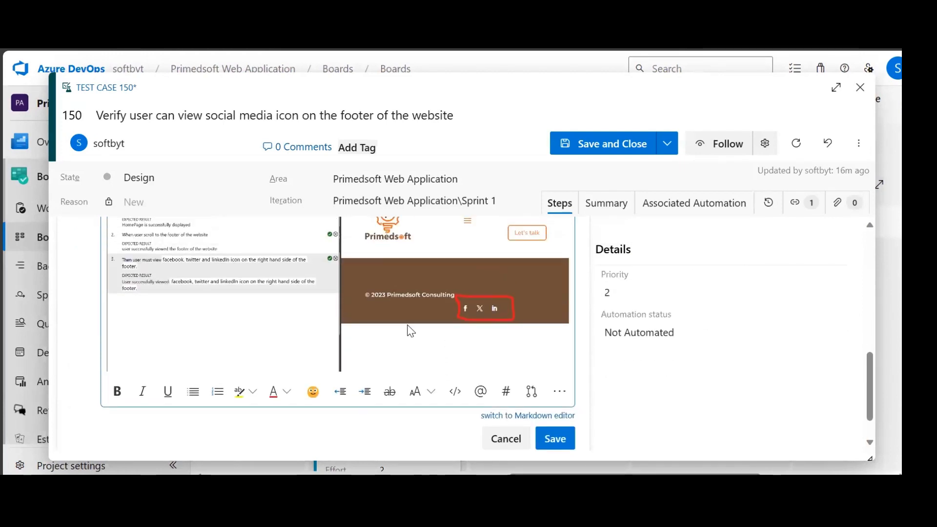
{"action": "scroll", "coordinate": [405, 326], "scroll_direction": "up", "scroll_amount": 2}
{"action": "scroll", "coordinate": [524, 414], "scroll_direction": "down", "scroll_amount": 2}
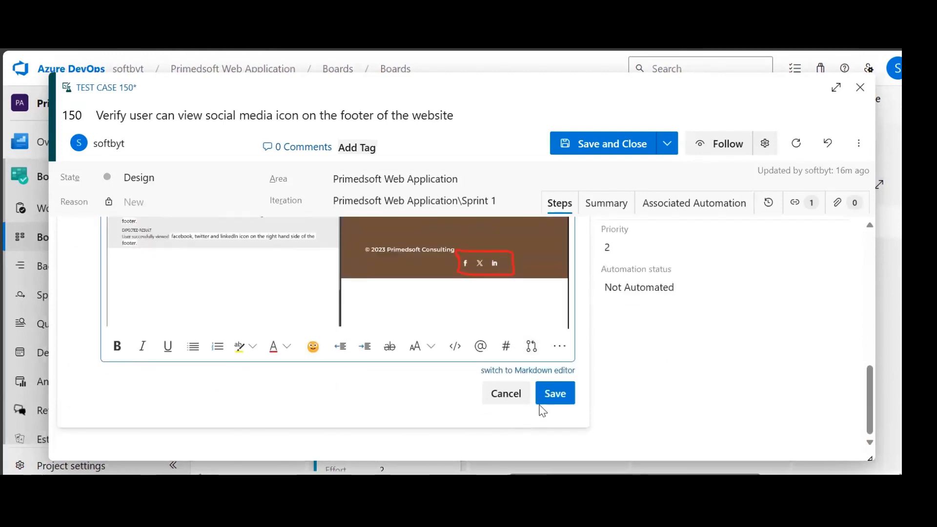
{"action": "left_click", "coordinate": [554, 395]}
- Review the posted screenshot comment in the test case's discussion, including the outlined social media icons
{"action": "scroll", "coordinate": [510, 325], "scroll_direction": "up", "scroll_amount": 3}
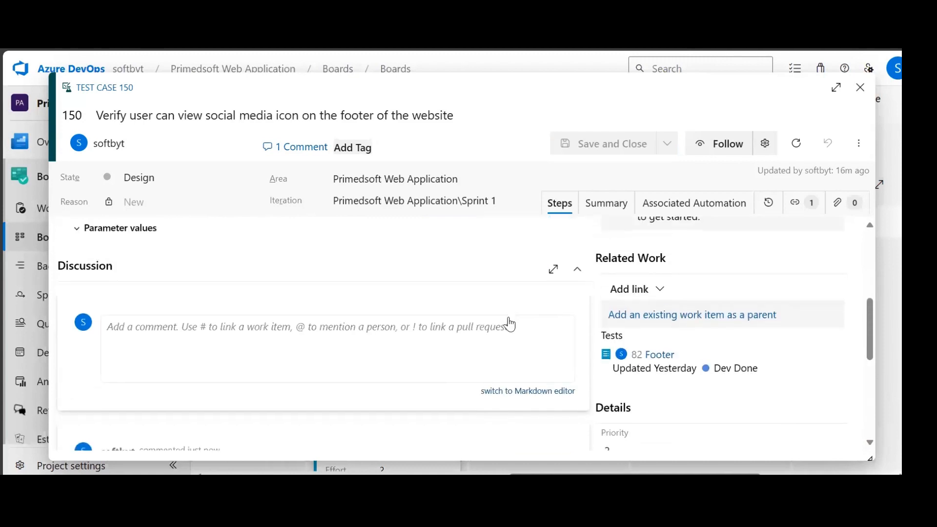
{"action": "scroll", "coordinate": [510, 323], "scroll_direction": "up", "scroll_amount": 3}
{"action": "scroll", "coordinate": [503, 317], "scroll_direction": "down", "scroll_amount": 6}
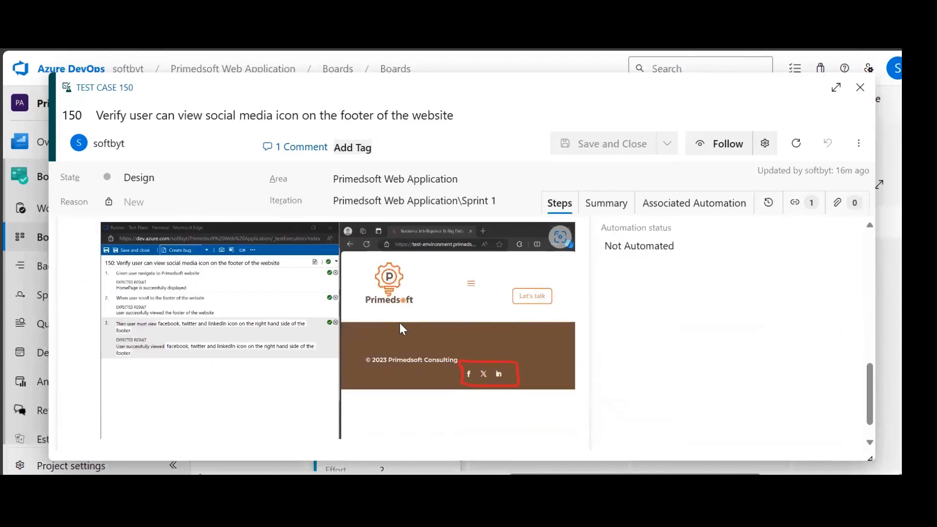
{"action": "scroll", "coordinate": [456, 324], "scroll_direction": "down", "scroll_amount": 1}
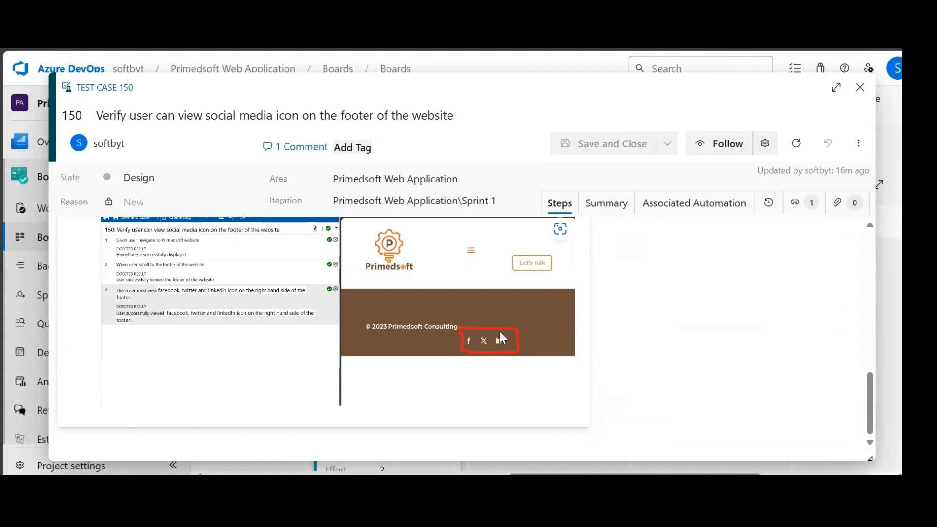
{"action": "scroll", "coordinate": [500, 336], "scroll_direction": "up", "scroll_amount": 2}
{"action": "scroll", "coordinate": [234, 346], "scroll_direction": "down", "scroll_amount": 2}
{"action": "scroll", "coordinate": [505, 338], "scroll_direction": "up", "scroll_amount": 8}
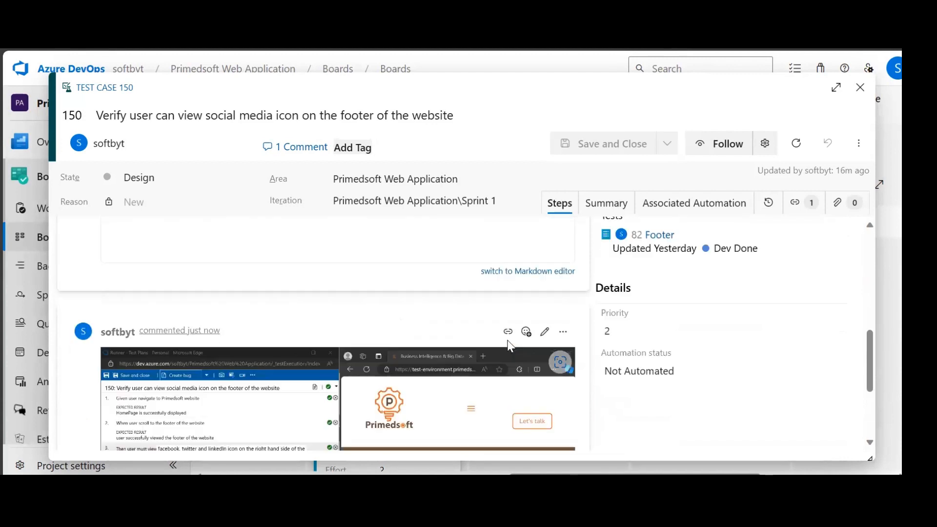
- Close the test case and move the Footer card from QA Doing to QA Done on the board
{"action": "left_click", "coordinate": [860, 88]}
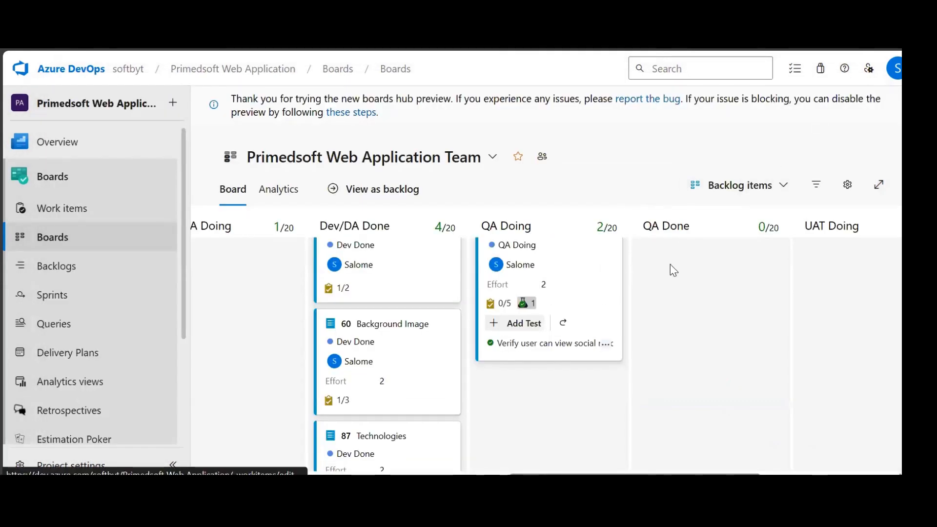
{"action": "left_click_drag", "start_coordinate": [585, 292], "coordinate": [732, 309]}
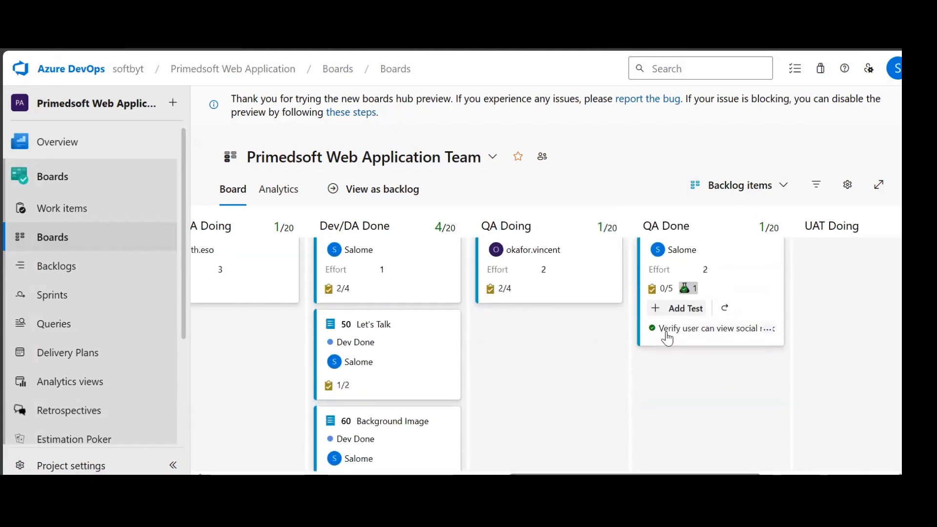
- Open the Sprint 1 taskboard and examine the Footer item's tasks across To Do, In Progress and Done
{"action": "left_click", "coordinate": [64, 295]}
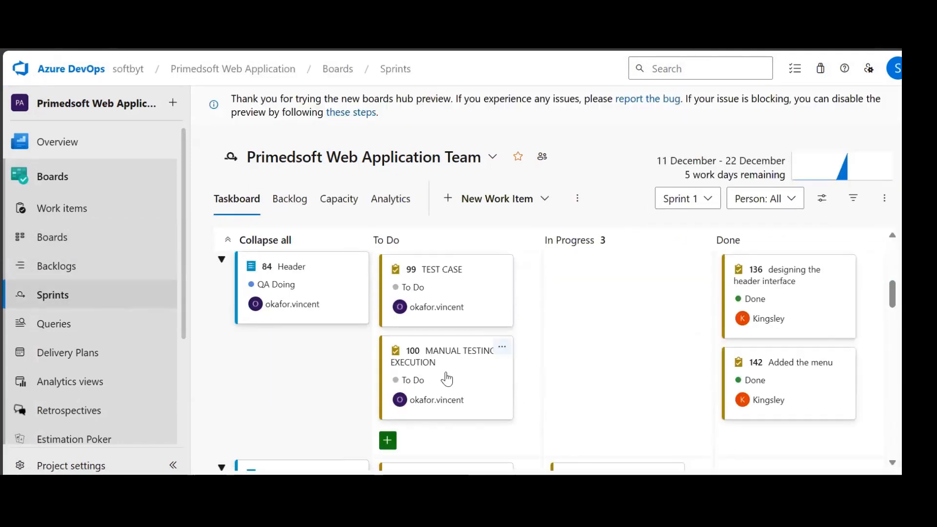
{"action": "scroll", "coordinate": [446, 379], "scroll_direction": "down", "scroll_amount": 2}
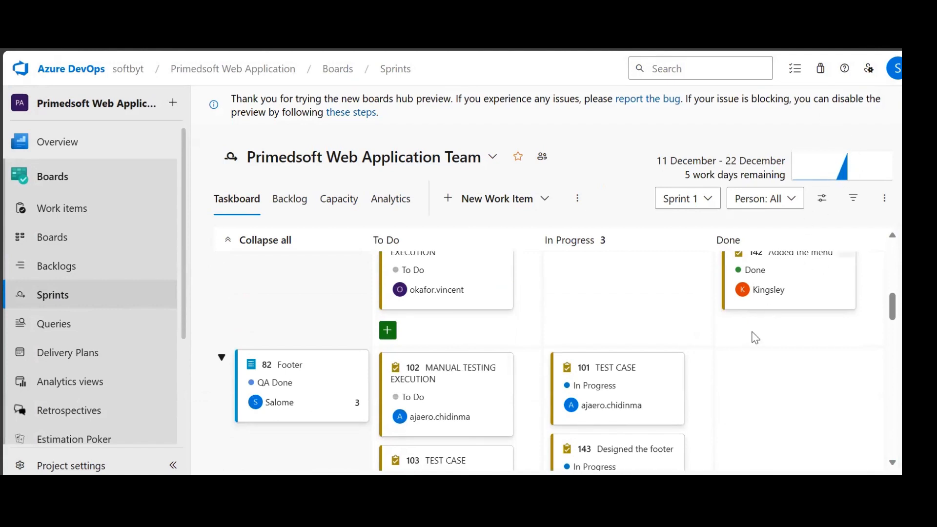
{"action": "scroll", "coordinate": [629, 408], "scroll_direction": "down", "scroll_amount": 7}
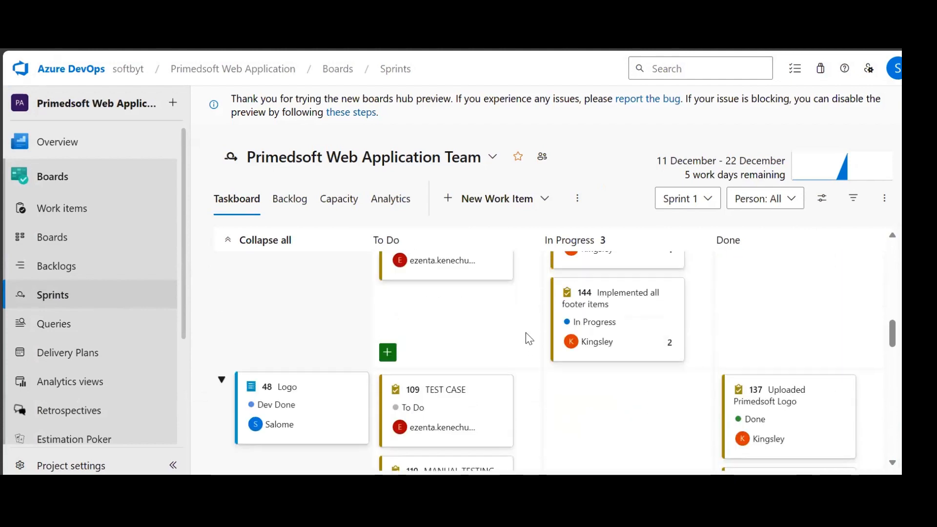
{"action": "scroll", "coordinate": [525, 332], "scroll_direction": "up", "scroll_amount": 3}
{"action": "scroll", "coordinate": [528, 332], "scroll_direction": "up", "scroll_amount": 2}
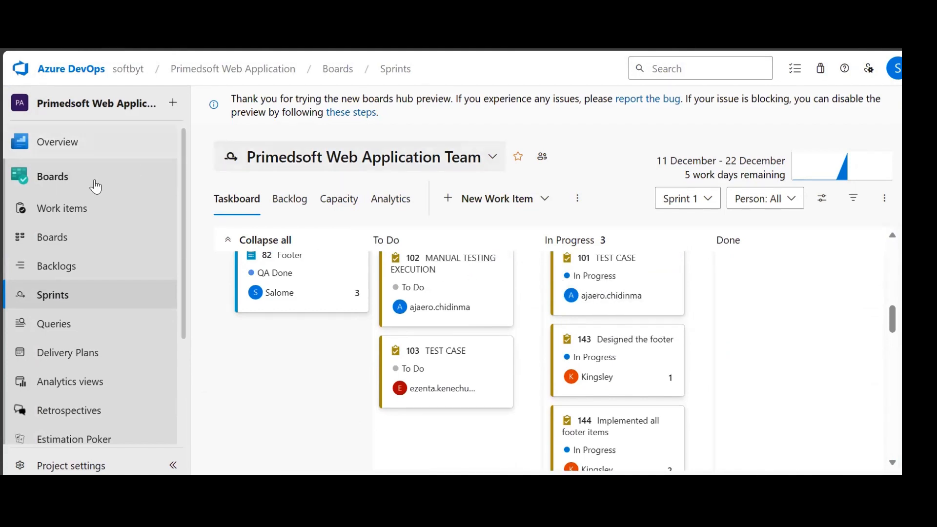
- Return to the team's backlog items board and view the Header and Footer cards in the QA columns
{"action": "left_click", "coordinate": [52, 239]}
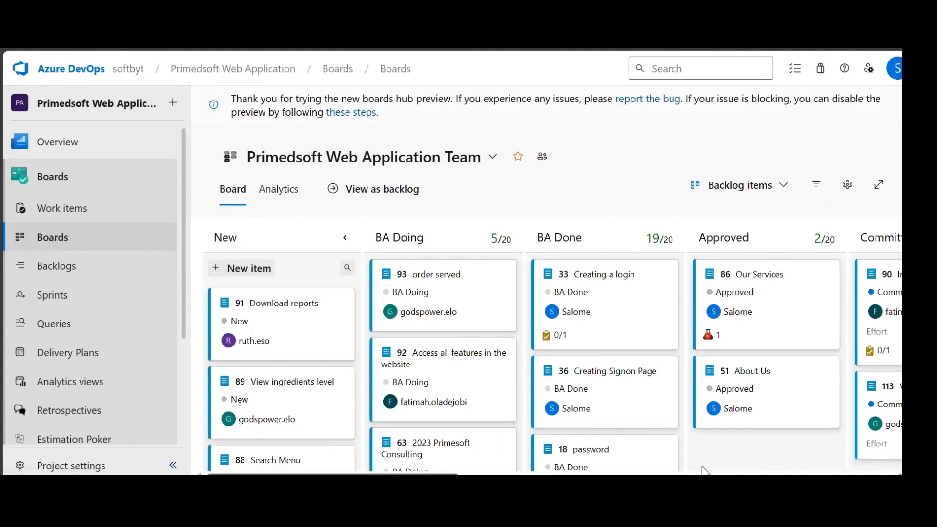
{"action": "scroll", "coordinate": [703, 471], "scroll_direction": "right", "scroll_amount": 10}
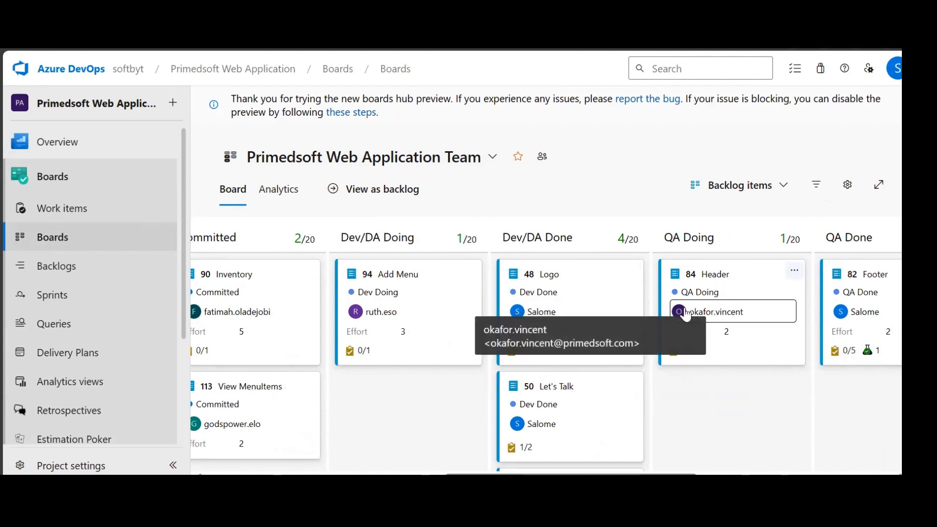
{"action": "left_click", "coordinate": [866, 317]}
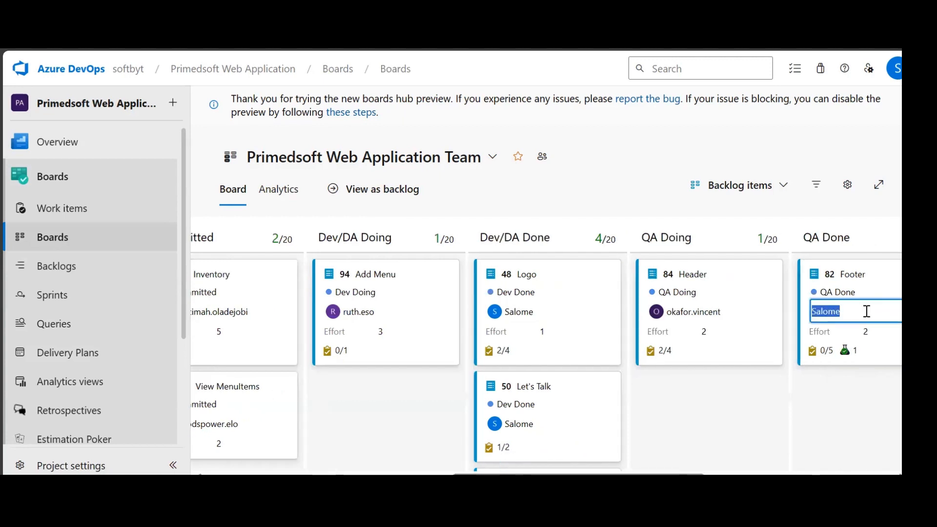
{"action": "key", "text": "BackSpace"}
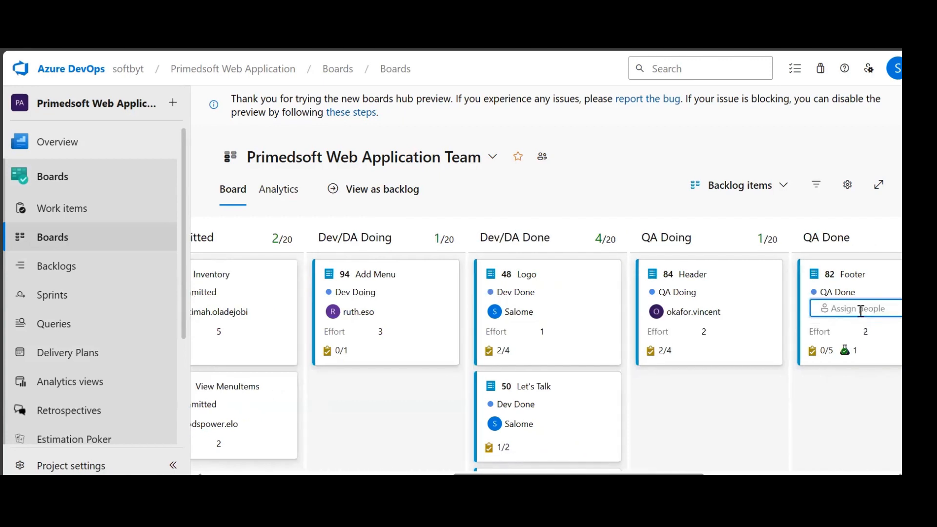
{"action": "type", "text": "ch"}
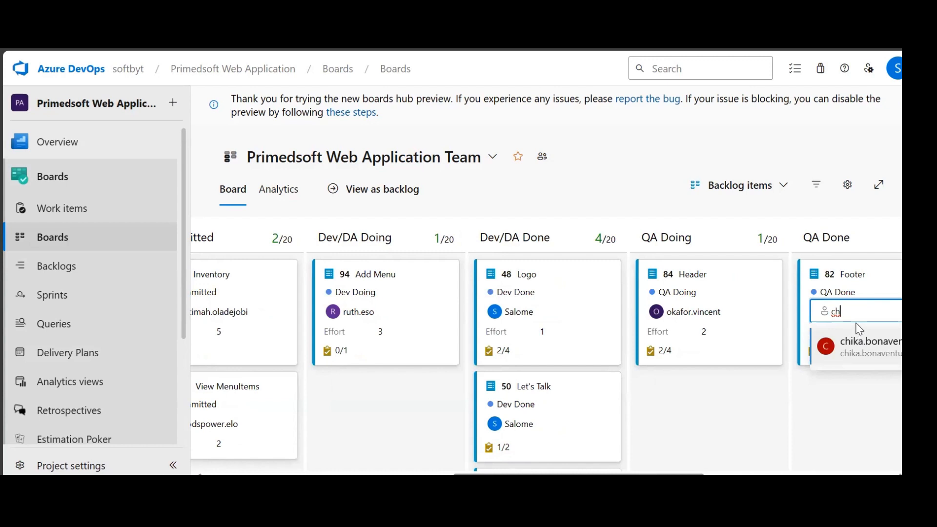
{"action": "key", "text": "BackSpace"}
{"action": "key", "text": "BackSpace"}
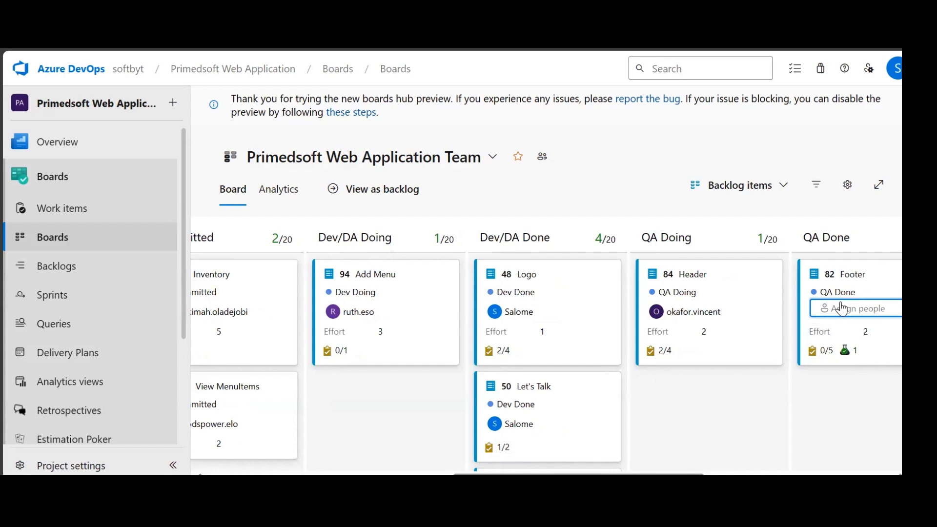
{"action": "left_click", "coordinate": [822, 312]}
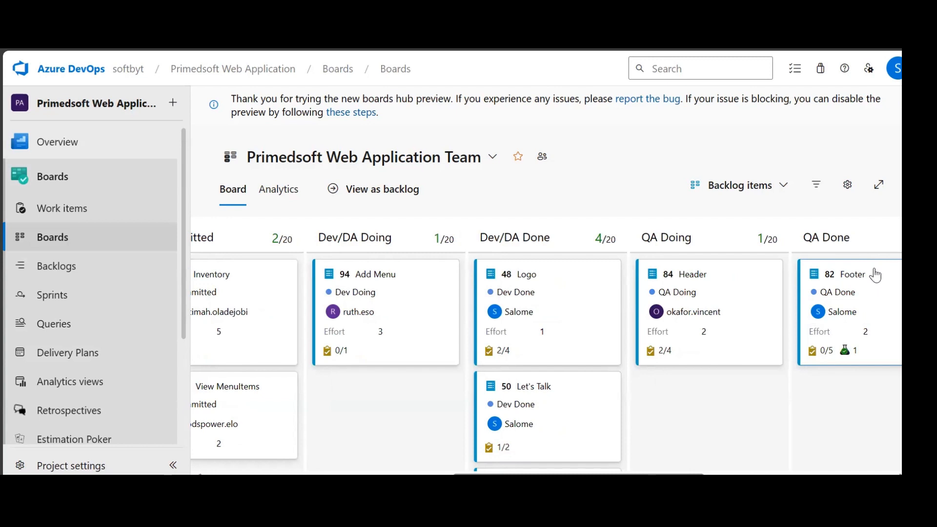
- Move the Footer card from QA Done back to QA Doing on the board
{"action": "left_click_drag", "start_coordinate": [875, 274], "coordinate": [888, 256]}
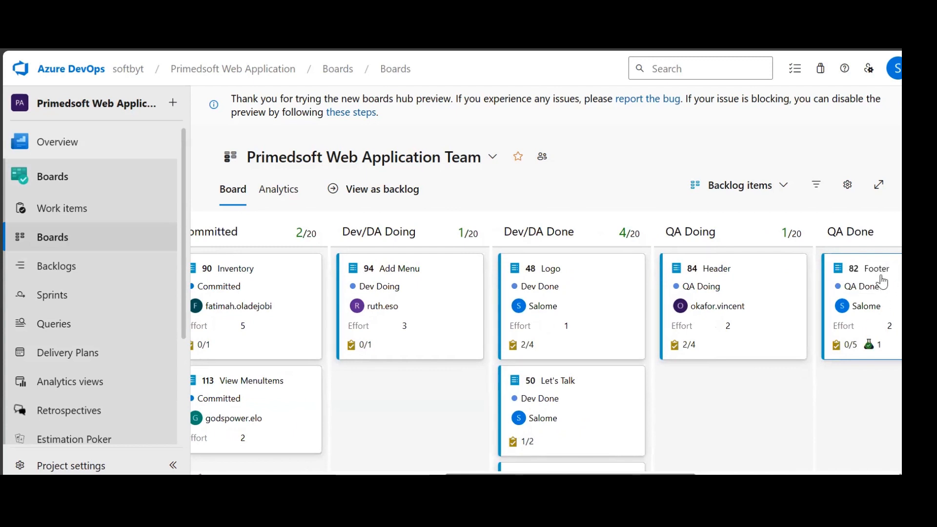
{"action": "left_click_drag", "start_coordinate": [880, 265], "coordinate": [837, 415]}
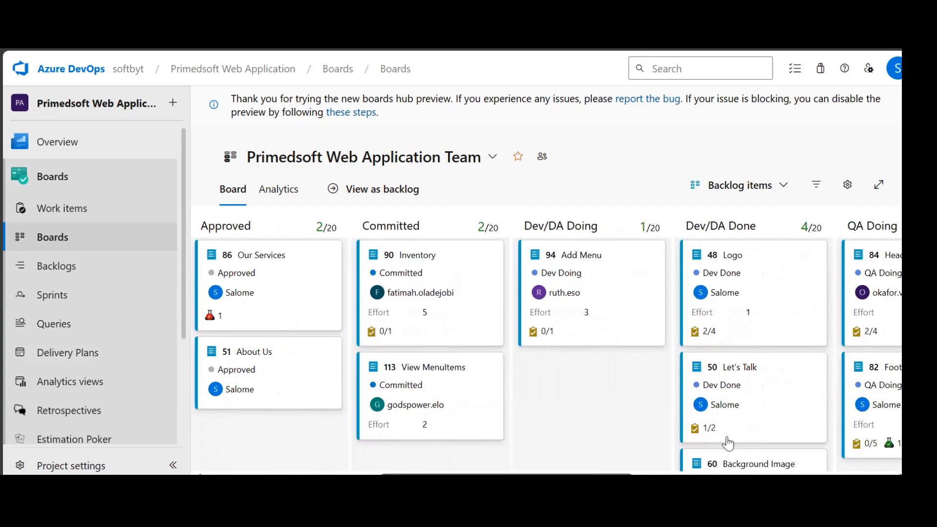
{"action": "scroll", "coordinate": [726, 438], "scroll_direction": "right", "scroll_amount": 2}
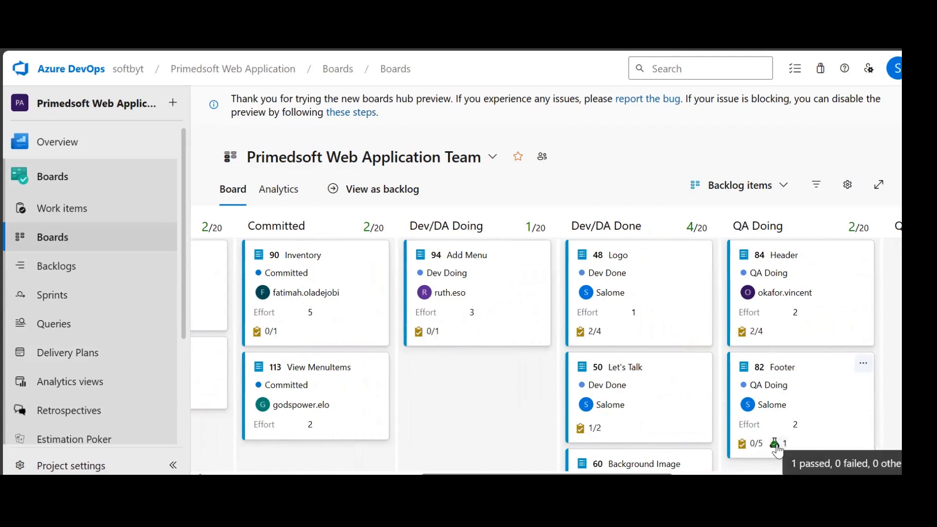
- Expand the Footer card's tests and run the test case verifying the social media icons in the test runner
{"action": "scroll", "coordinate": [779, 444], "scroll_direction": "down", "scroll_amount": 2}
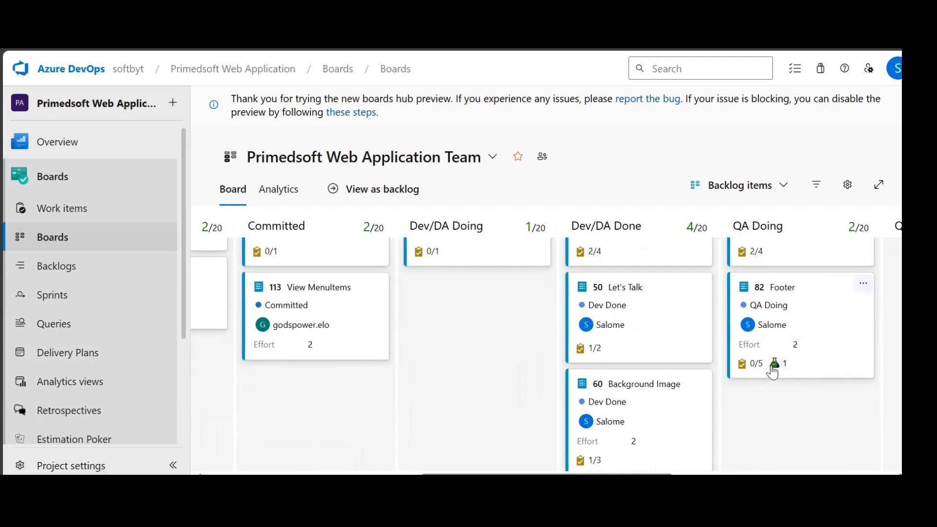
{"action": "left_click", "coordinate": [773, 370]}
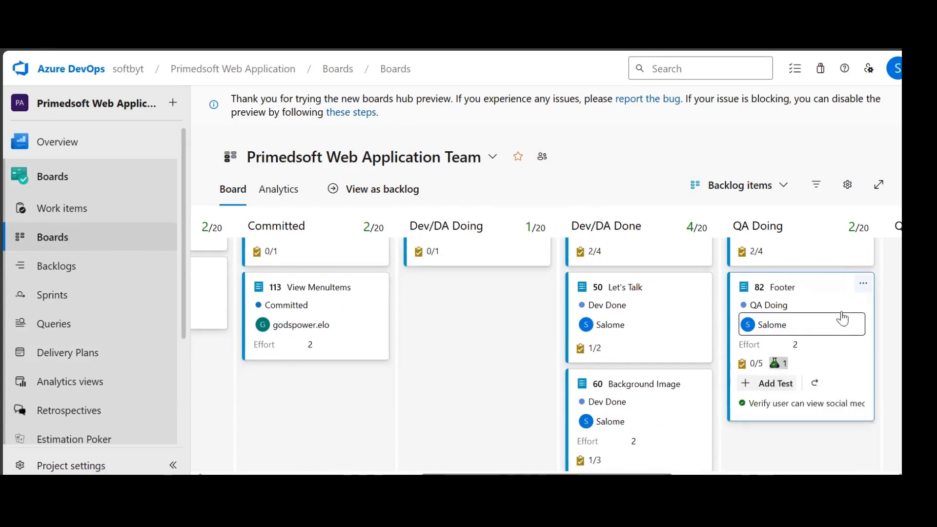
{"action": "left_click", "coordinate": [776, 364]}
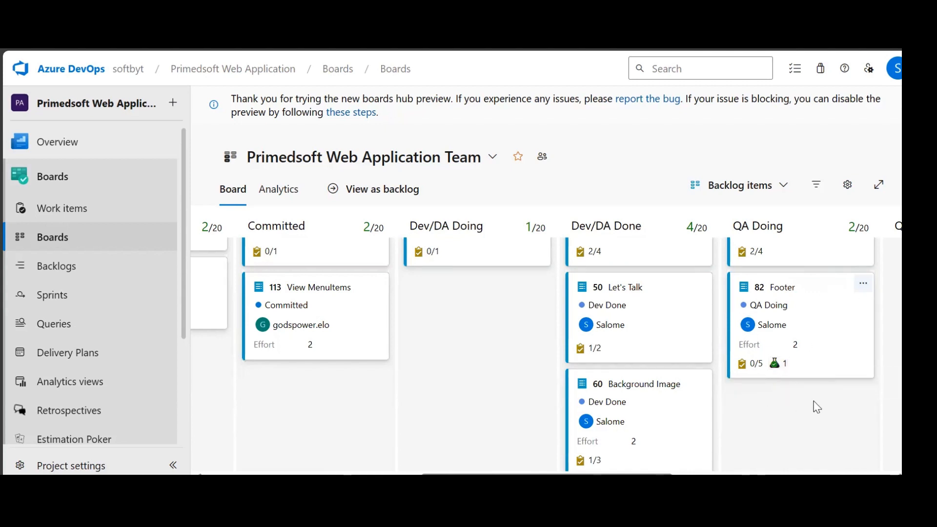
{"action": "left_click", "coordinate": [774, 365]}
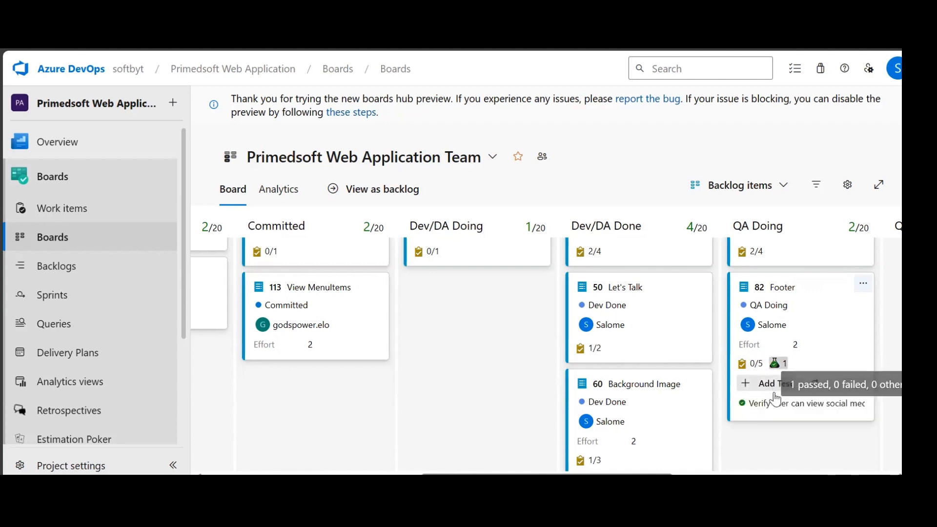
{"action": "left_click", "coordinate": [857, 410]}
{"action": "left_click", "coordinate": [756, 185]}
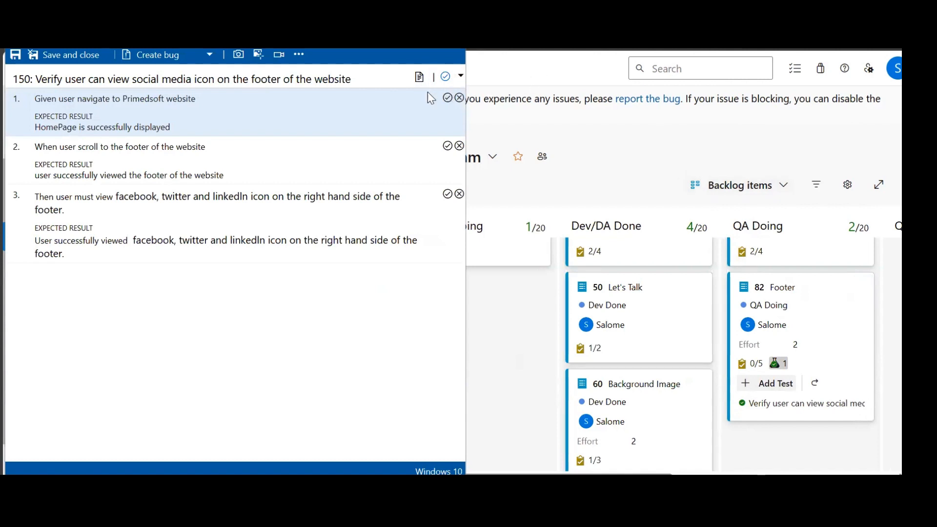
- Check the Primedsoft homepage down to its footer and mark test steps 1 and 2 as passed
{"action": "left_click", "coordinate": [447, 98]}
{"action": "mouse_move", "coordinate": [320, 481]}
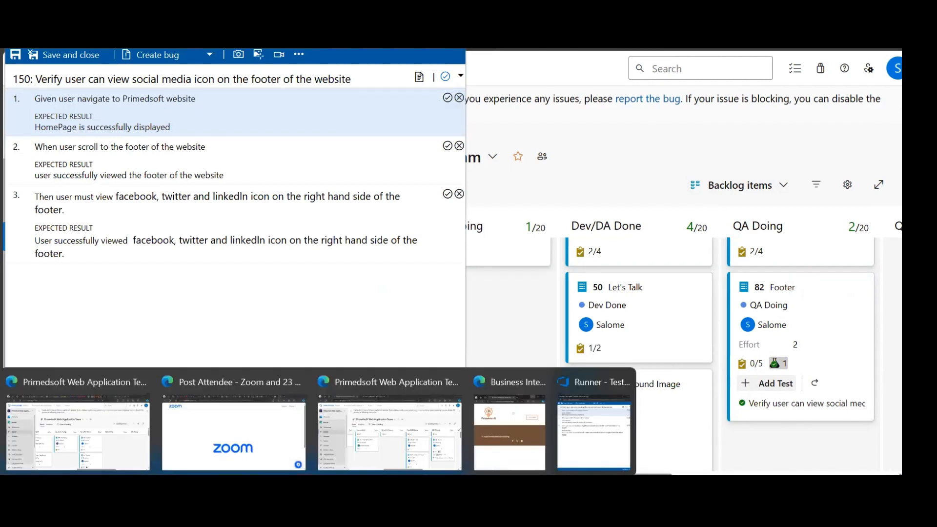
{"action": "left_click", "coordinate": [509, 432]}
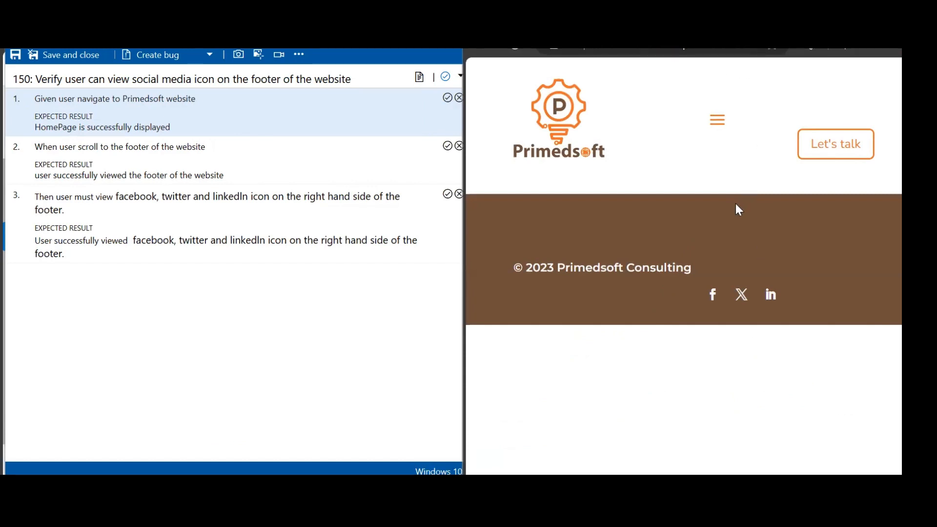
{"action": "left_click", "coordinate": [448, 97]}
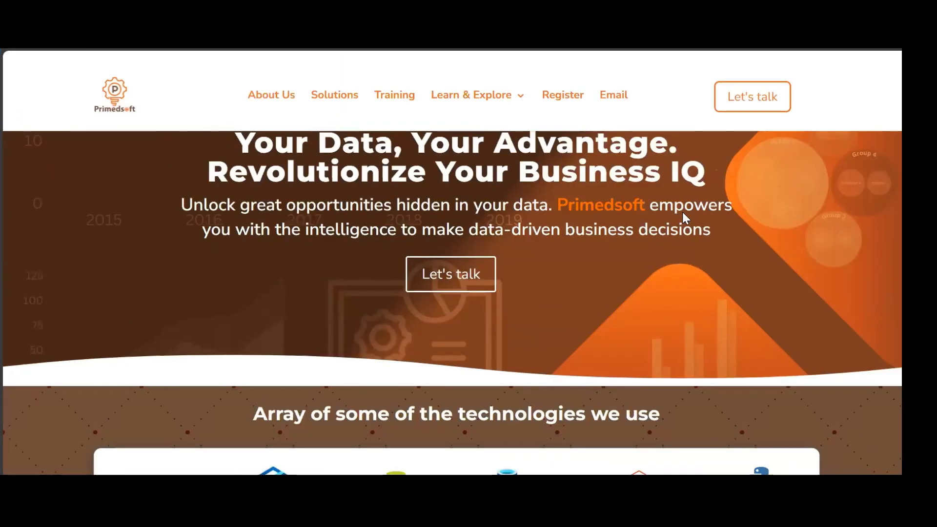
{"action": "scroll", "coordinate": [742, 212], "scroll_direction": "down", "scroll_amount": 5}
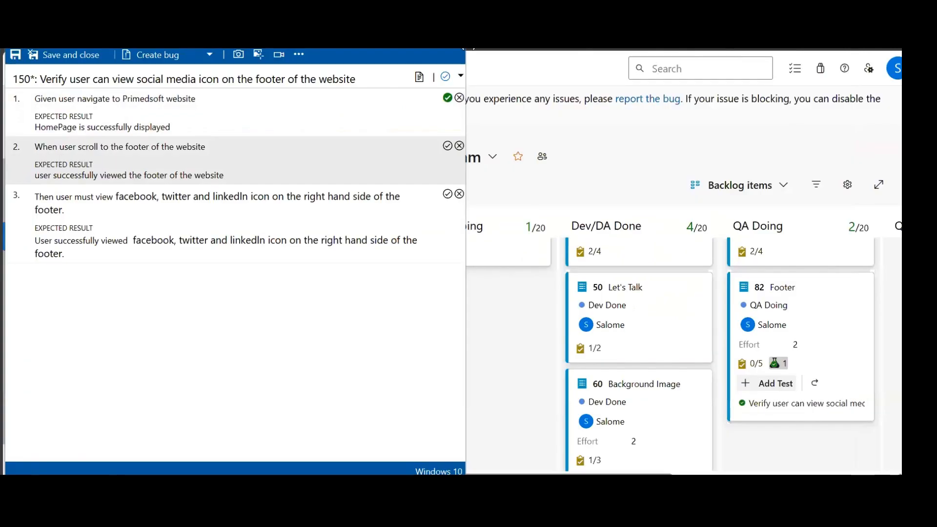
{"action": "left_click", "coordinate": [446, 146]}
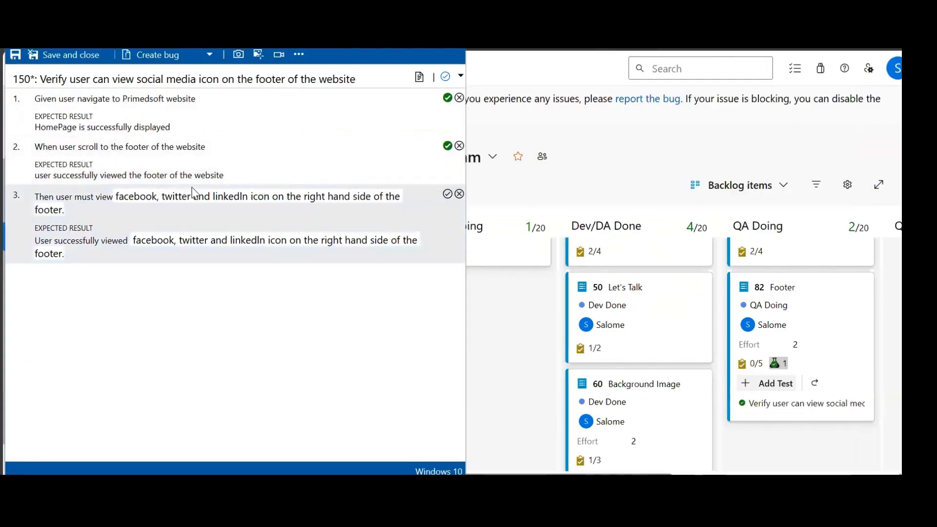
- Inspect the social media icons in the website's footer and mark test step 3 as failed
{"action": "mouse_move", "coordinate": [356, 488]}
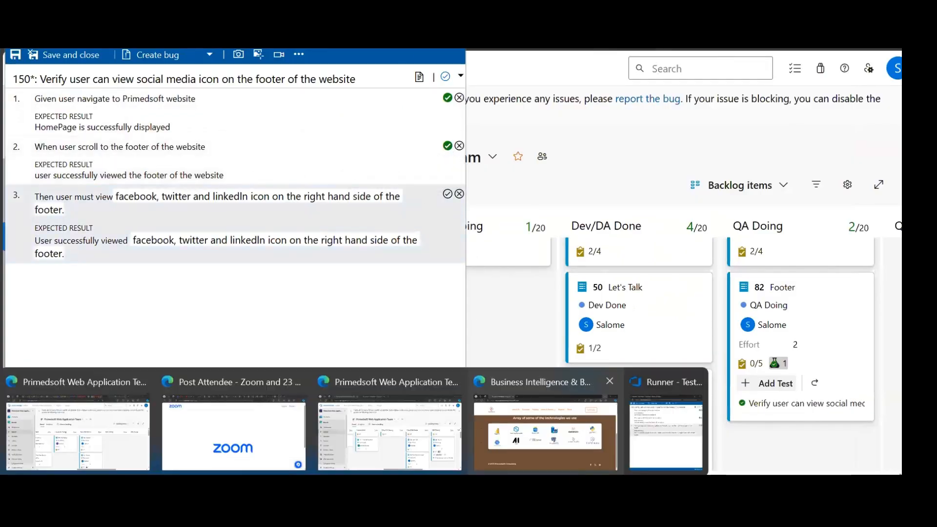
{"action": "left_click", "coordinate": [552, 422]}
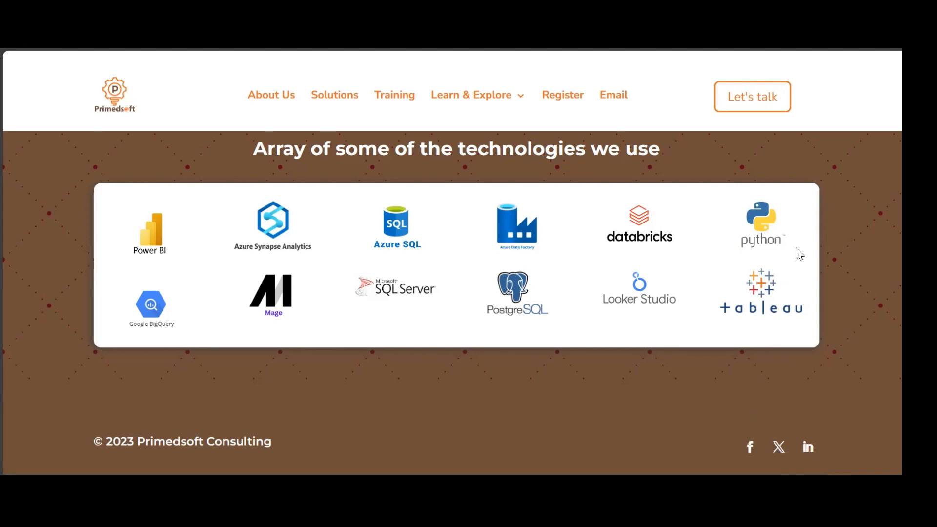
{"action": "key", "text": "alt+Tab"}
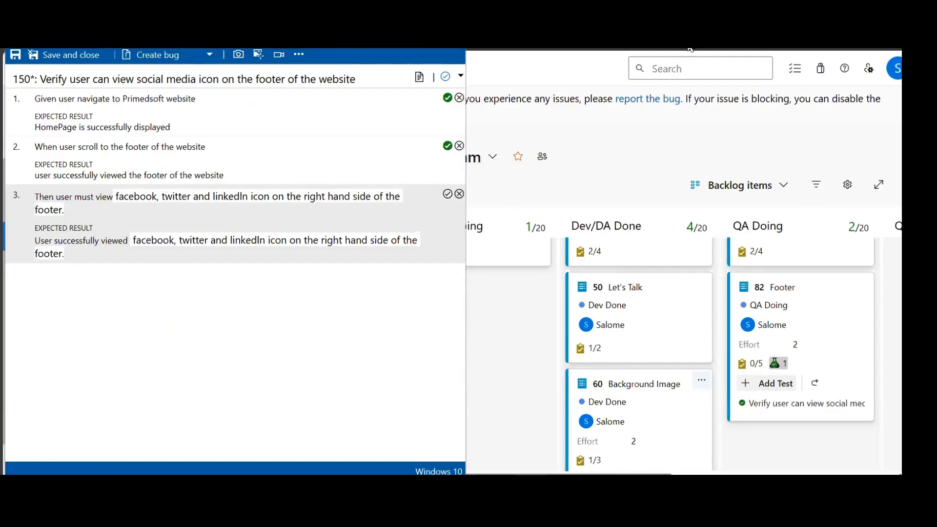
{"action": "left_click", "coordinate": [459, 194]}
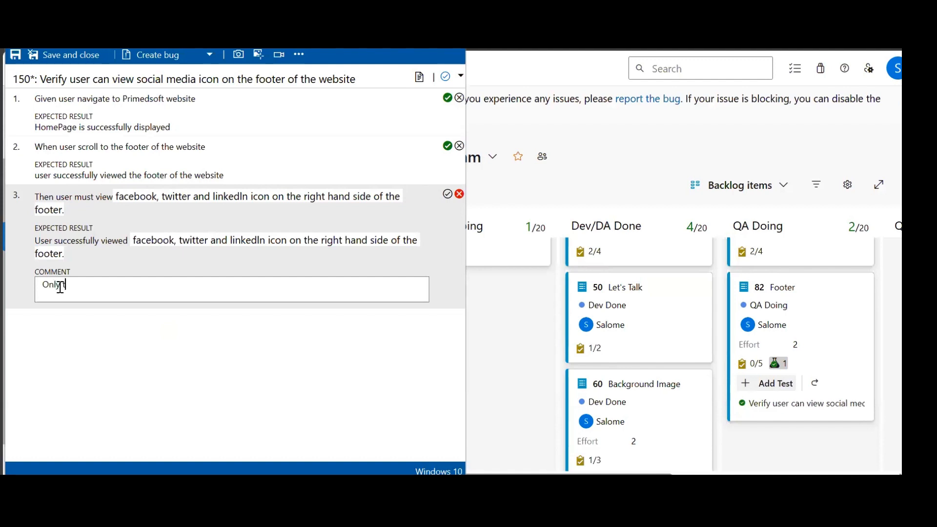
- Comment on the failed step 3: "Only twitter and linkedIn icon is visible on the footer of the website."
{"action": "type", "text": "witter and linkedIn icon "}
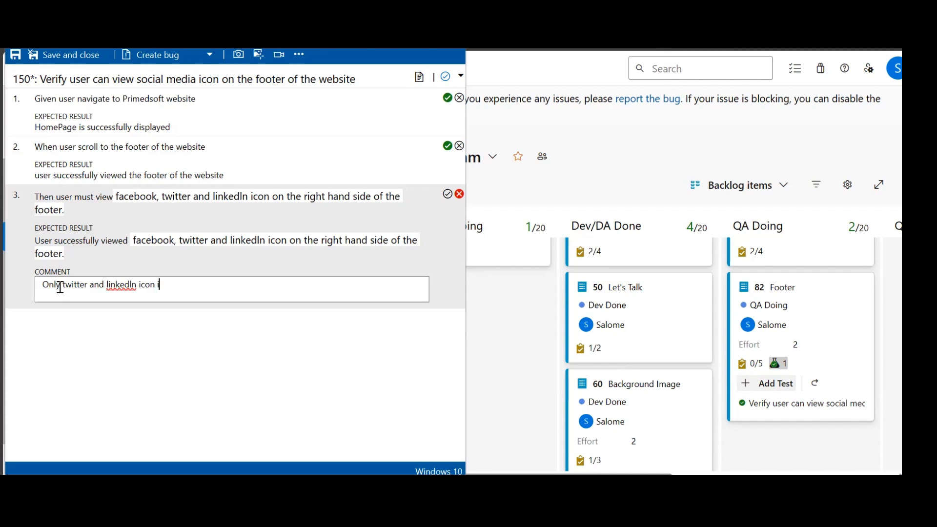
{"action": "type", "text": "is visible on the foo"}
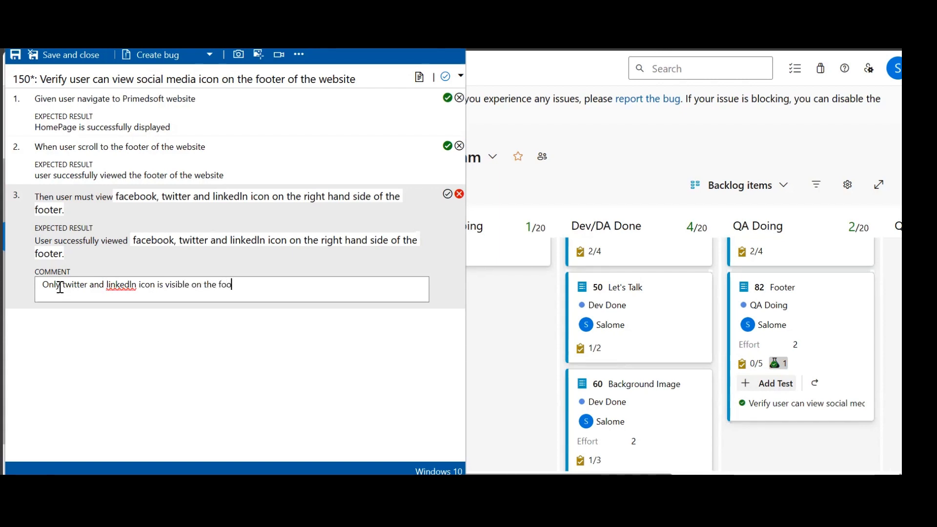
{"action": "type", "text": "ter of thwebsite"}
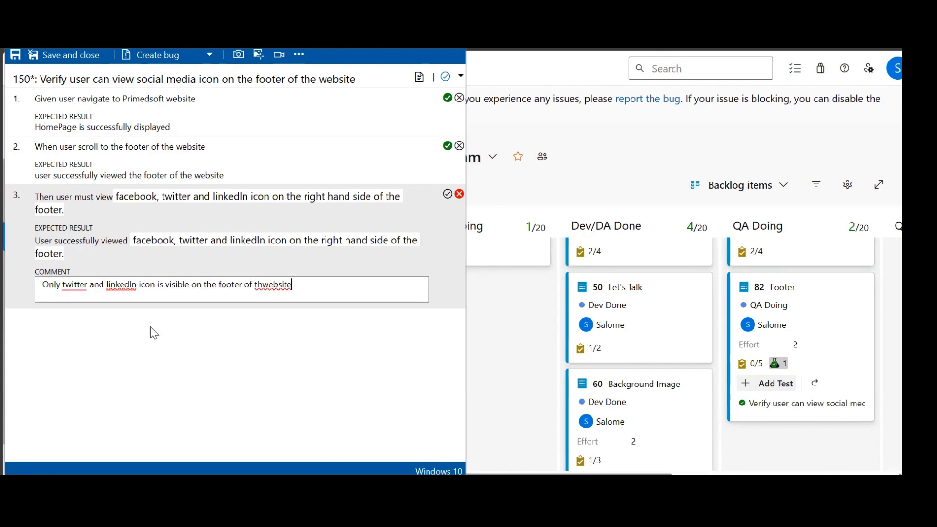
{"action": "left_click", "coordinate": [263, 285]}
{"action": "type", "text": "e"}
{"action": "left_click", "coordinate": [299, 284]}
{"action": "type", "text": "."}
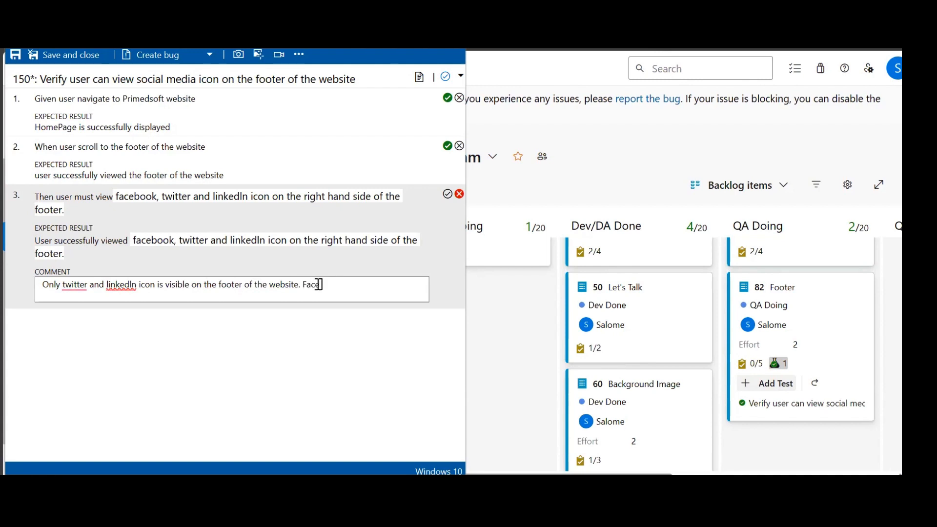
- Add "Facebook icon is not visible to the footer" to the step 3 comment and highlight that sentence
{"action": "type", "text": "Facebook icon is not visi"}
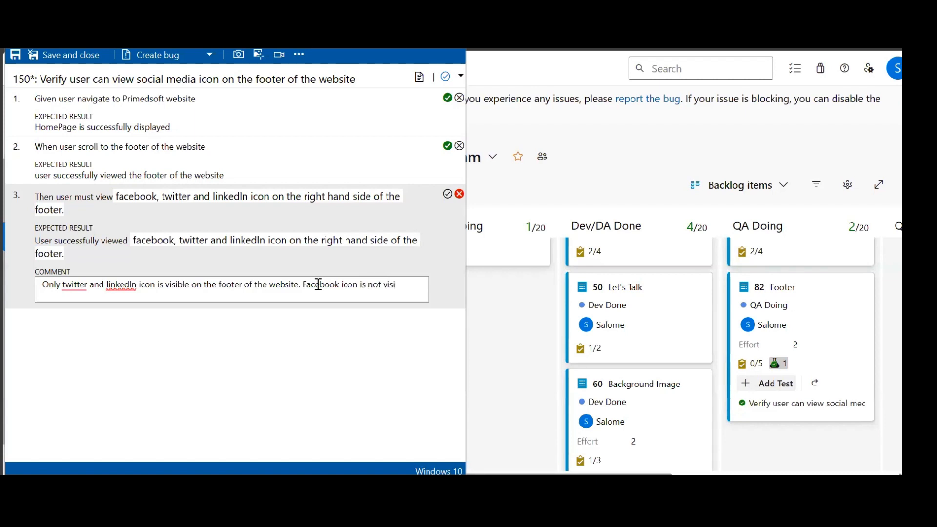
{"action": "type", "text": "ble to the f"}
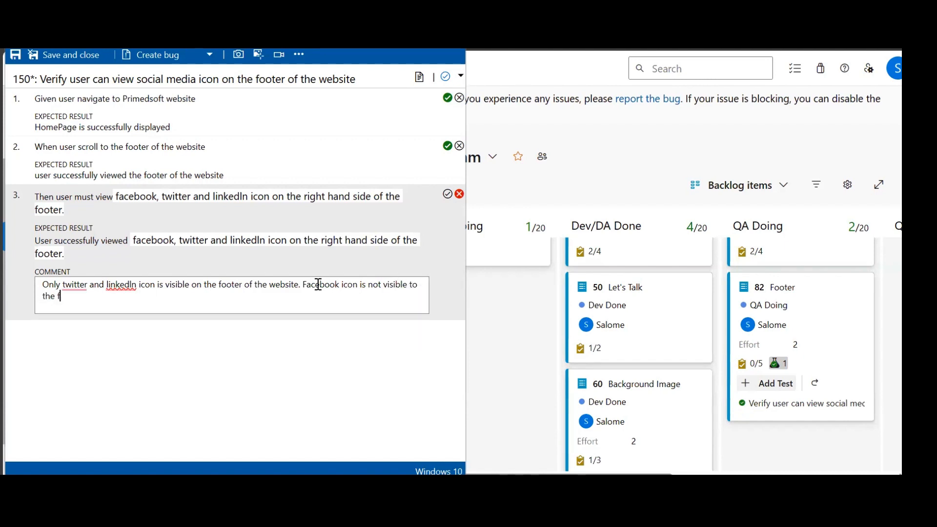
{"action": "type", "text": "ooter"}
{"action": "left_click_drag", "start_coordinate": [301, 285], "coordinate": [347, 292]}
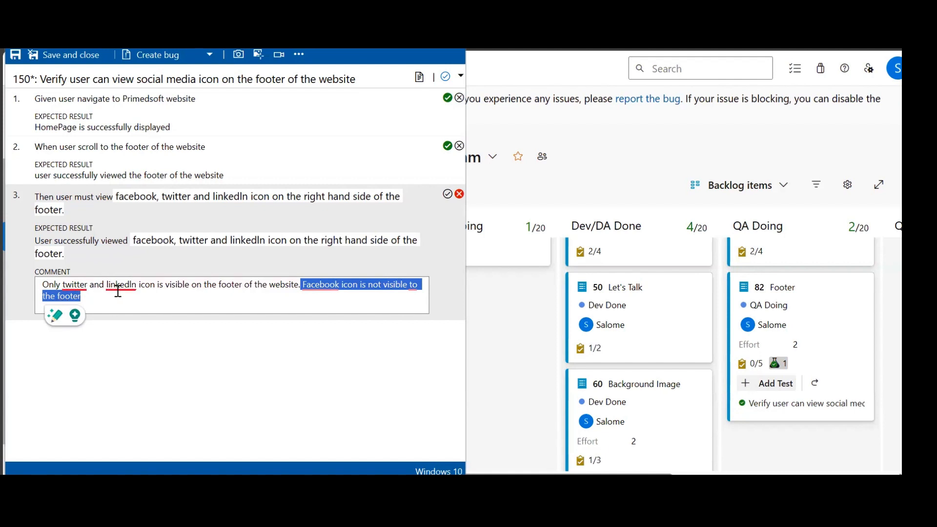
{"action": "mouse_move", "coordinate": [123, 284]}
{"action": "mouse_move", "coordinate": [341, 288]}
- Arrange the test runner and the website's footer side by side and capture a screenshot covering both windows
{"action": "mouse_move", "coordinate": [689, 490]}
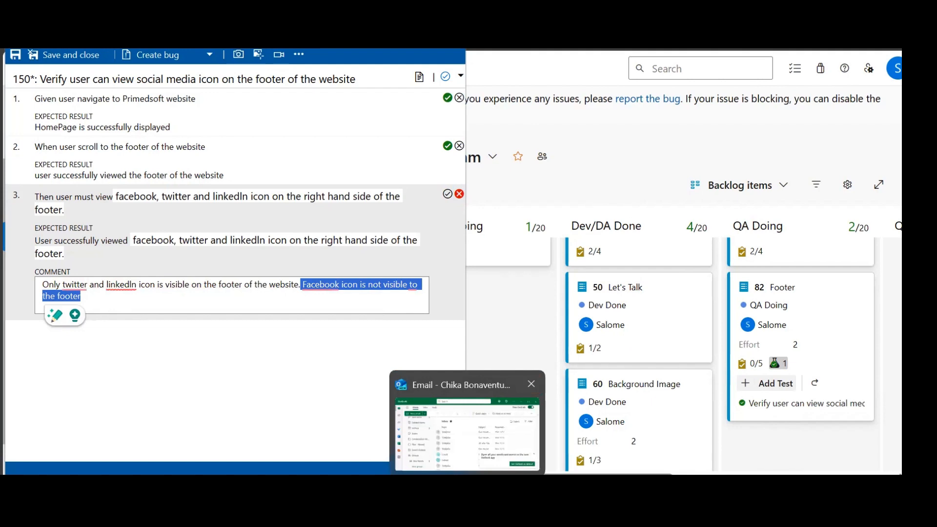
{"action": "mouse_move", "coordinate": [355, 487]}
{"action": "left_click", "coordinate": [528, 427]}
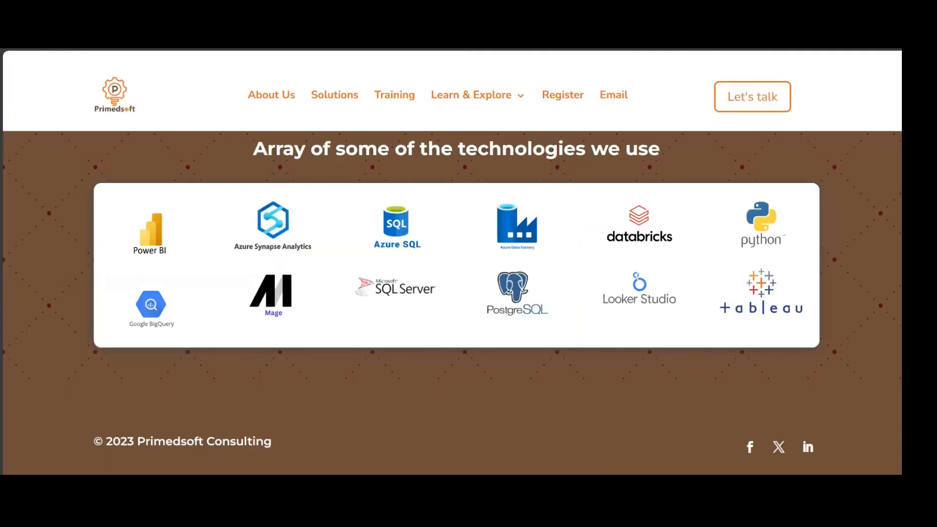
{"action": "left_click", "coordinate": [817, 60]}
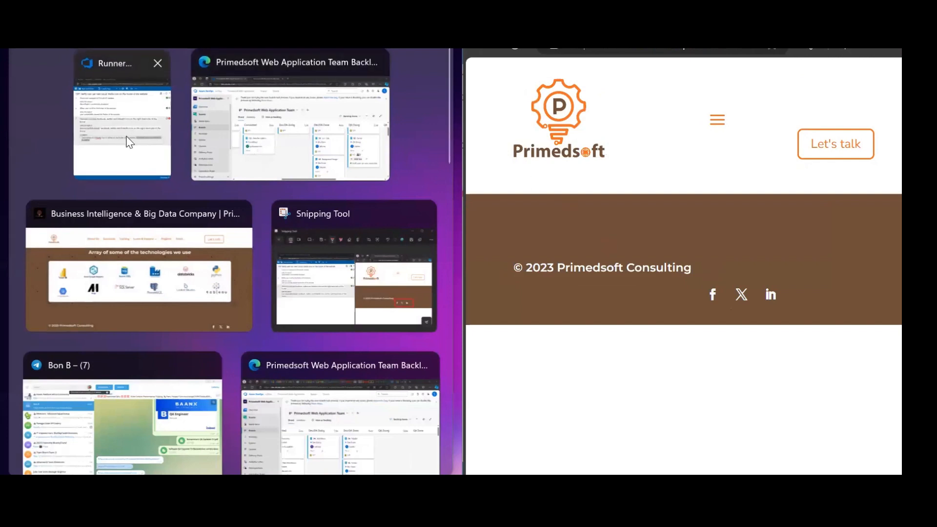
{"action": "left_click", "coordinate": [147, 117]}
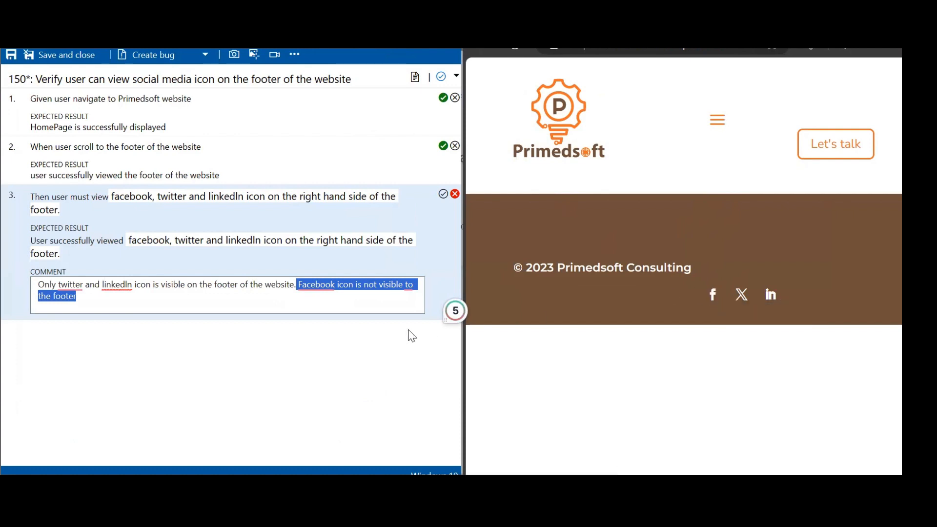
{"action": "key", "text": "super+shift+s"}
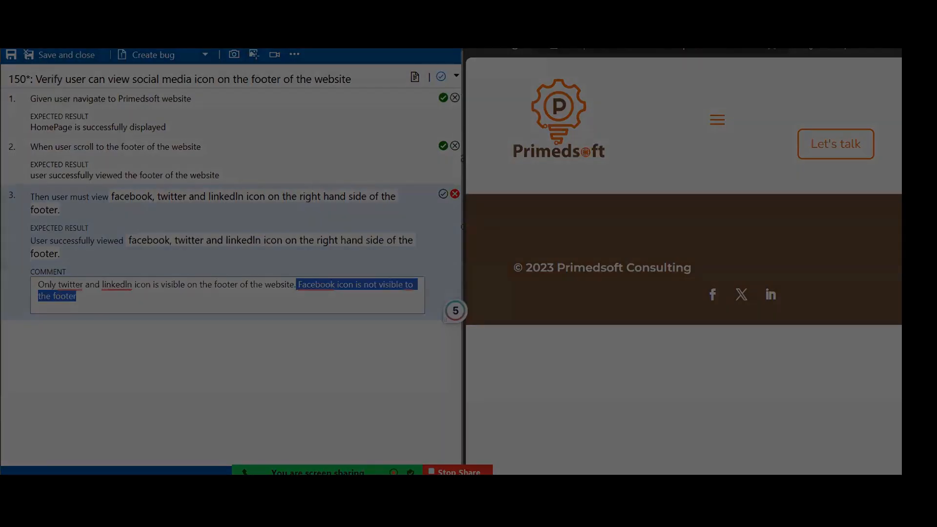
{"action": "left_click_drag", "start_coordinate": [1, 47], "coordinate": [901, 435]}
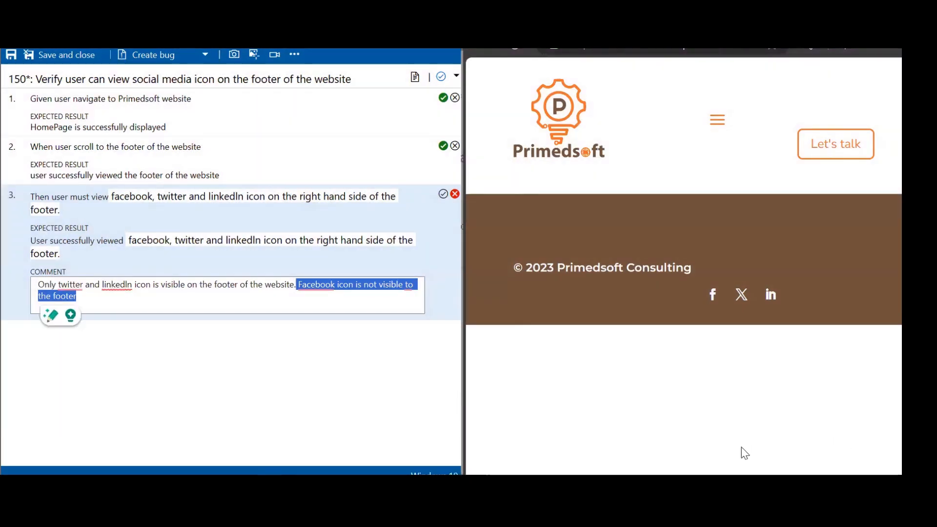
- Open the new screenshot in Snipping Tool for markup and dismiss the save error notice
{"action": "left_click", "coordinate": [688, 429]}
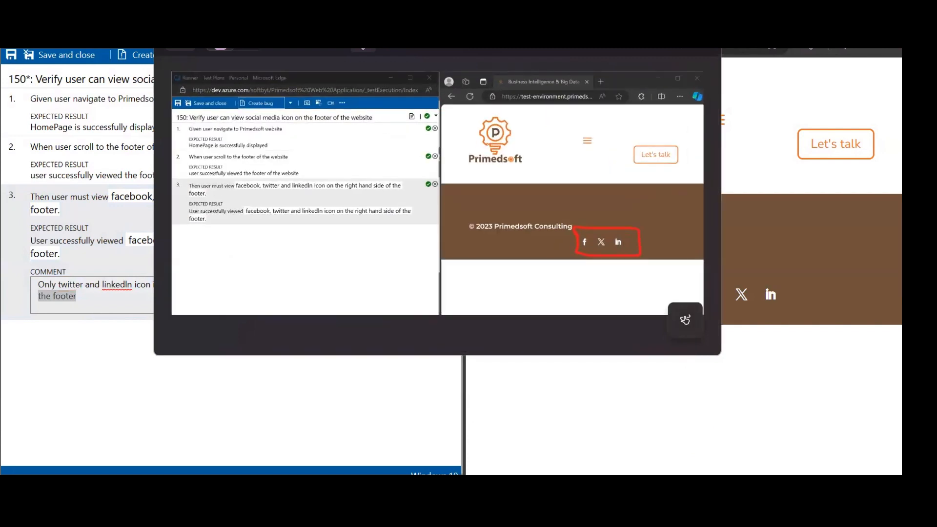
{"action": "left_click", "coordinate": [685, 319]}
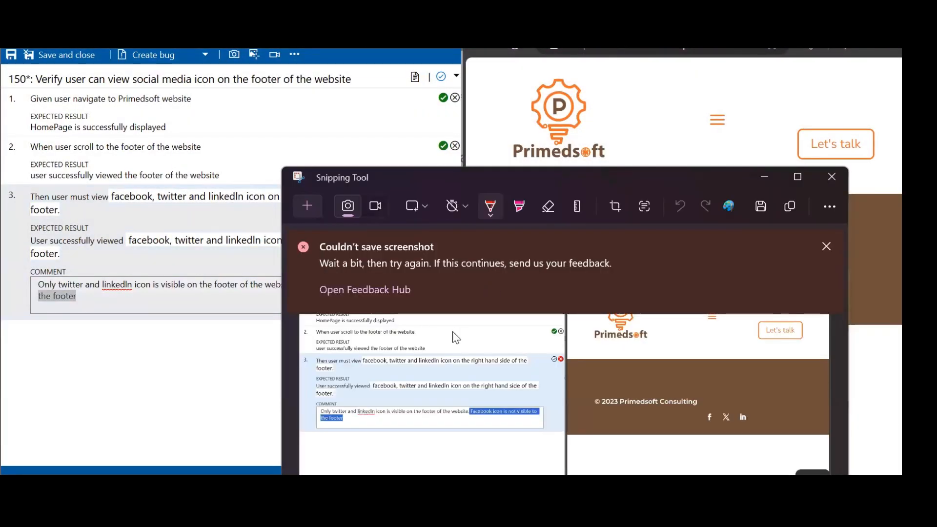
{"action": "scroll", "coordinate": [560, 347], "scroll_direction": "down", "scroll_amount": 1}
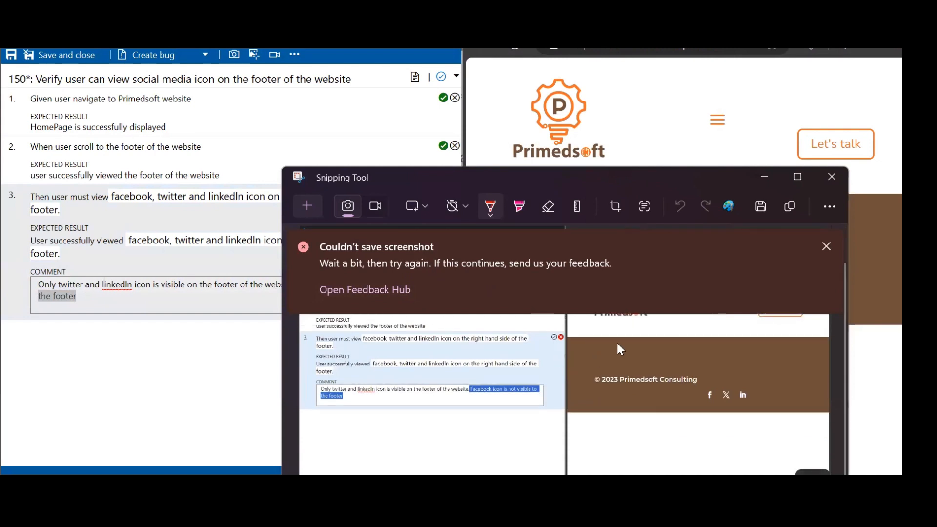
{"action": "left_click", "coordinate": [826, 245]}
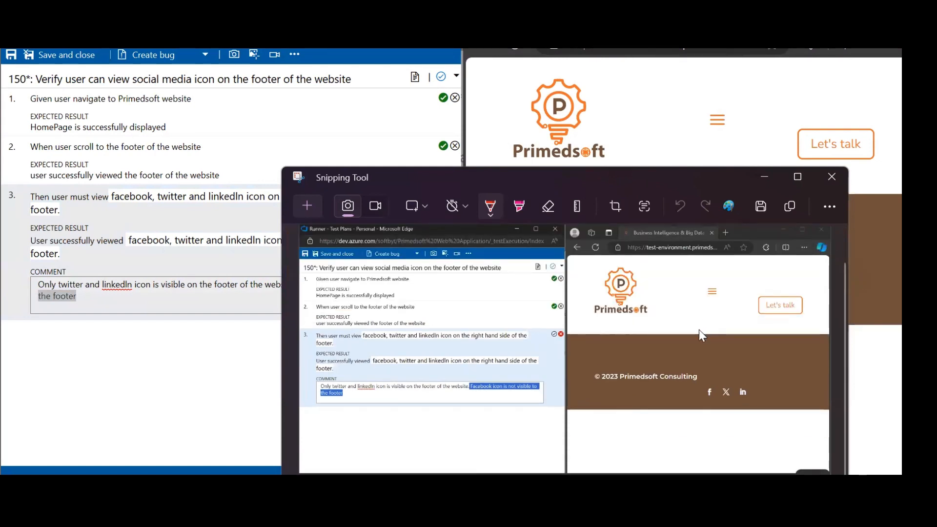
- Cover the Facebook icon and outline the footer's social media icons in red pen on the screenshot, and copy the marked-up image
{"action": "left_click", "coordinate": [489, 206]}
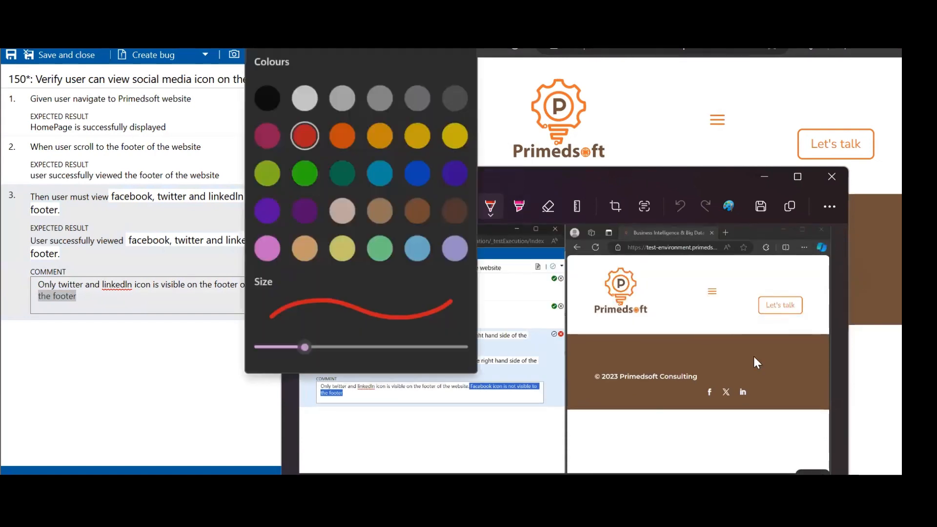
{"action": "left_click", "coordinate": [709, 390]}
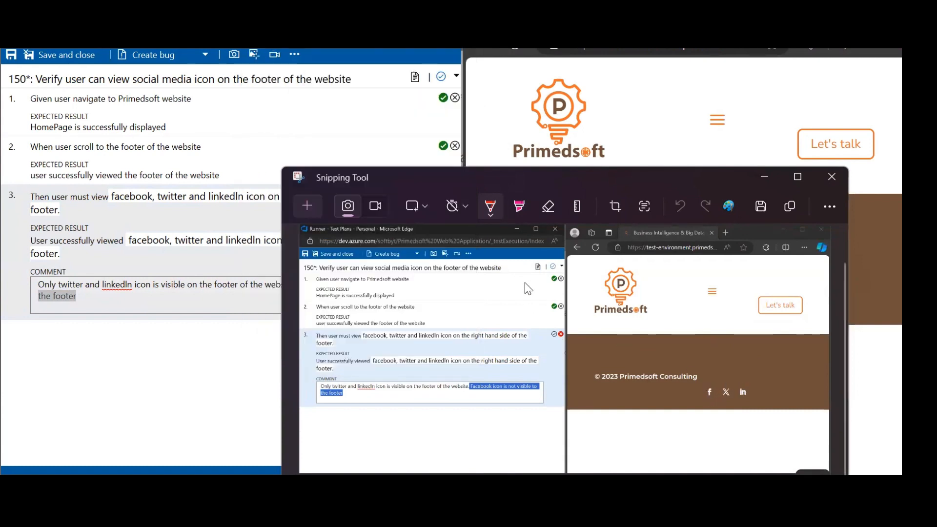
{"action": "left_click", "coordinate": [489, 209]}
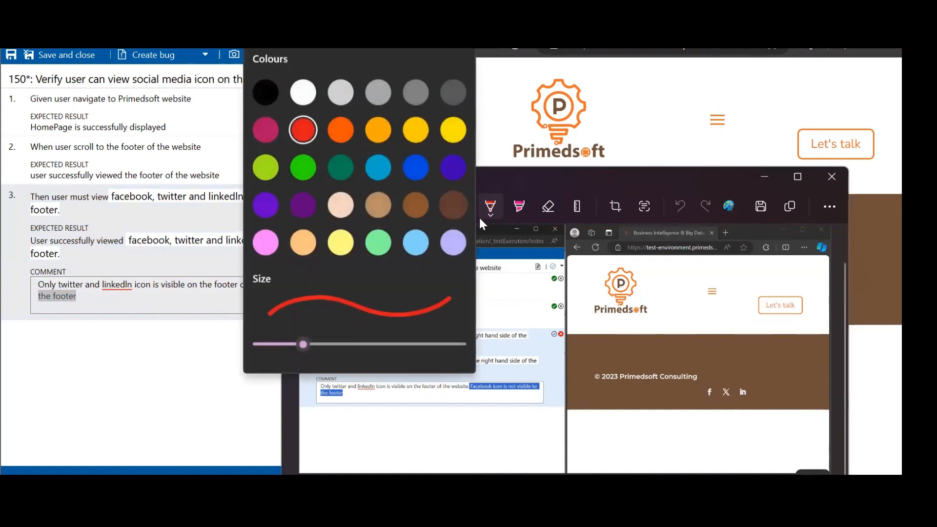
{"action": "left_click", "coordinate": [654, 279]}
{"action": "left_click", "coordinate": [549, 208]}
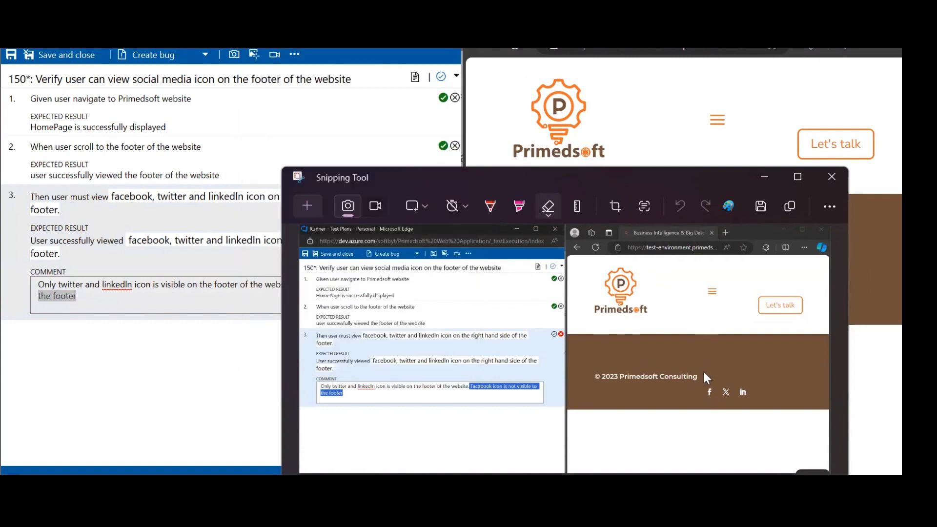
{"action": "left_click", "coordinate": [548, 213]}
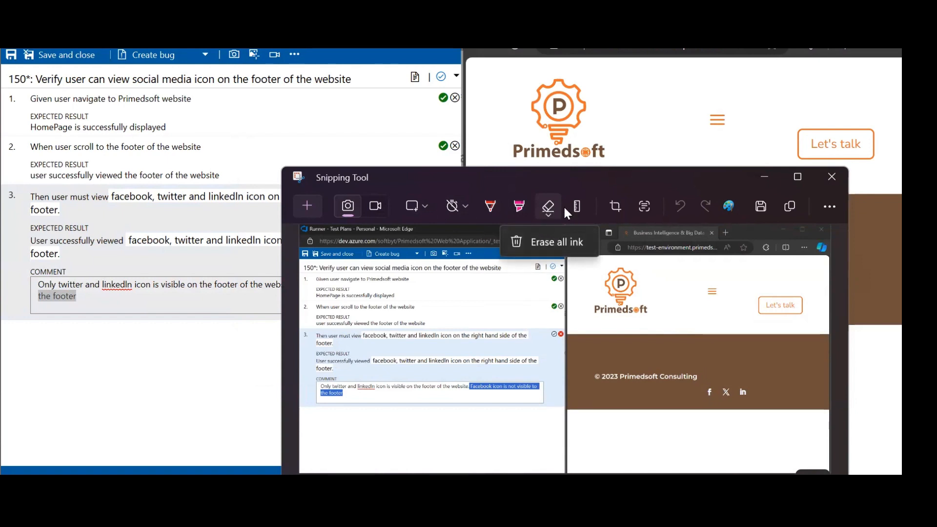
{"action": "left_click", "coordinate": [512, 207]}
{"action": "left_click", "coordinate": [491, 210]}
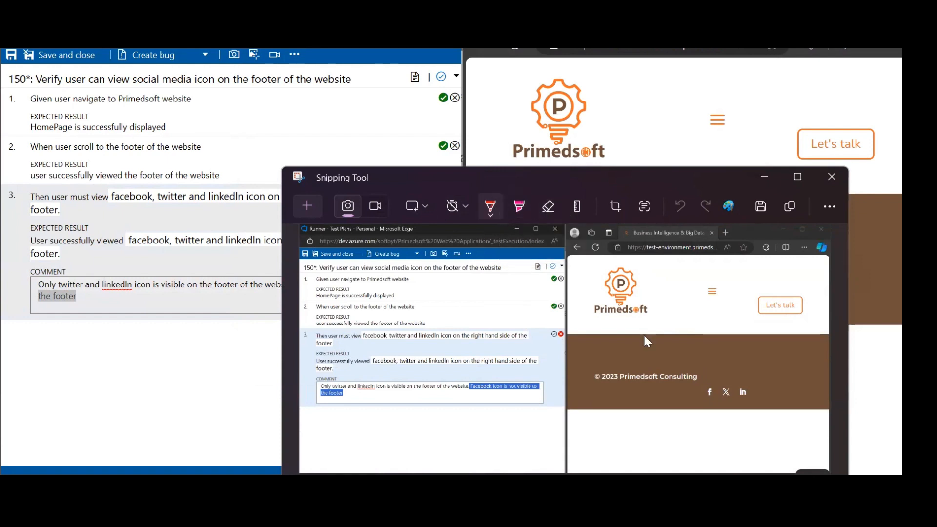
{"action": "mouse_move", "coordinate": [711, 390]}
{"action": "left_mouse_down"}
{"action": "mouse_move", "coordinate": [761, 383]}
{"action": "mouse_move", "coordinate": [717, 418]}
{"action": "mouse_move", "coordinate": [699, 390]}
{"action": "left_mouse_up"}
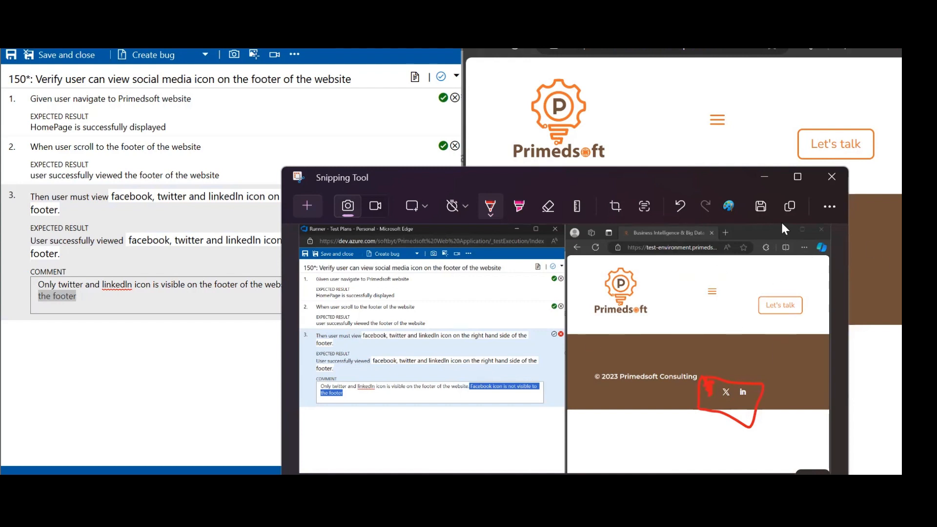
{"action": "left_click", "coordinate": [787, 210]}
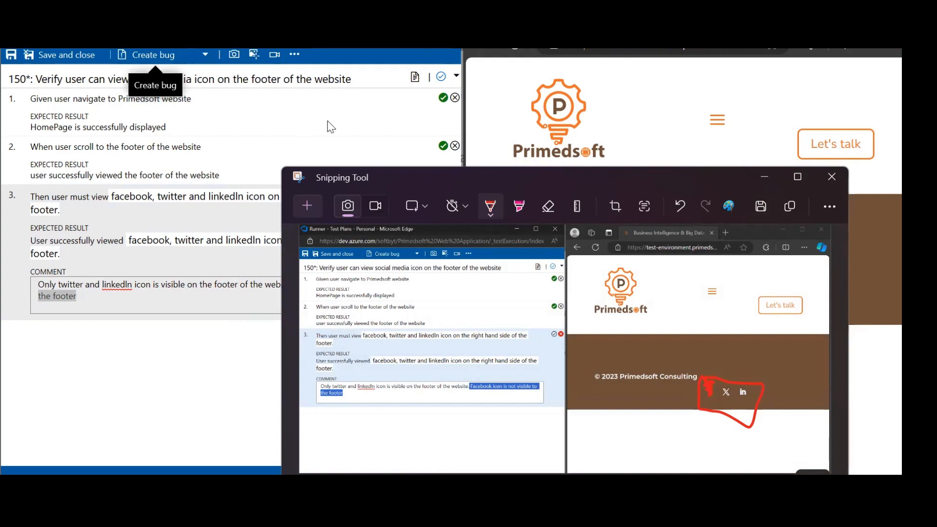
{"action": "left_click", "coordinate": [763, 176]}
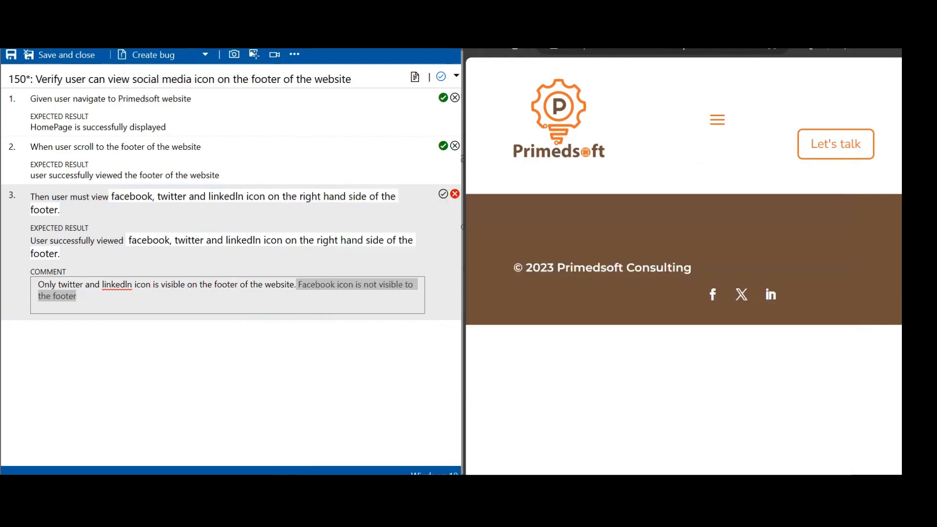
- Create a bug from the failed test case and review its prefilled repro steps
{"action": "left_click", "coordinate": [146, 58]}
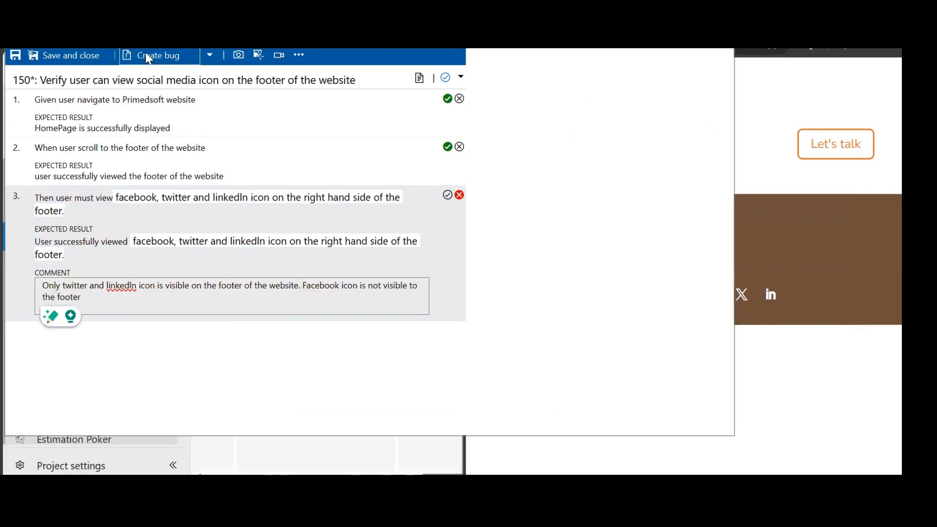
{"action": "scroll", "coordinate": [166, 306], "scroll_direction": "down", "scroll_amount": 4}
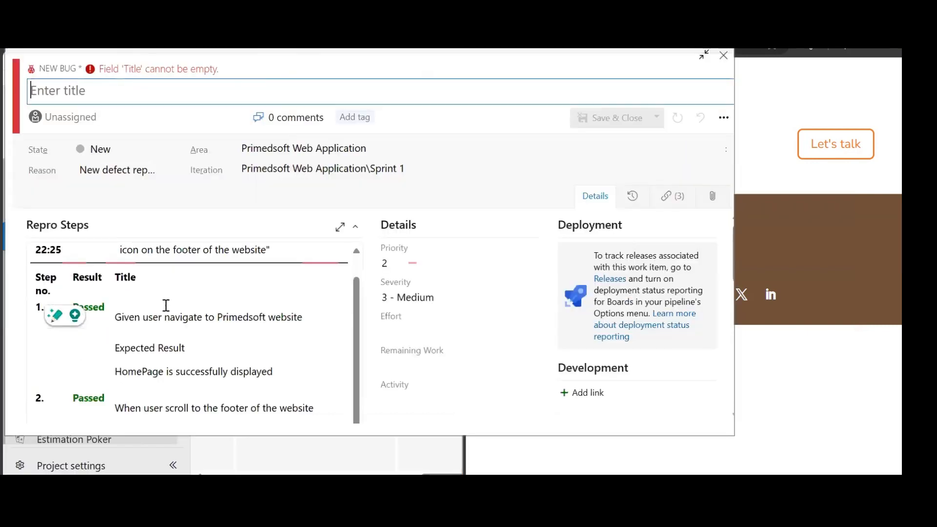
{"action": "scroll", "coordinate": [166, 306], "scroll_direction": "up", "scroll_amount": 4}
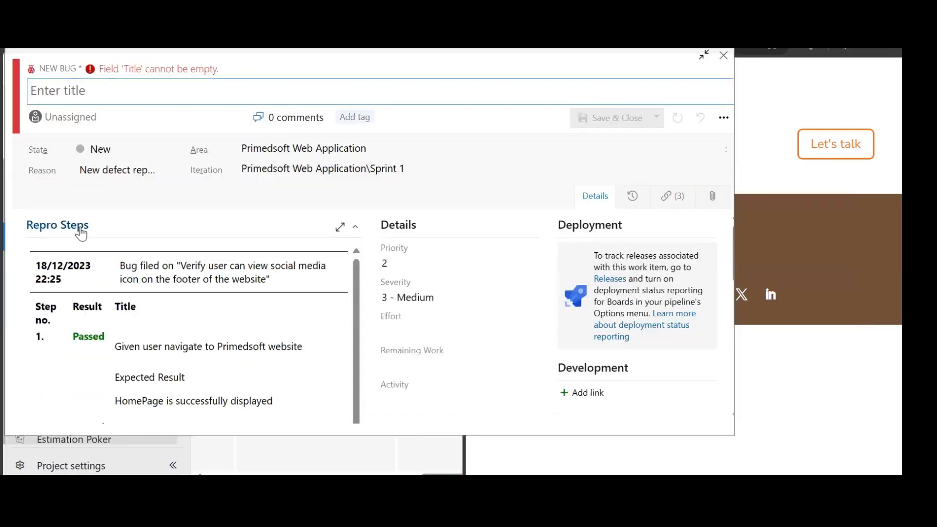
{"action": "scroll", "coordinate": [189, 341], "scroll_direction": "down", "scroll_amount": 3}
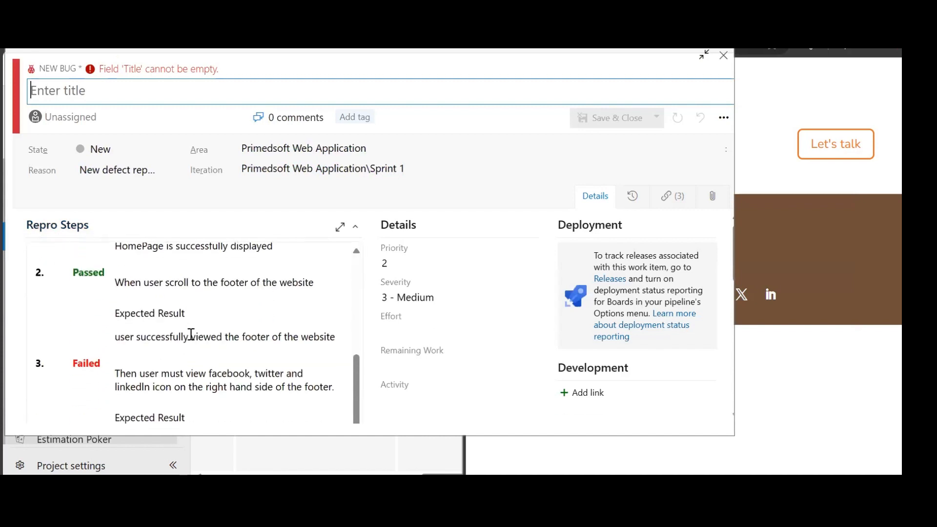
{"action": "scroll", "coordinate": [385, 331], "scroll_direction": "down", "scroll_amount": 4}
{"action": "scroll", "coordinate": [388, 326], "scroll_direction": "up", "scroll_amount": 4}
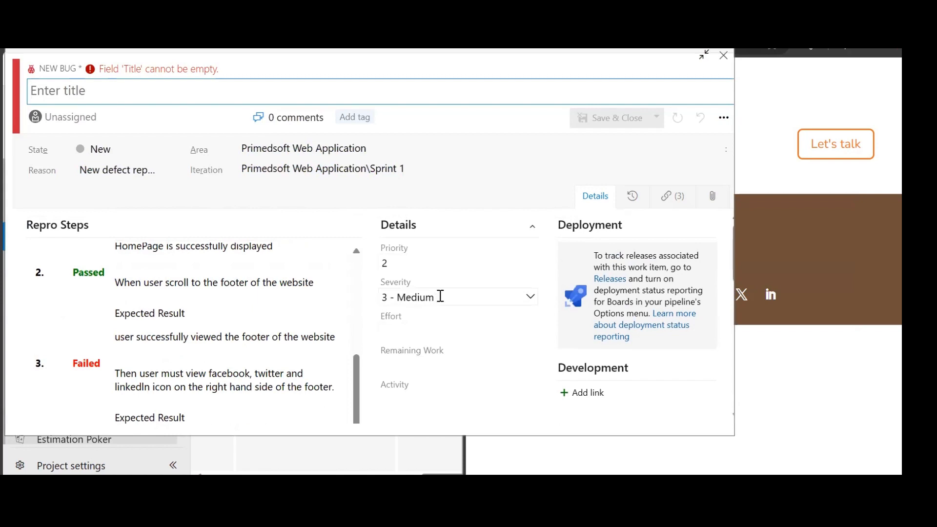
- Paste the annotated screenshot into the new bug's Discussion comment
{"action": "scroll", "coordinate": [353, 341], "scroll_direction": "down", "scroll_amount": 6}
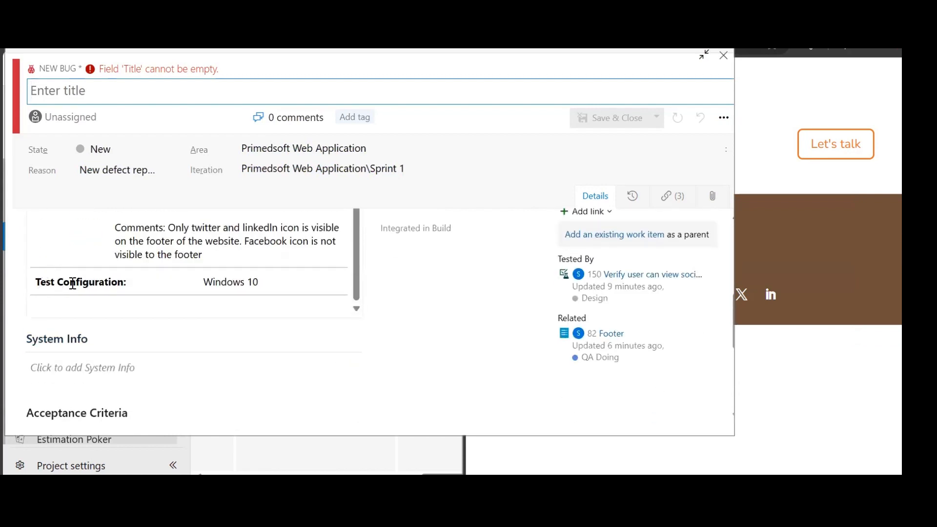
{"action": "scroll", "coordinate": [288, 290], "scroll_direction": "down", "scroll_amount": 4}
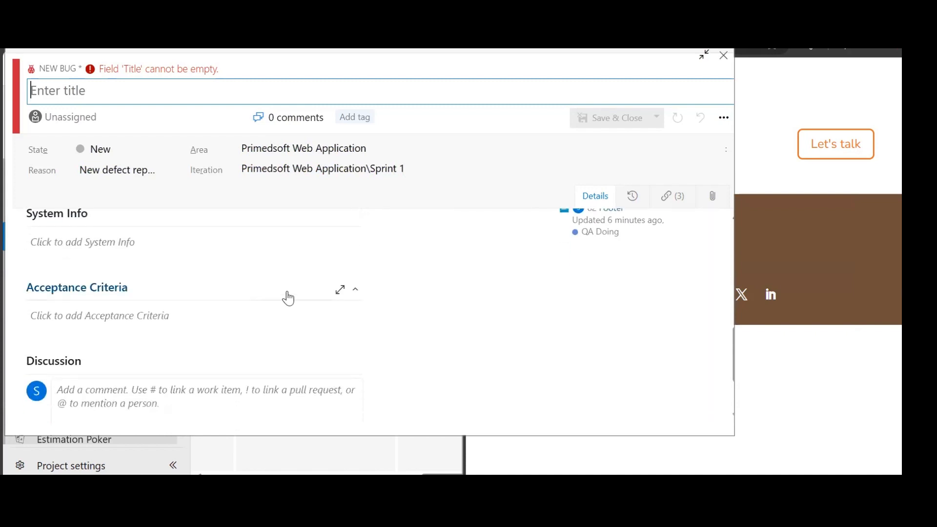
{"action": "scroll", "coordinate": [259, 305], "scroll_direction": "down", "scroll_amount": 1}
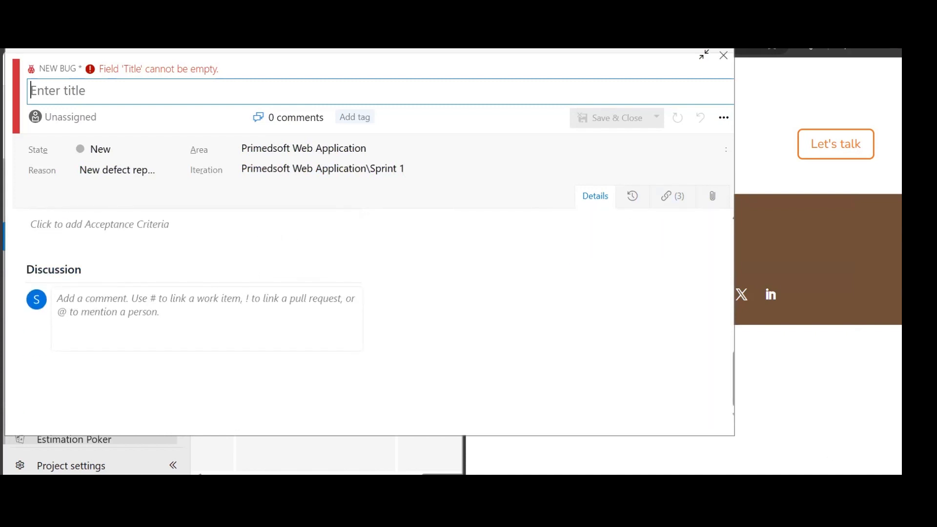
{"action": "left_click", "coordinate": [88, 314]}
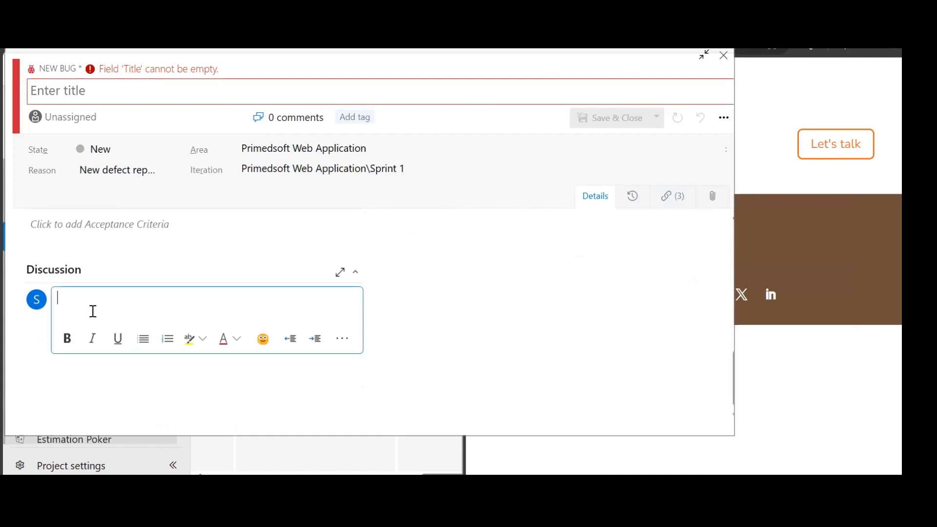
{"action": "key", "text": "ctrl+v"}
- Title the new bug "Facebook icon is not visible on the footer"
{"action": "scroll", "coordinate": [176, 283], "scroll_direction": "up", "scroll_amount": 3}
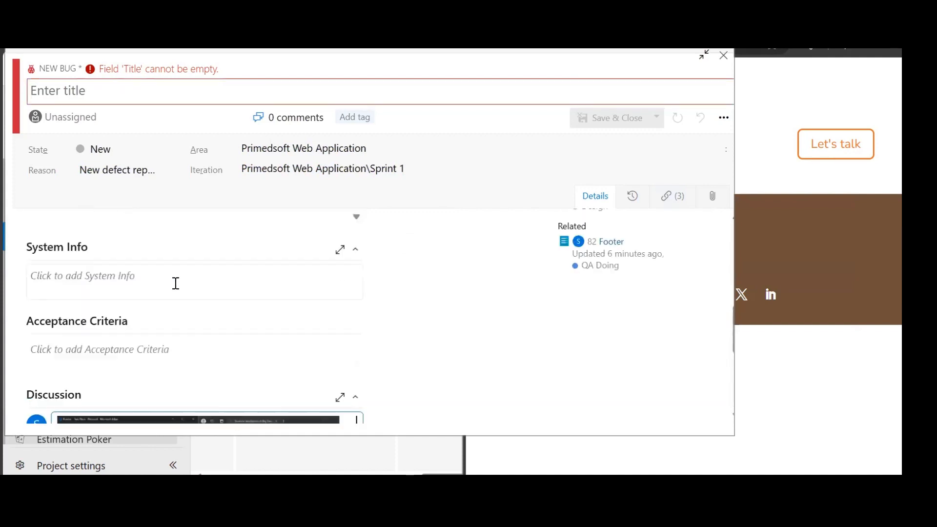
{"action": "scroll", "coordinate": [176, 282], "scroll_direction": "up", "scroll_amount": 1}
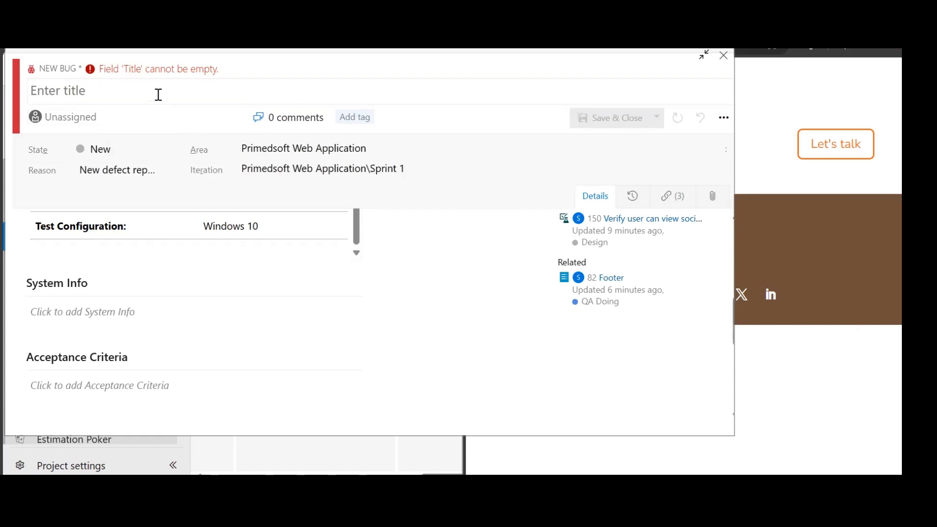
{"action": "left_click", "coordinate": [65, 100]}
{"action": "left_click", "coordinate": [65, 93]}
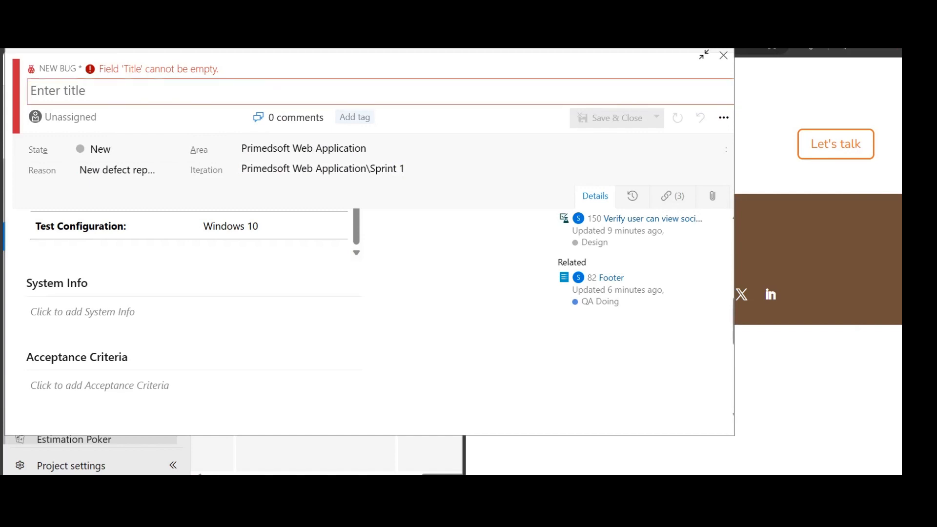
{"action": "left_click", "coordinate": [40, 91]}
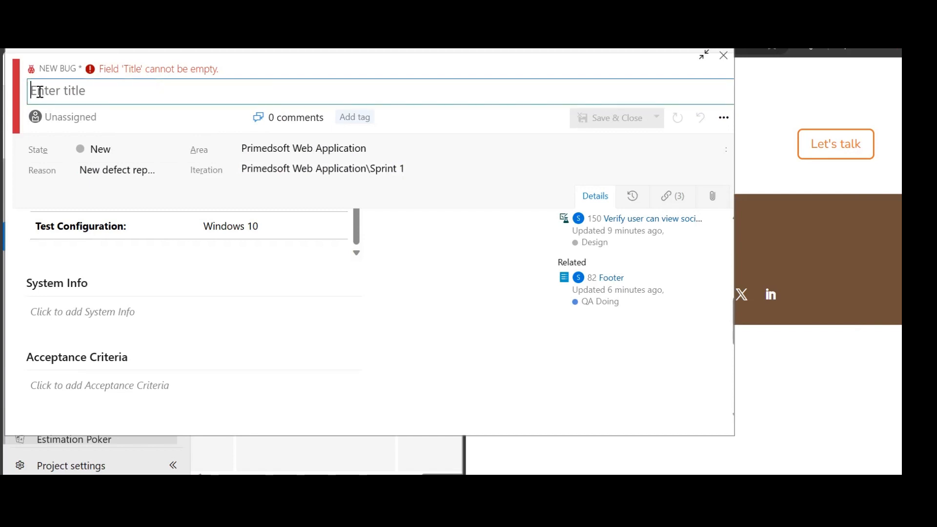
{"action": "type", "text": "Face"}
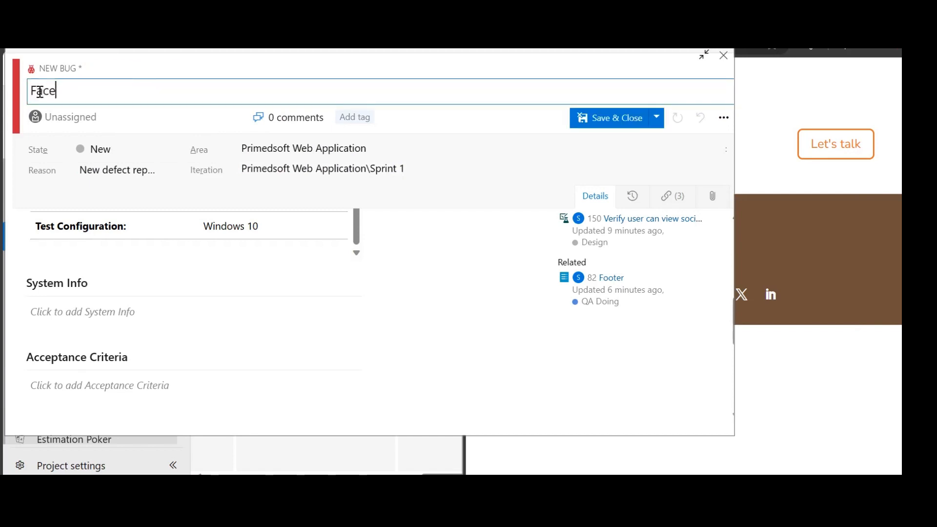
{"action": "type", "text": "book icon"}
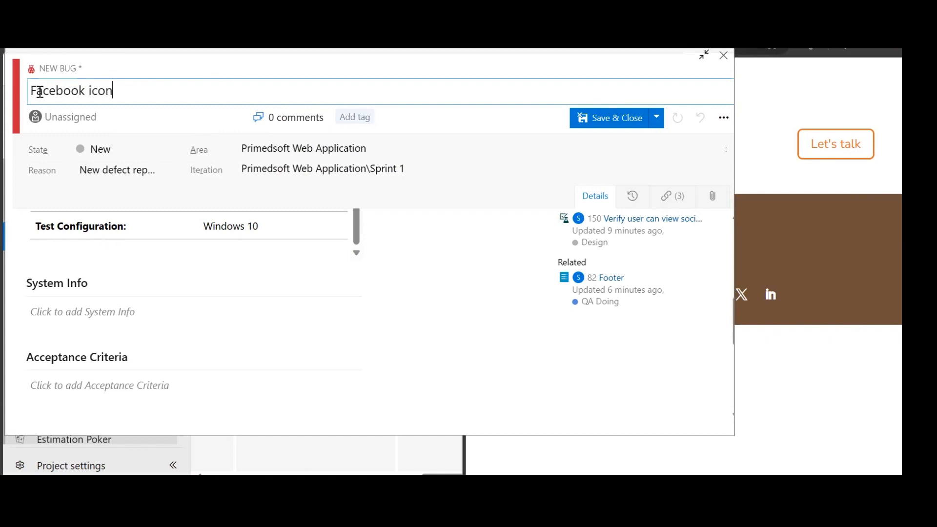
{"action": "type", "text": " is not visibl"}
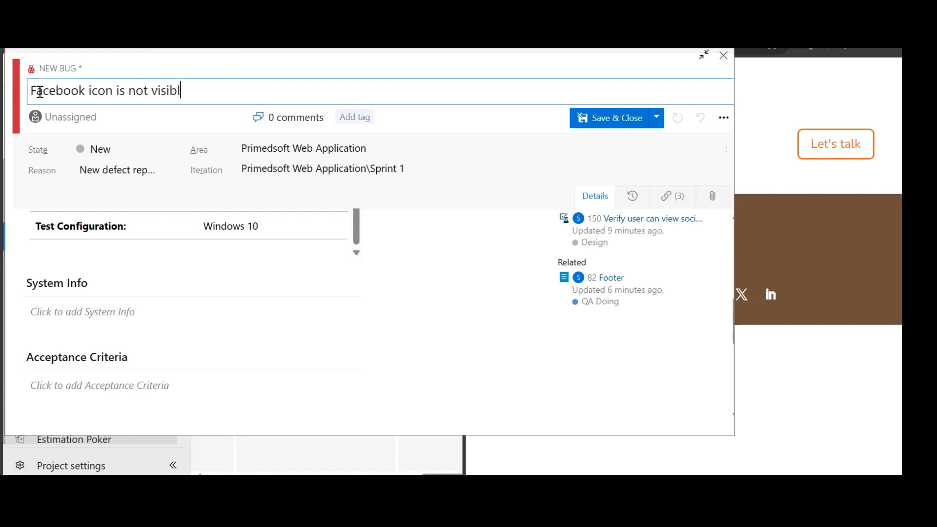
{"action": "type", "text": "e on the footer"}
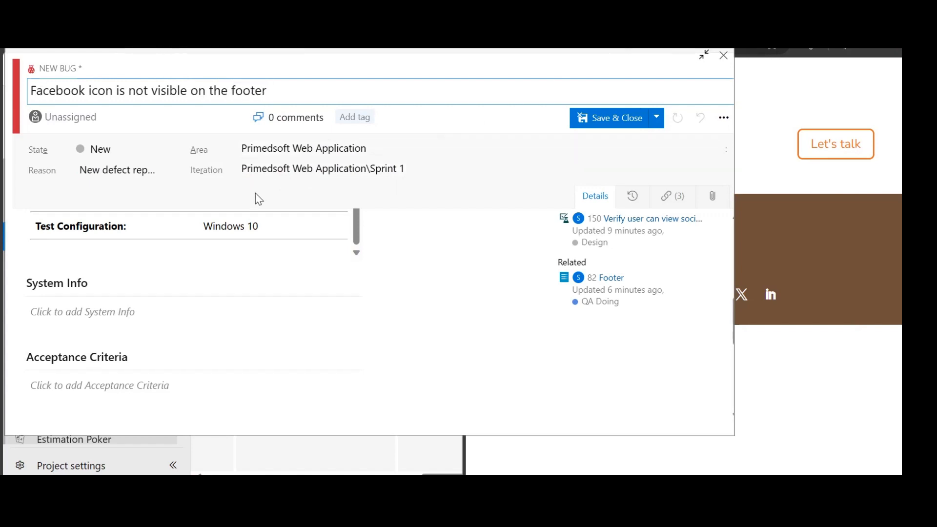
- Enter "browser Chrome" in the new bug's System Info, correcting the misspelled word "browser"
{"action": "scroll", "coordinate": [246, 234], "scroll_direction": "down", "scroll_amount": 2}
{"action": "scroll", "coordinate": [65, 347], "scroll_direction": "down", "scroll_amount": 5}
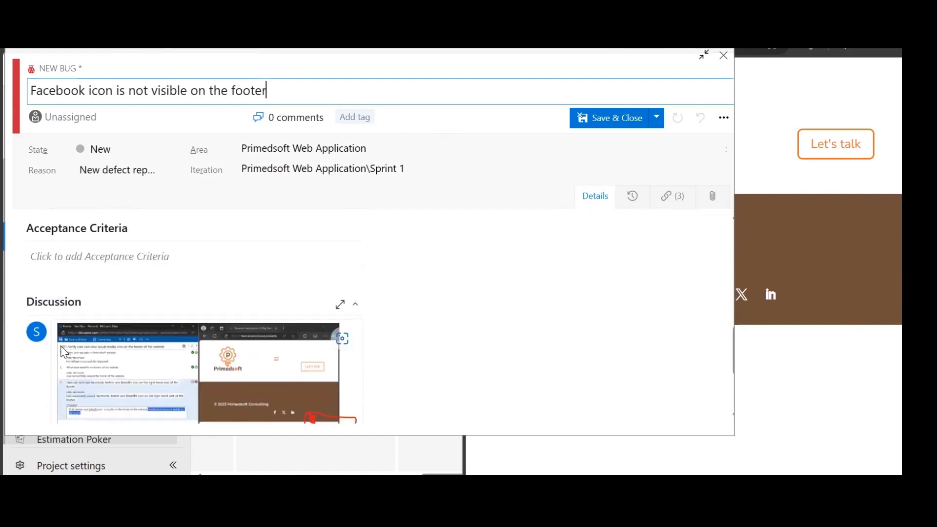
{"action": "scroll", "coordinate": [86, 291], "scroll_direction": "up", "scroll_amount": 6}
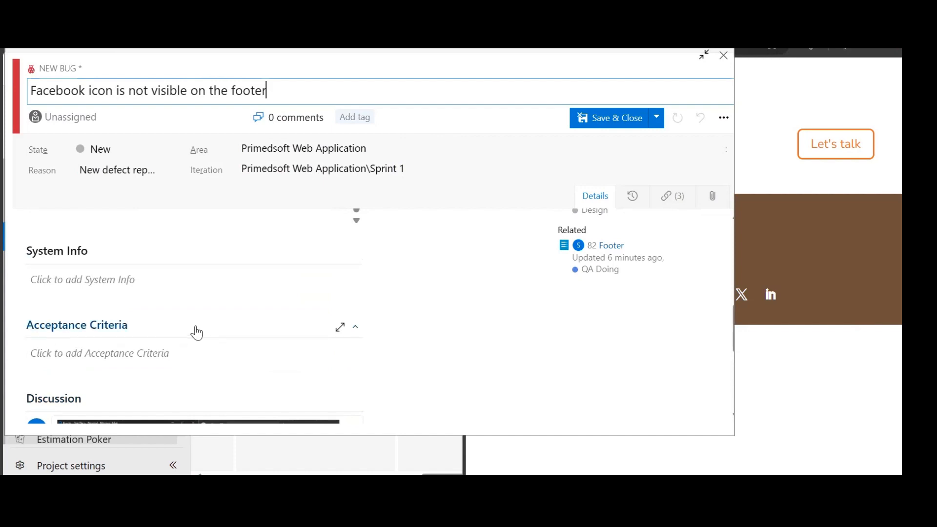
{"action": "scroll", "coordinate": [219, 332], "scroll_direction": "up", "scroll_amount": 3}
{"action": "scroll", "coordinate": [220, 329], "scroll_direction": "up", "scroll_amount": 5}
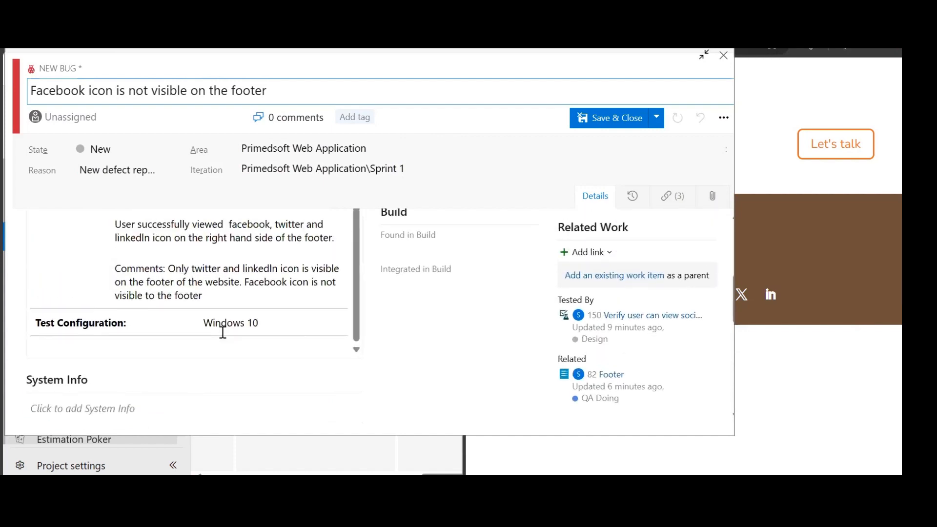
{"action": "scroll", "coordinate": [187, 335], "scroll_direction": "down", "scroll_amount": 3}
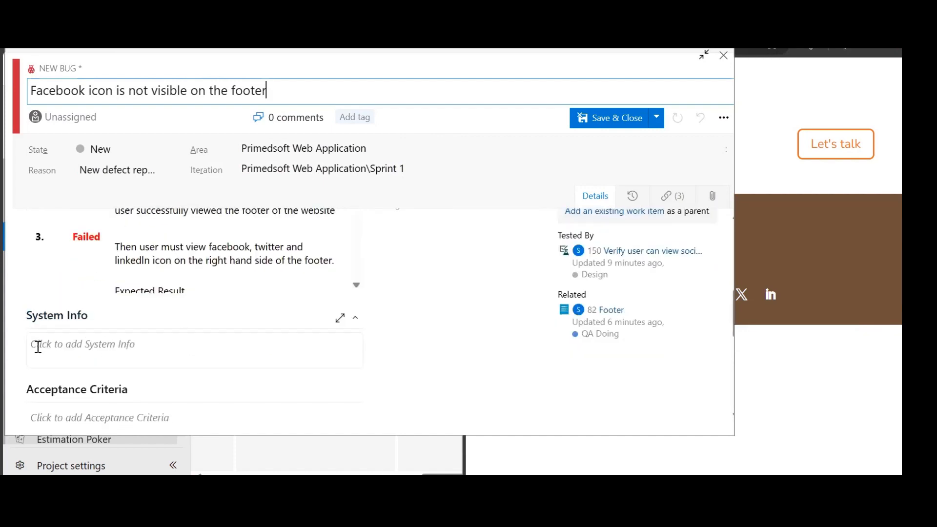
{"action": "left_click", "coordinate": [63, 310]}
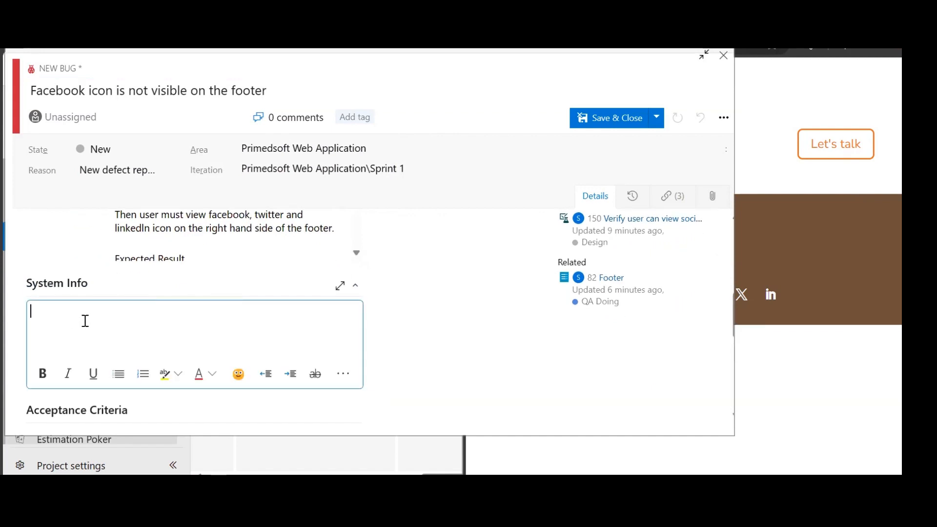
{"action": "scroll", "coordinate": [71, 307], "scroll_direction": "up", "scroll_amount": 2}
{"action": "scroll", "coordinate": [72, 307], "scroll_direction": "down", "scroll_amount": 6}
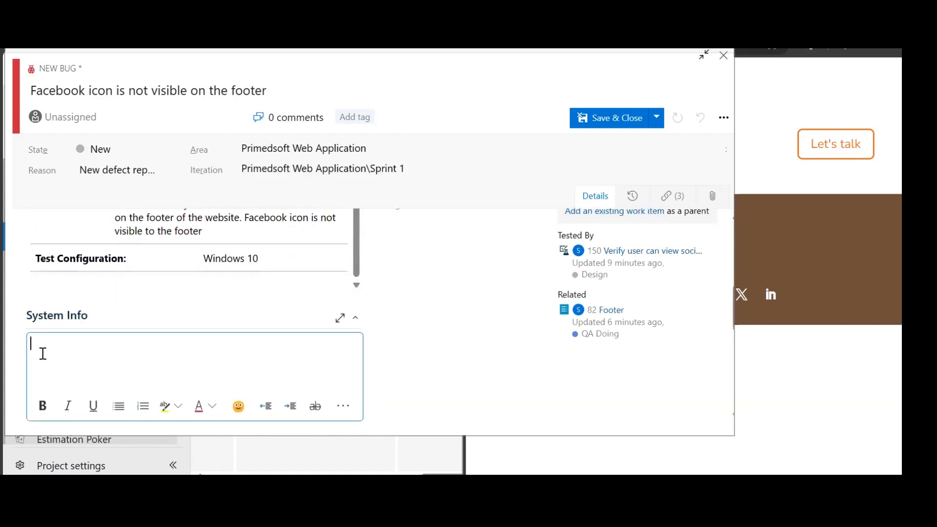
{"action": "type", "text": "broswer"}
{"action": "left_click", "coordinate": [55, 344]}
{"action": "key", "text": "BackSpace"}
{"action": "right_click", "coordinate": [50, 348]}
{"action": "left_click", "coordinate": [55, 385]}
{"action": "type", "text": "Chrom"}
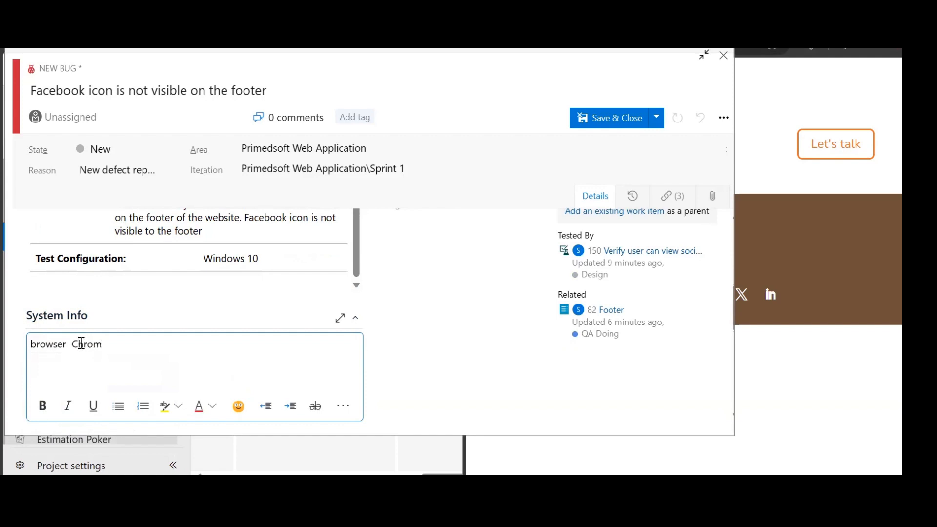
{"action": "type", "text": "e"}
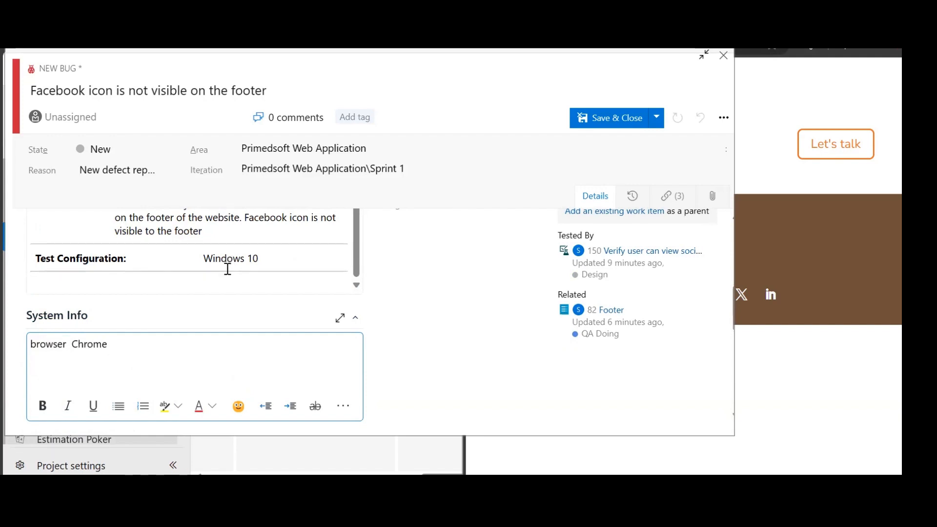
- Add a colon before "Chrome" and capitalize the first word so the System Info reads "Browser : Chrome"
{"action": "type", "text": ":"}
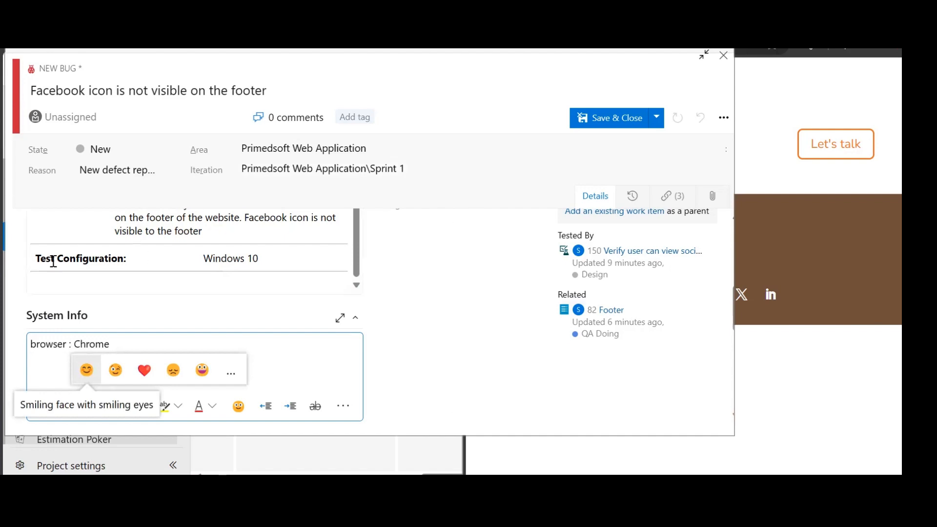
{"action": "left_click", "coordinate": [37, 342]}
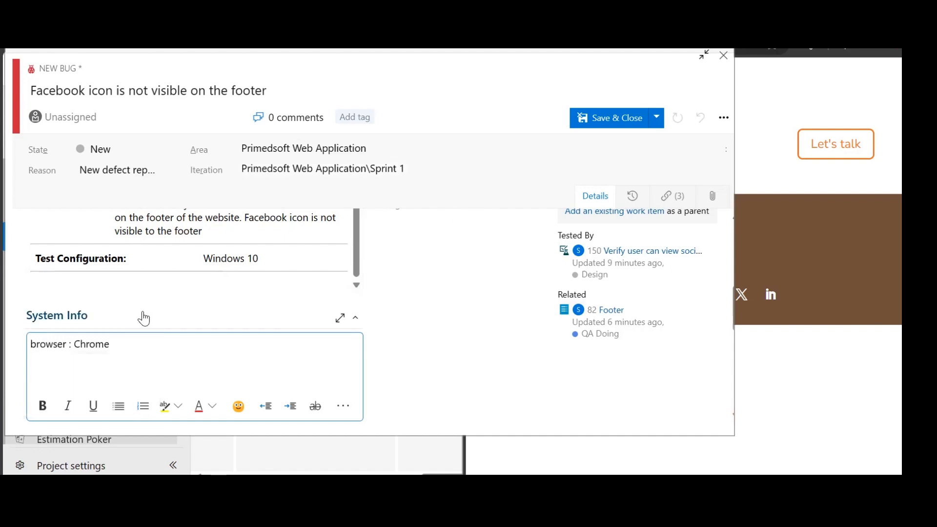
{"action": "mouse_move", "coordinate": [34, 345]}
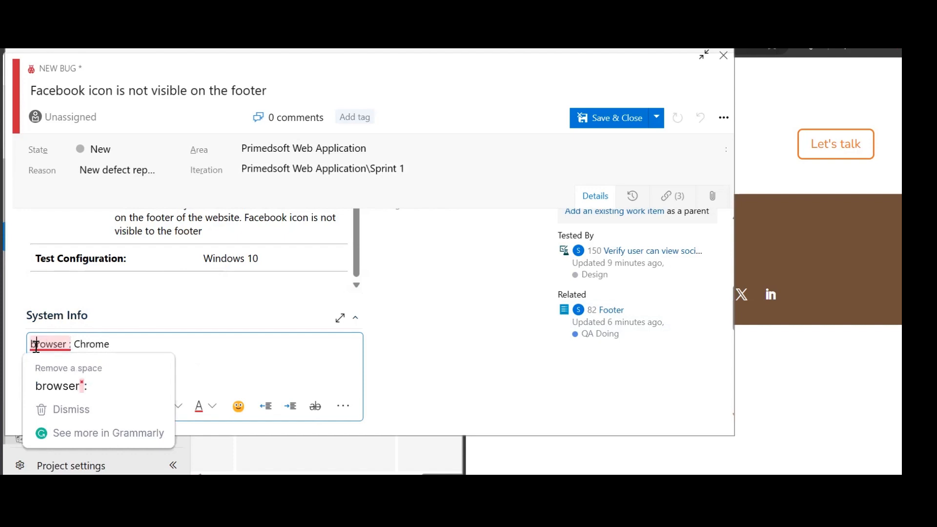
{"action": "key", "text": "BackSpace"}
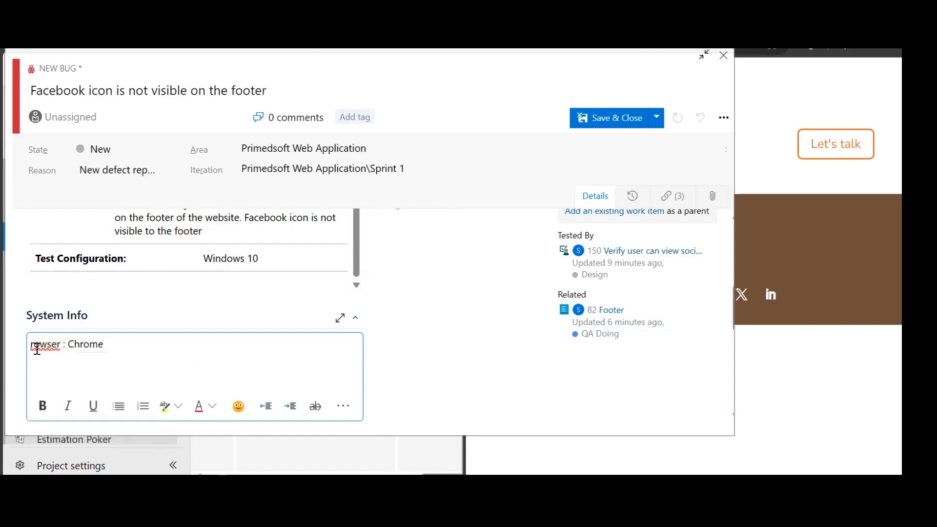
{"action": "type", "text": "B"}
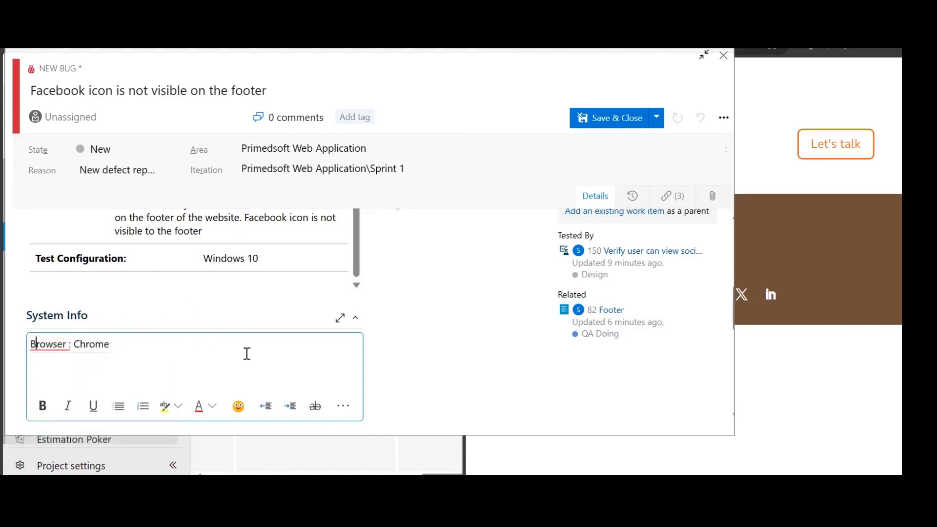
- Save and close the new bug, and save and close the test run for test case 150
{"action": "scroll", "coordinate": [244, 352], "scroll_direction": "down", "scroll_amount": 1}
{"action": "scroll", "coordinate": [244, 337], "scroll_direction": "down", "scroll_amount": 2}
{"action": "scroll", "coordinate": [244, 312], "scroll_direction": "up", "scroll_amount": 4}
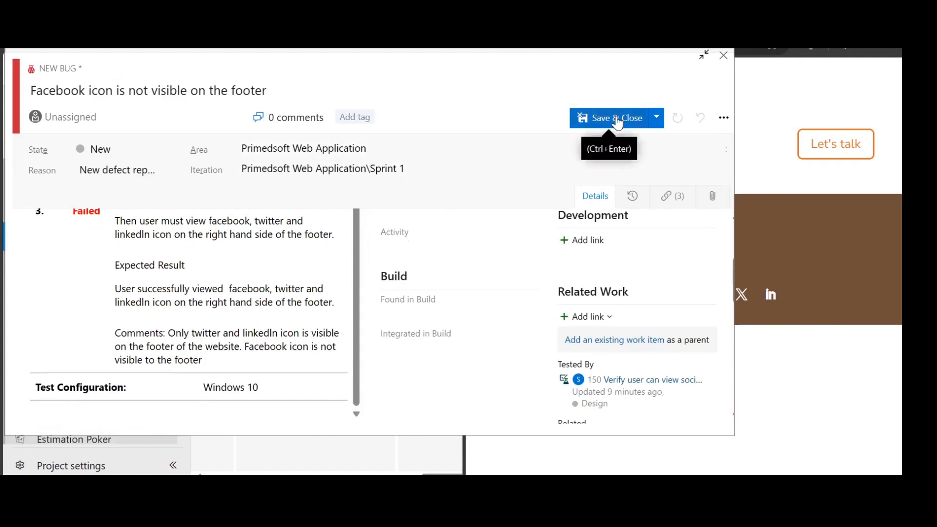
{"action": "left_click", "coordinate": [617, 122]}
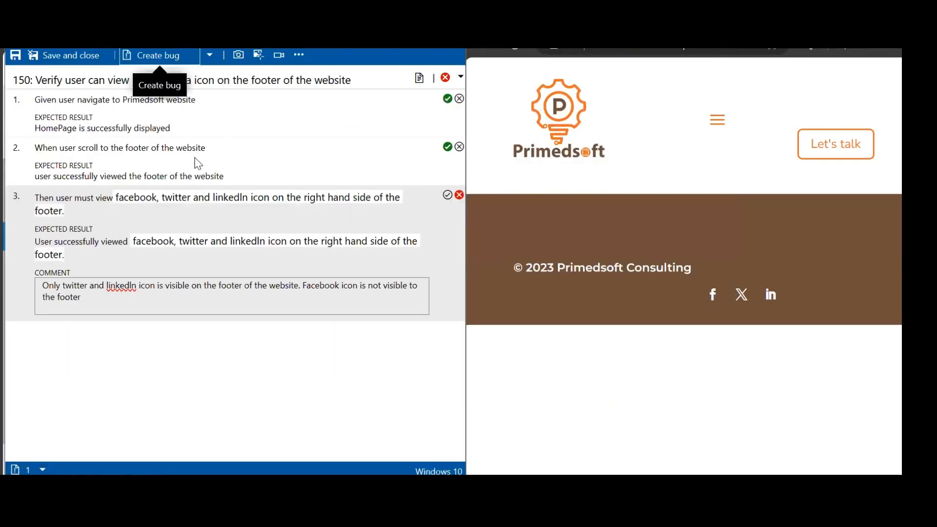
{"action": "left_click", "coordinate": [71, 58]}
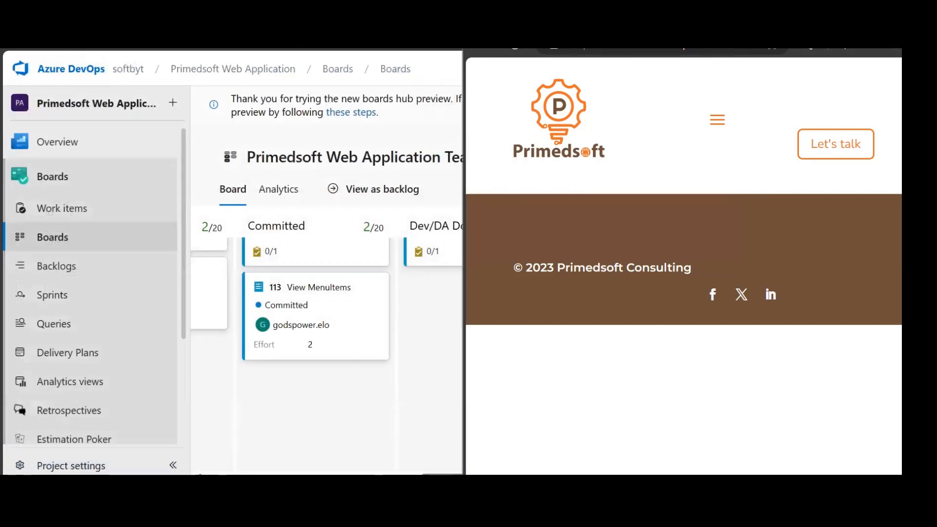
- Open the Footer backlog item from QA Doing, examine its related work and acceptance criteria, and close it
{"action": "scroll", "coordinate": [731, 323], "scroll_direction": "down", "scroll_amount": 2}
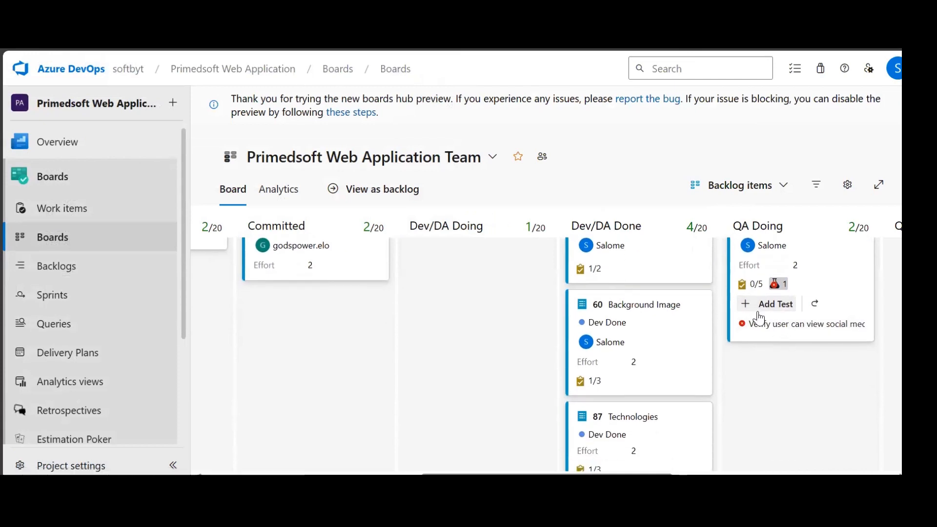
{"action": "scroll", "coordinate": [764, 337], "scroll_direction": "up", "scroll_amount": 2}
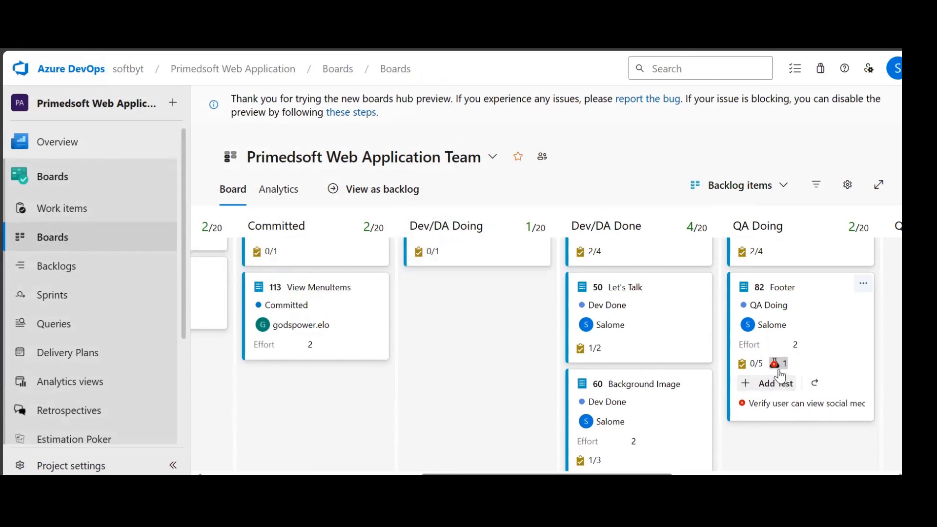
{"action": "left_click", "coordinate": [776, 293]}
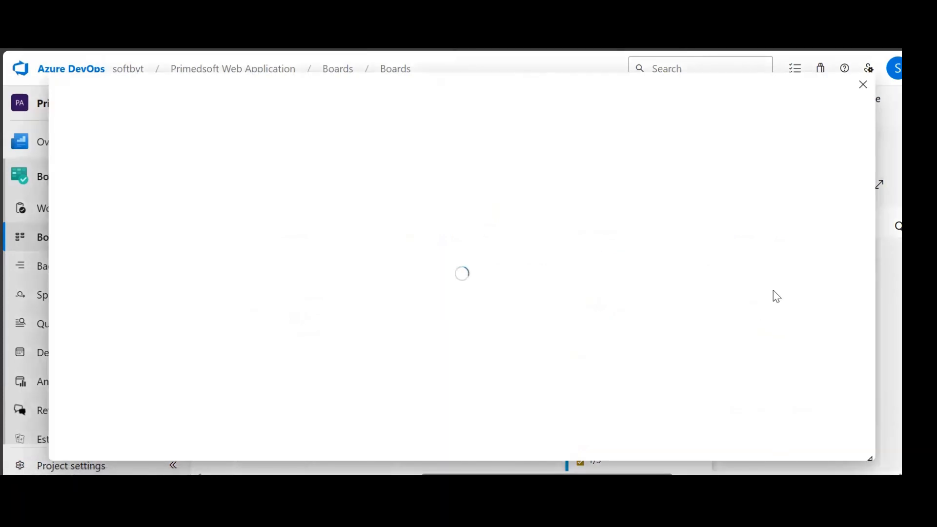
{"action": "scroll", "coordinate": [749, 303], "scroll_direction": "down", "scroll_amount": 6}
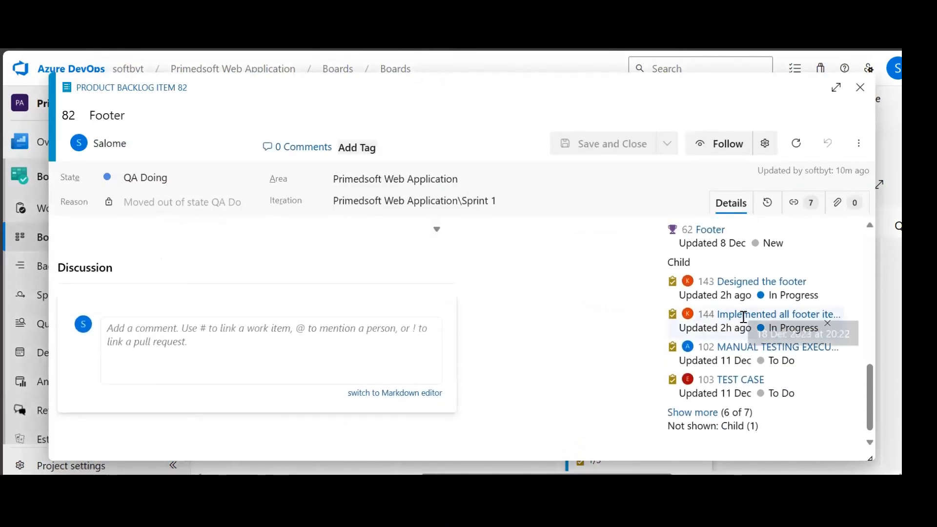
{"action": "scroll", "coordinate": [696, 333], "scroll_direction": "up", "scroll_amount": 3}
{"action": "scroll", "coordinate": [718, 336], "scroll_direction": "down", "scroll_amount": 3}
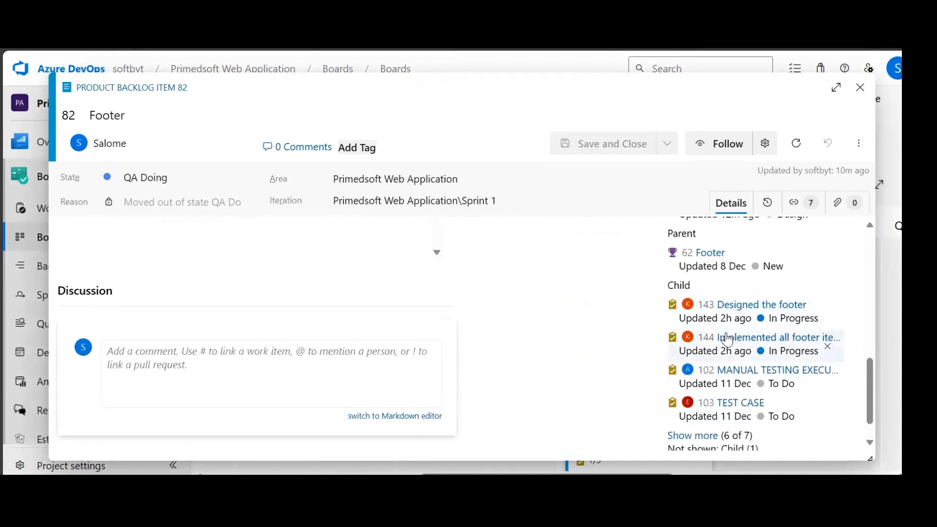
{"action": "scroll", "coordinate": [736, 346], "scroll_direction": "up", "scroll_amount": 5}
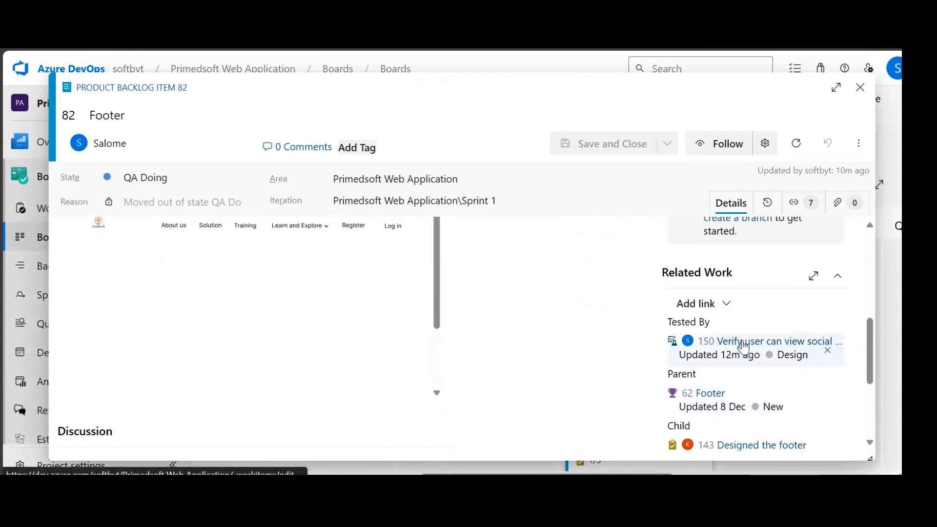
{"action": "scroll", "coordinate": [743, 347], "scroll_direction": "up", "scroll_amount": 5}
{"action": "scroll", "coordinate": [631, 312], "scroll_direction": "down", "scroll_amount": 2}
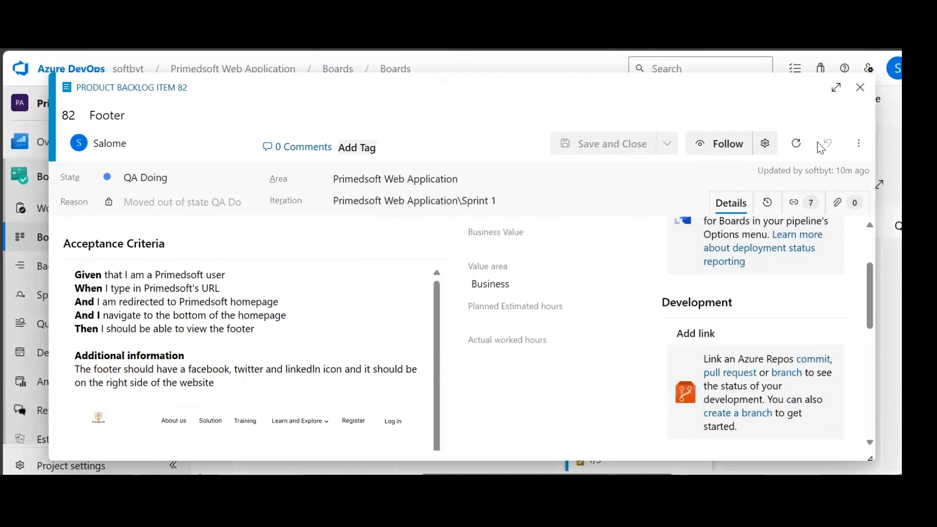
{"action": "left_click", "coordinate": [858, 91]}
- Open the failed social media icon test case on the Footer card and open its linked Facebook icon bug
{"action": "scroll", "coordinate": [707, 273], "scroll_direction": "down", "scroll_amount": 2}
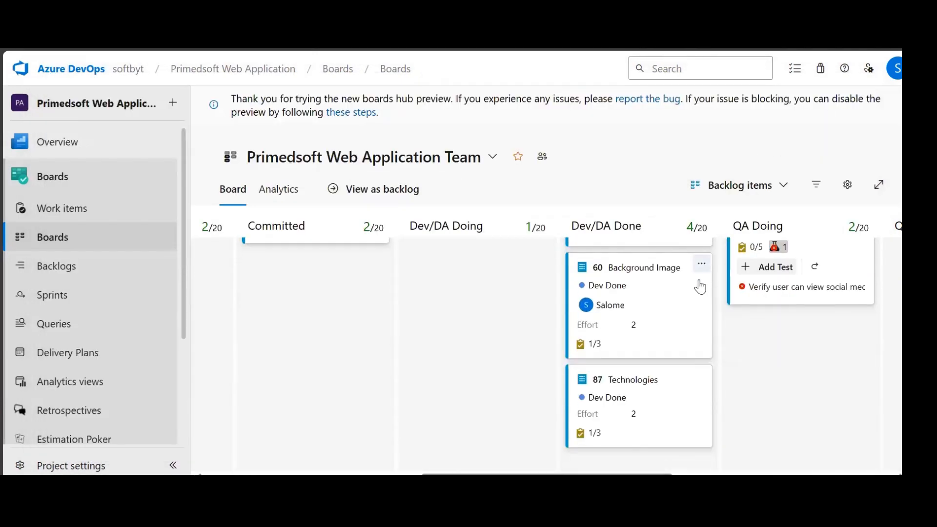
{"action": "left_click", "coordinate": [764, 285]}
{"action": "scroll", "coordinate": [742, 294], "scroll_direction": "down", "scroll_amount": 10}
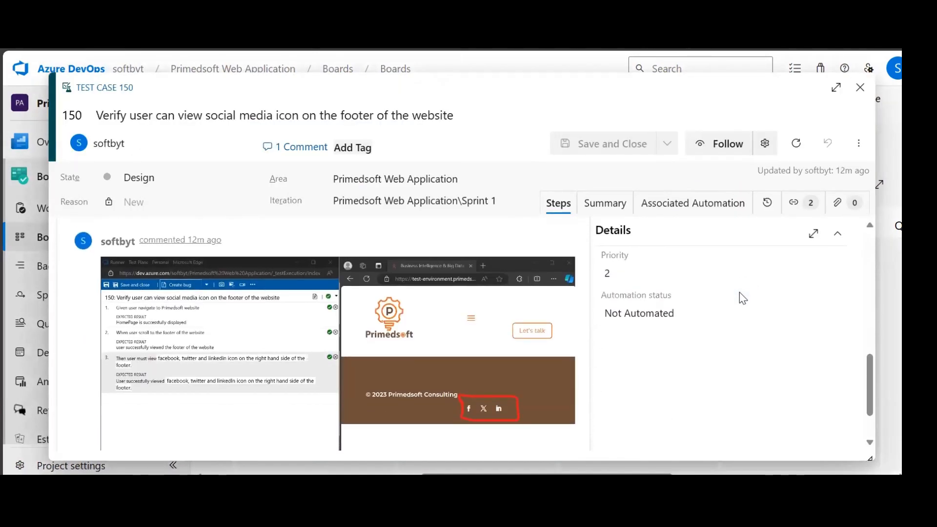
{"action": "scroll", "coordinate": [734, 293], "scroll_direction": "up", "scroll_amount": 5}
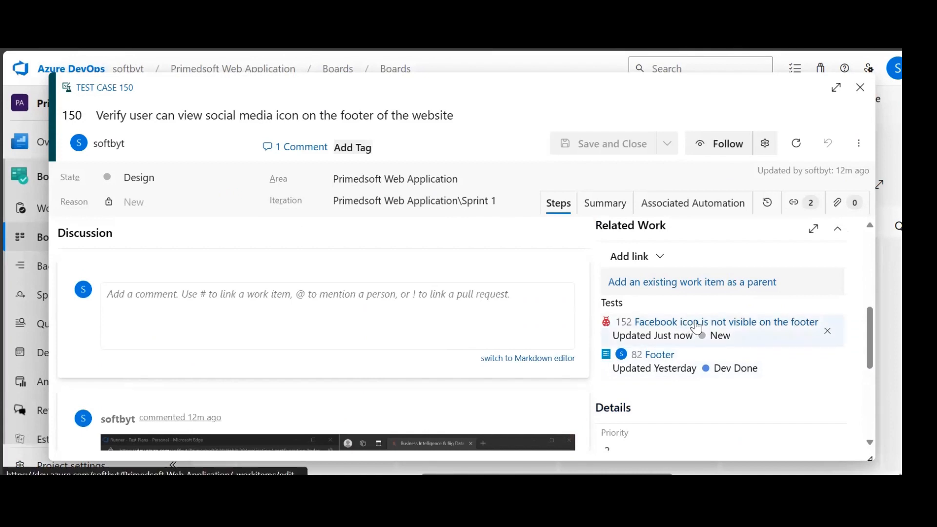
{"action": "left_click", "coordinate": [698, 325]}
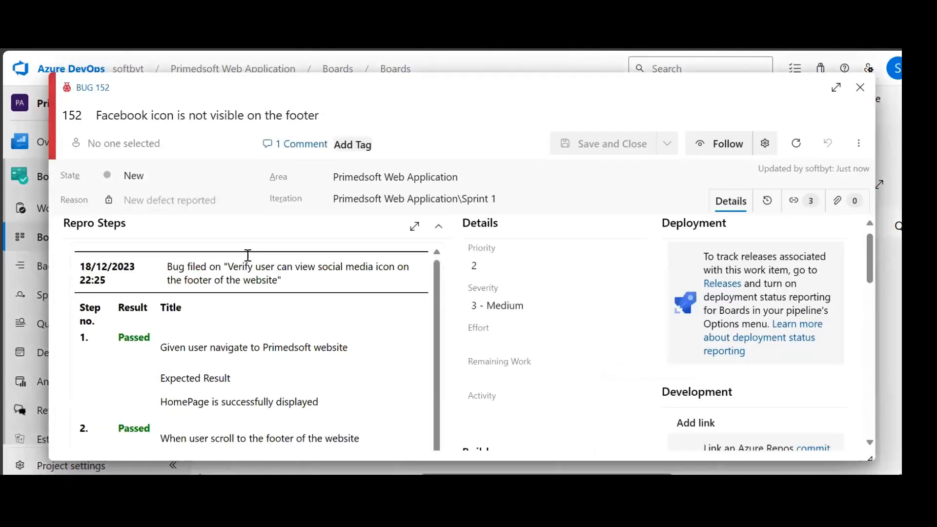
- Review the saved bug's repro steps and System Info, and close both the bug and its test case
{"action": "scroll", "coordinate": [254, 263], "scroll_direction": "down", "scroll_amount": 5}
{"action": "scroll", "coordinate": [253, 263], "scroll_direction": "down", "scroll_amount": 3}
{"action": "scroll", "coordinate": [251, 259], "scroll_direction": "up", "scroll_amount": 10}
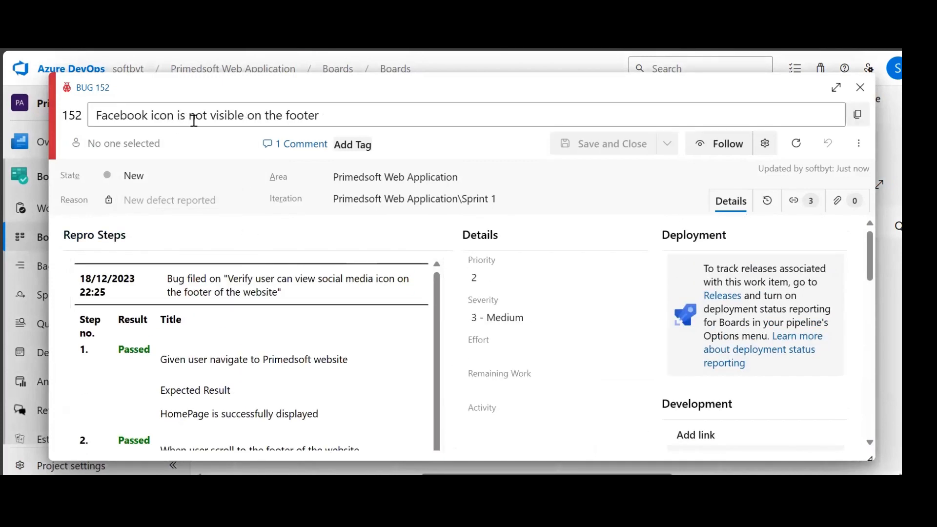
{"action": "scroll", "coordinate": [278, 349], "scroll_direction": "down", "scroll_amount": 6}
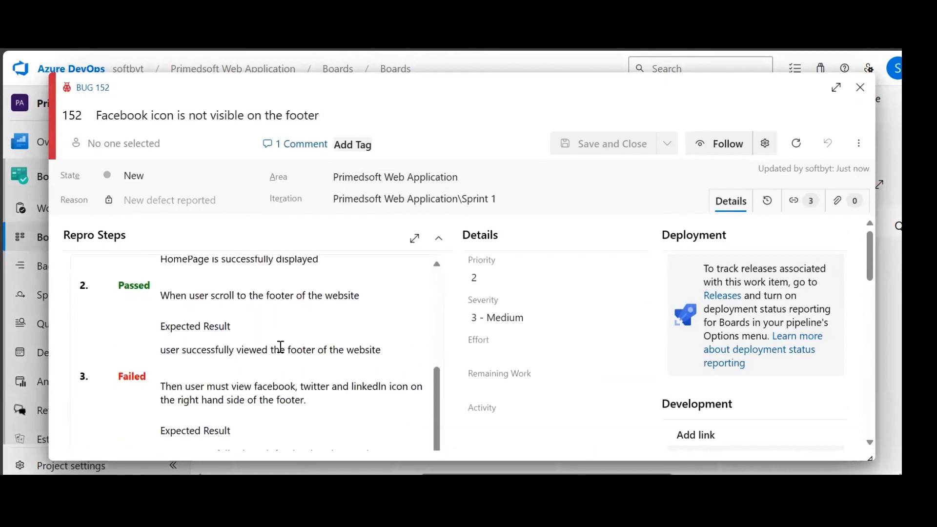
{"action": "scroll", "coordinate": [272, 336], "scroll_direction": "down", "scroll_amount": 2}
{"action": "scroll", "coordinate": [268, 335], "scroll_direction": "up", "scroll_amount": 2}
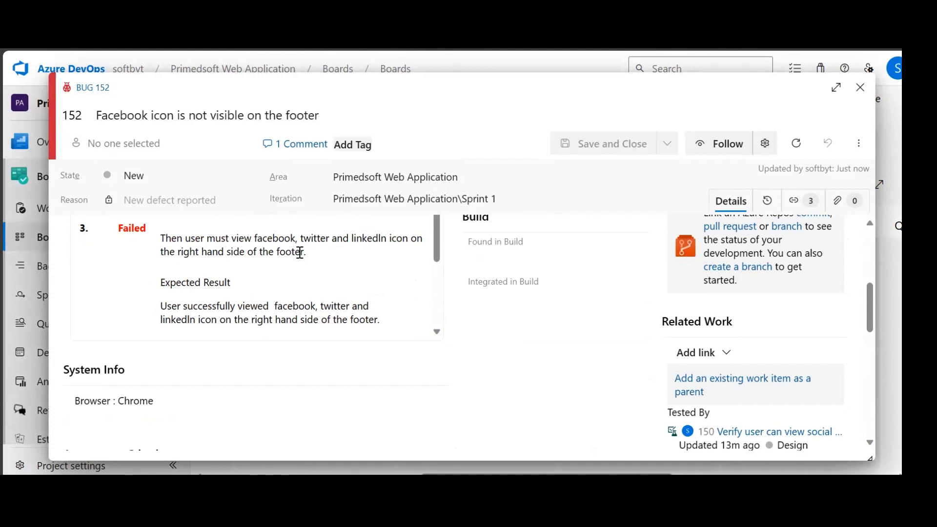
{"action": "left_click", "coordinate": [860, 91]}
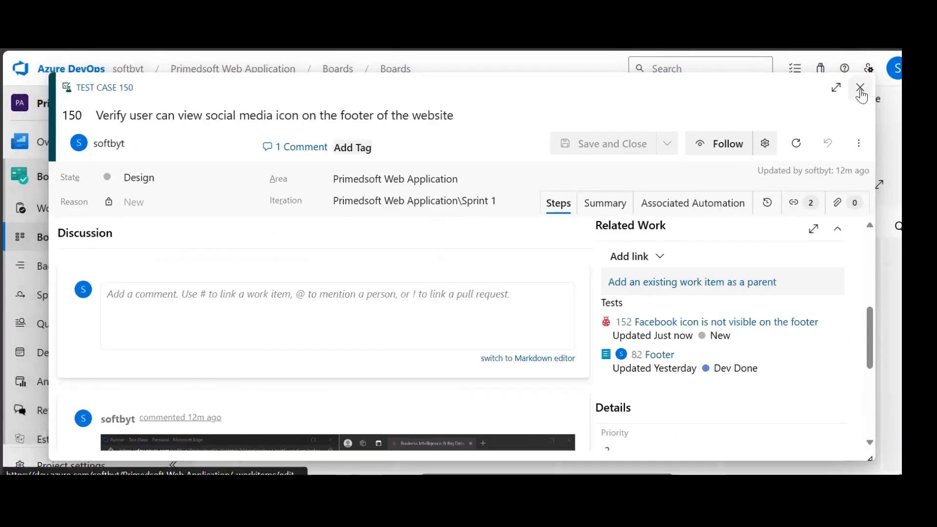
{"action": "left_click", "coordinate": [859, 90]}
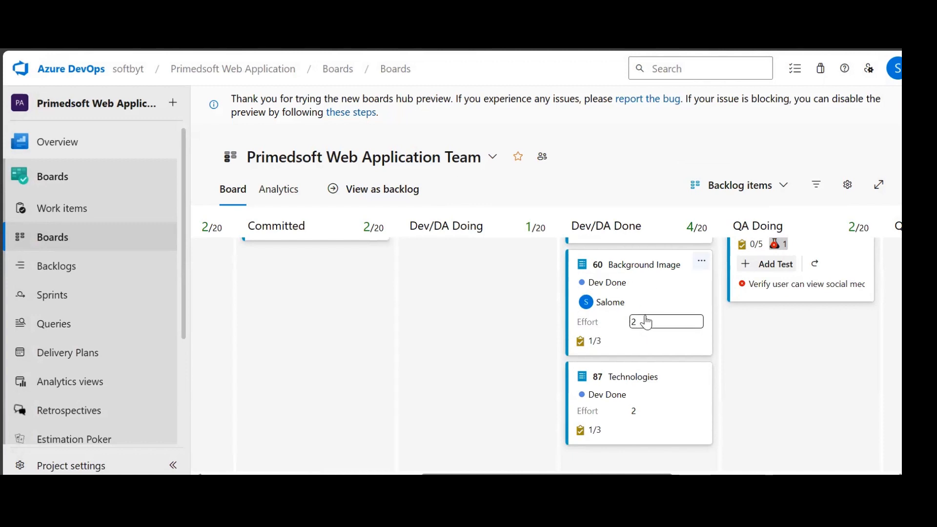
{"action": "mouse_move", "coordinate": [603, 172]}
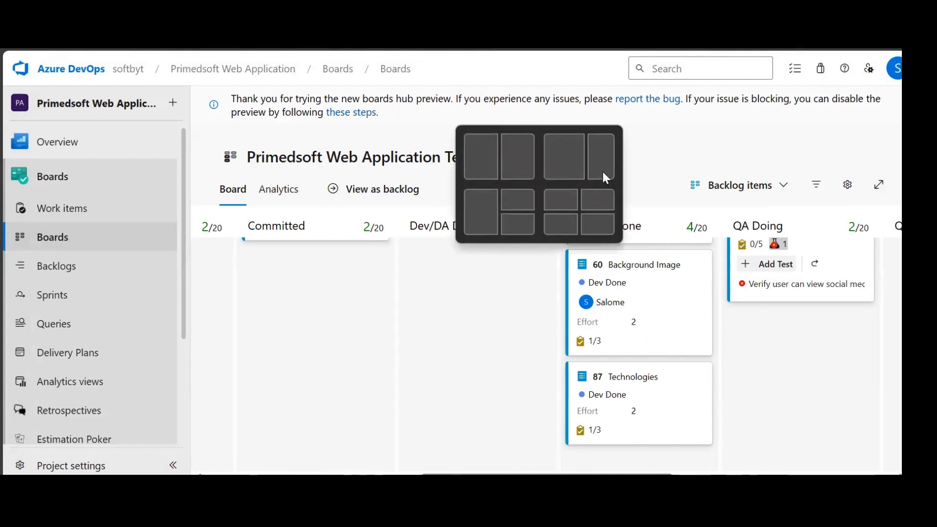